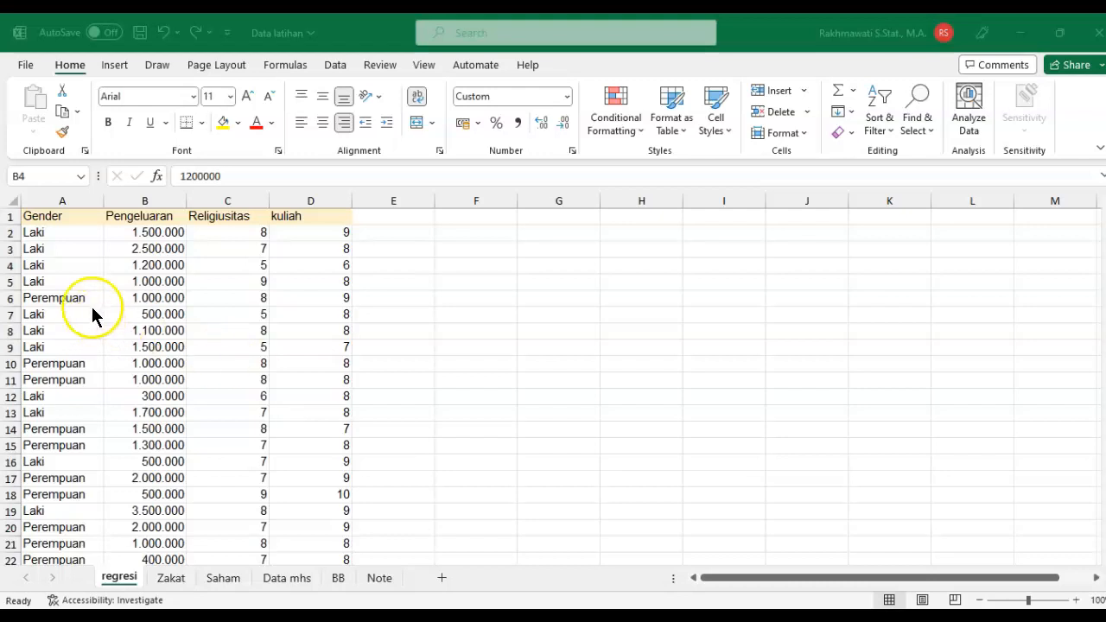
- Increase the height of header row 1 in the regresi sheet to fit the full "Semangat kuliah" heading in D1
click(68, 216)
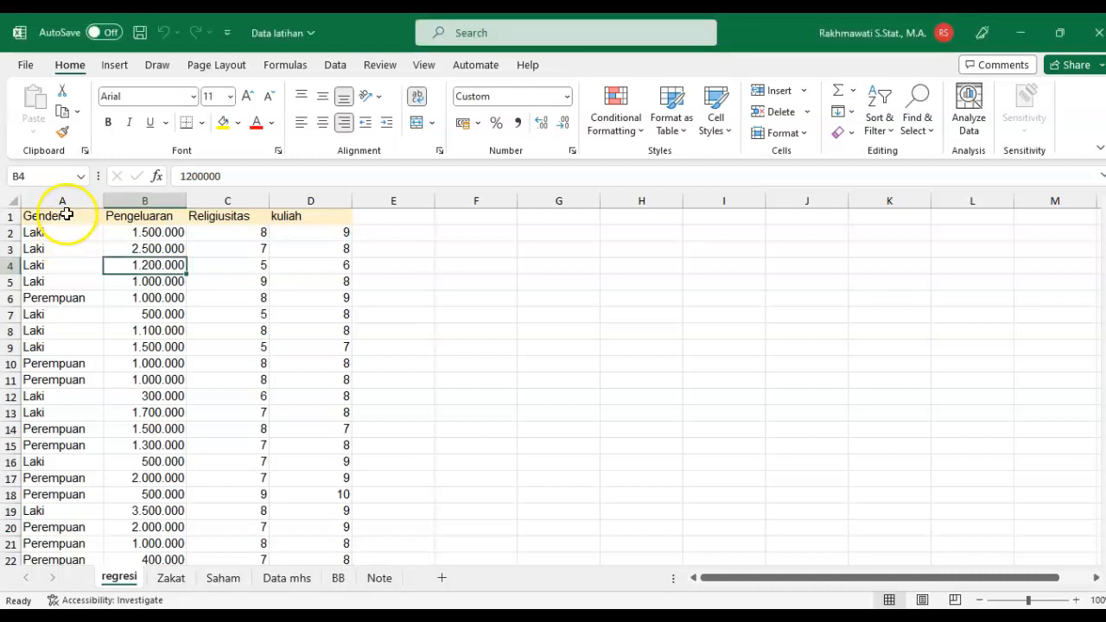
click(314, 230)
click(318, 221)
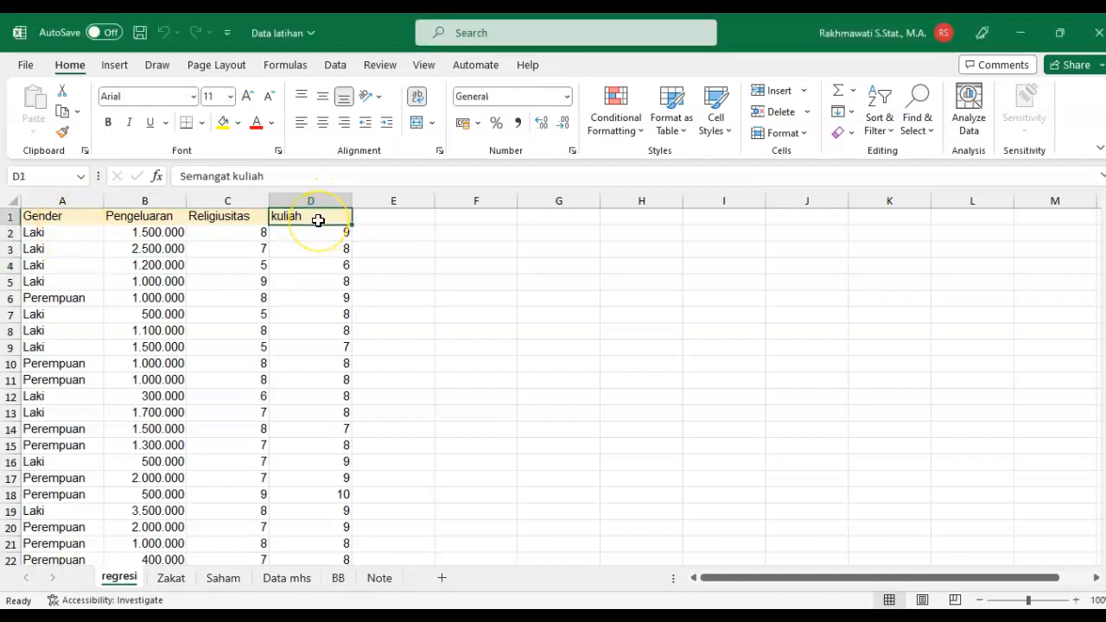
drag(18, 227, 18, 241)
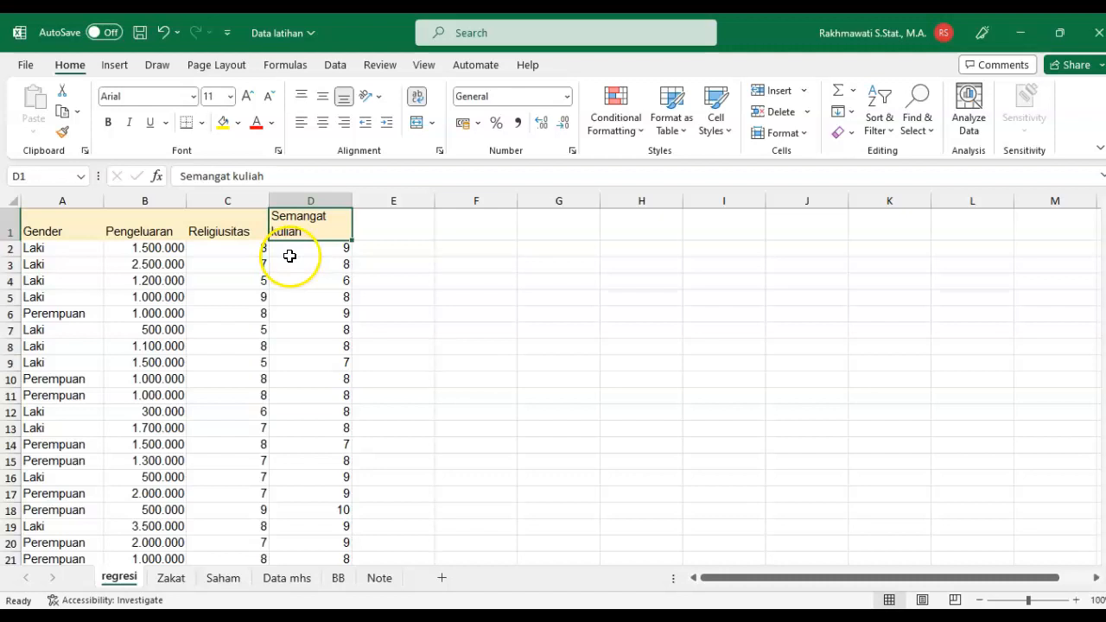
click(167, 227)
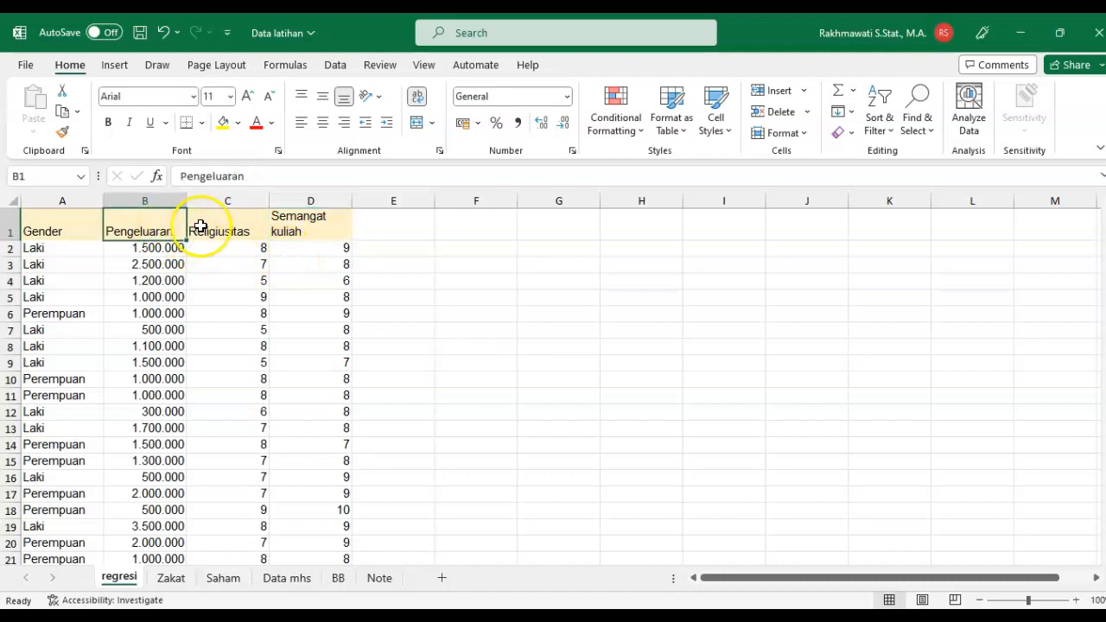
click(229, 223)
click(148, 225)
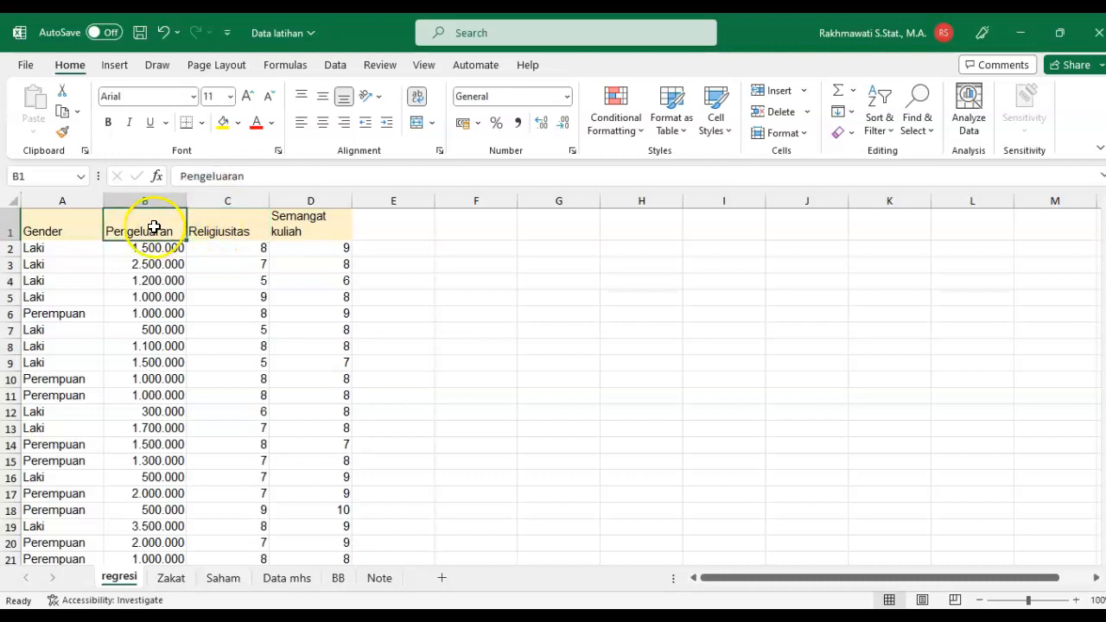
click(233, 226)
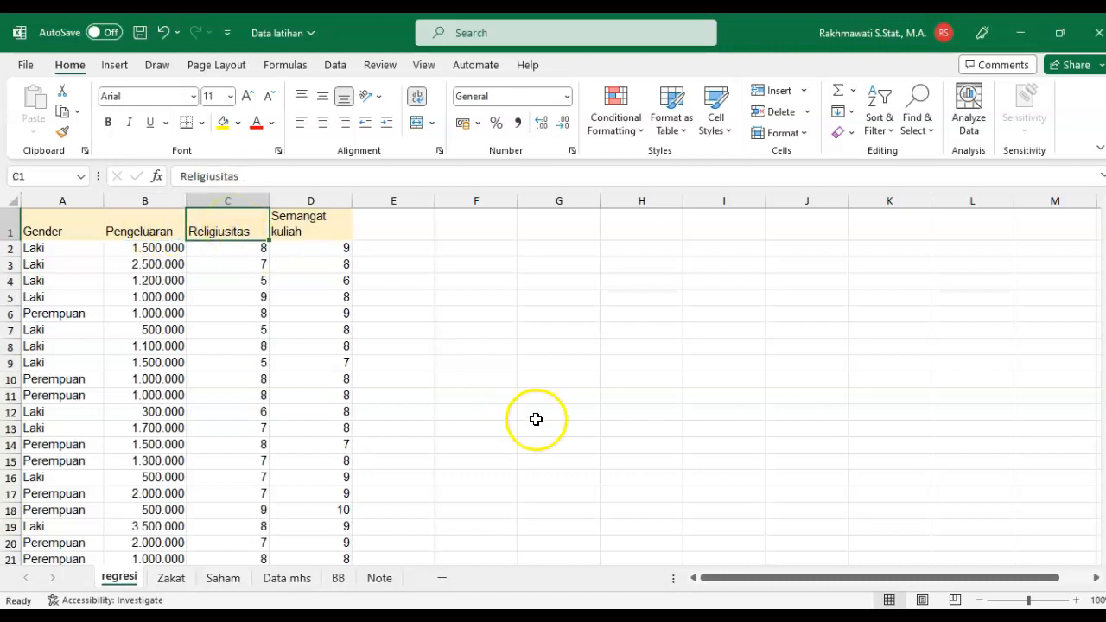
key(alt+Tab)
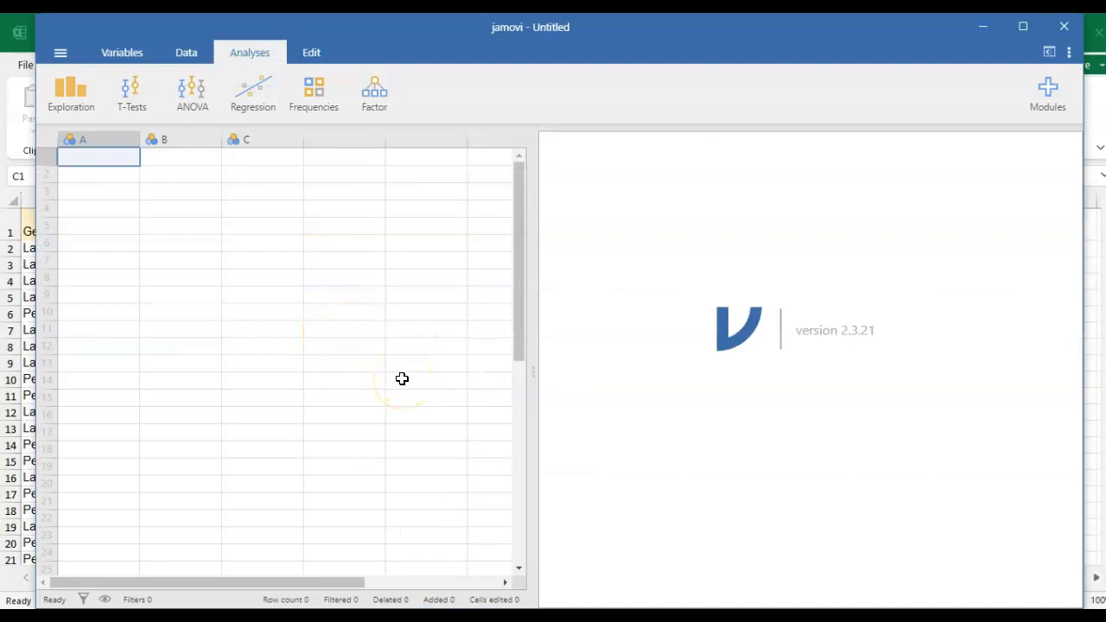
key(alt+Tab)
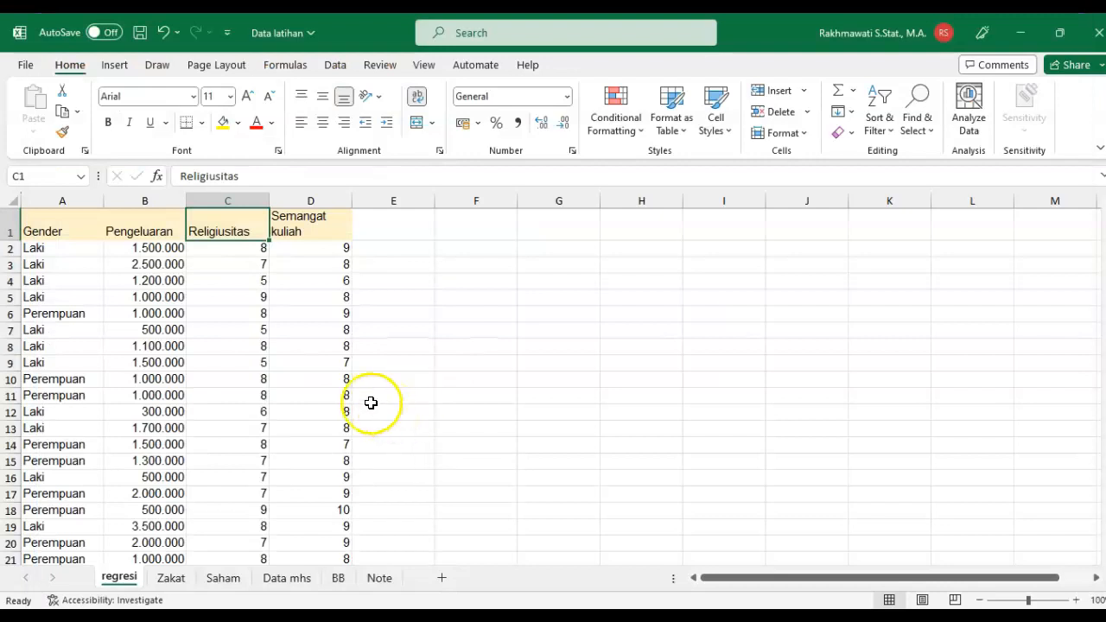
- Copy the data rows A2:D75 of the regresi sheet and paste them into the empty data grid in jamovi
click(55, 254)
scroll(263, 394, down, 20)
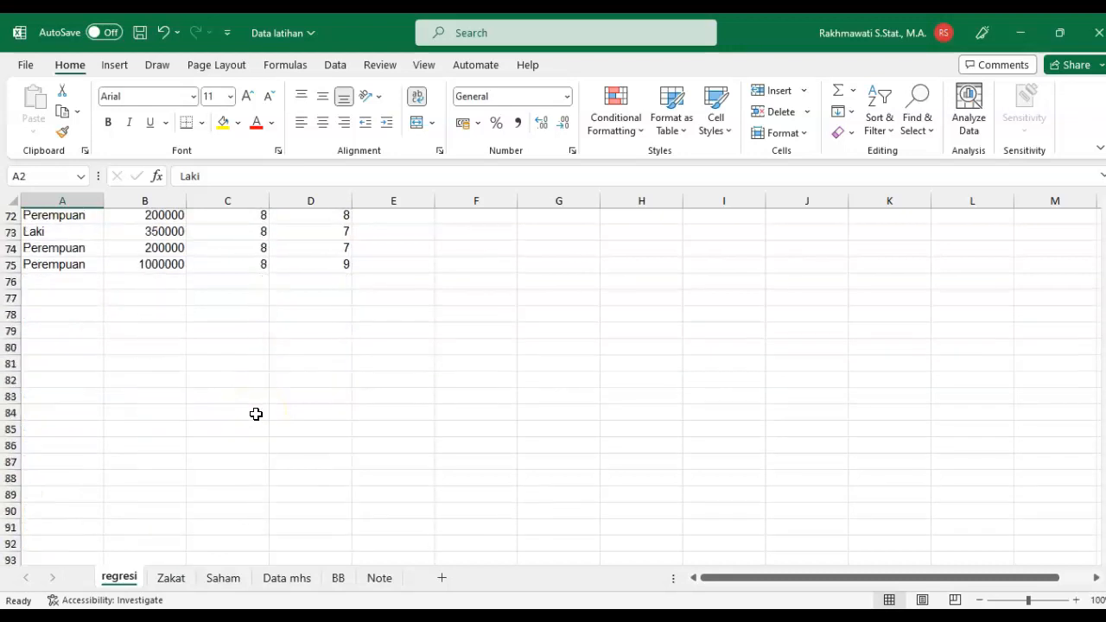
shift+click(333, 269)
key(ctrl+c)
key(alt+Tab)
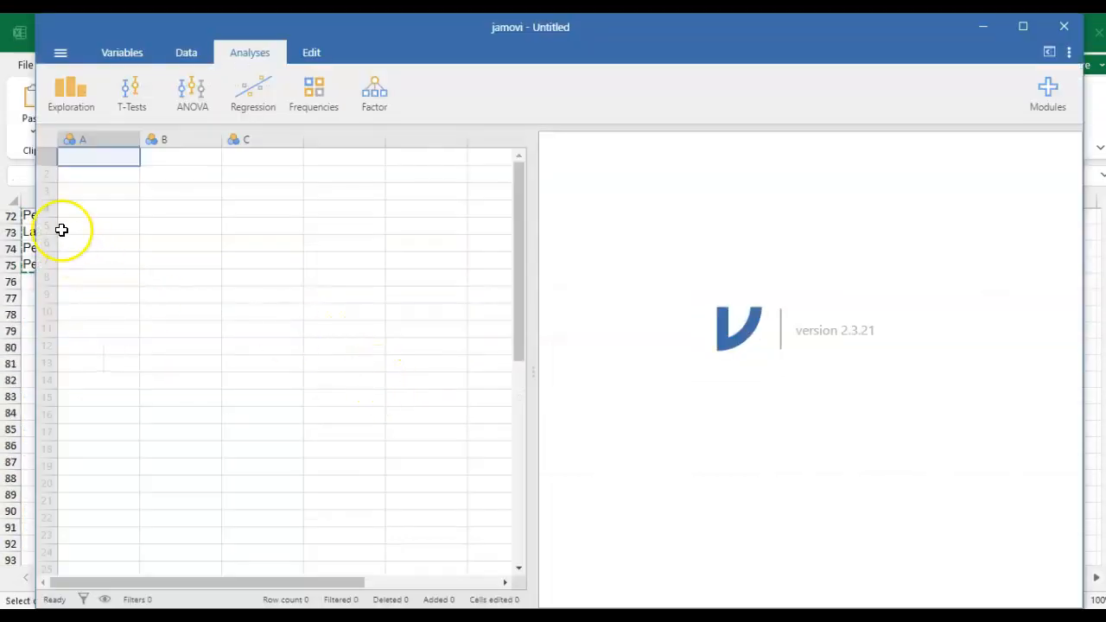
key(ctrl+v)
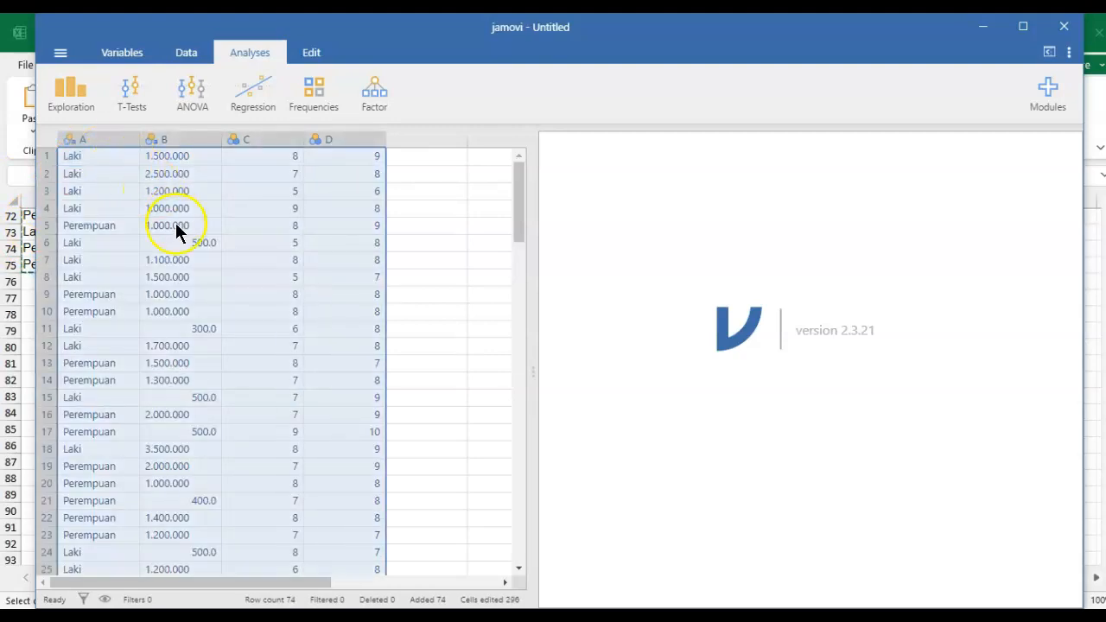
- Examine how the pasted expenditure values in column B are formatted, compared with columns C and D
click(198, 261)
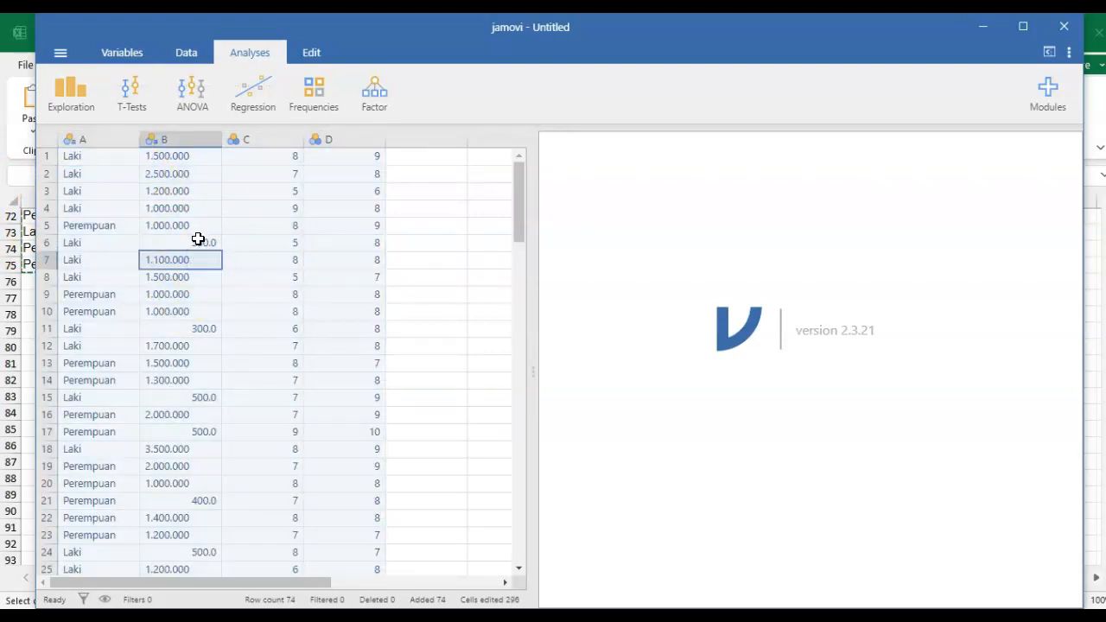
click(198, 239)
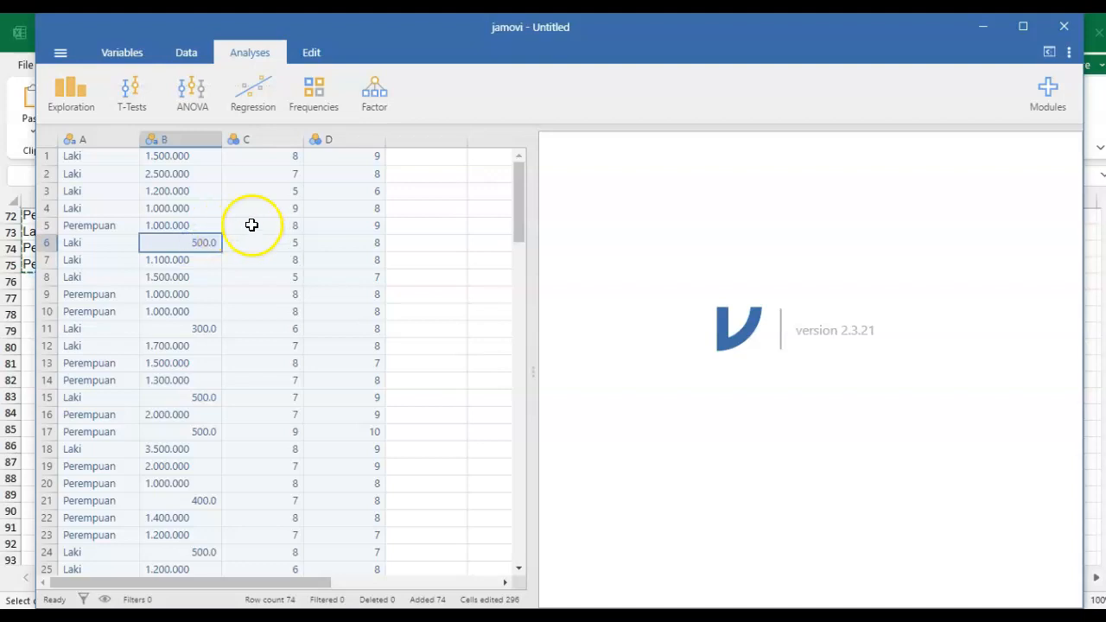
click(187, 138)
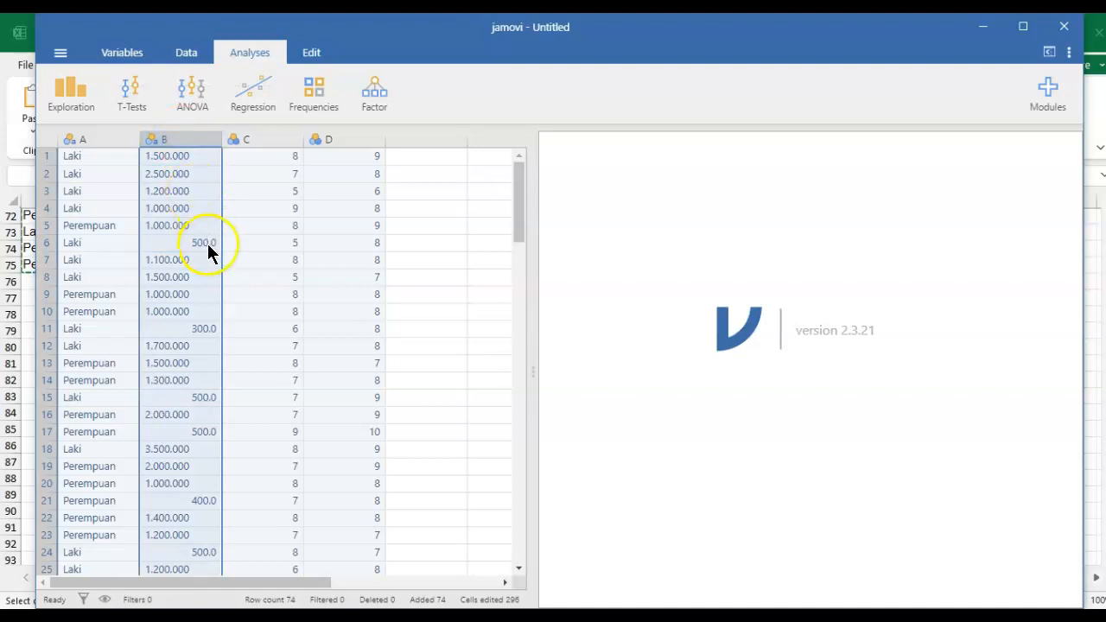
click(171, 243)
click(270, 158)
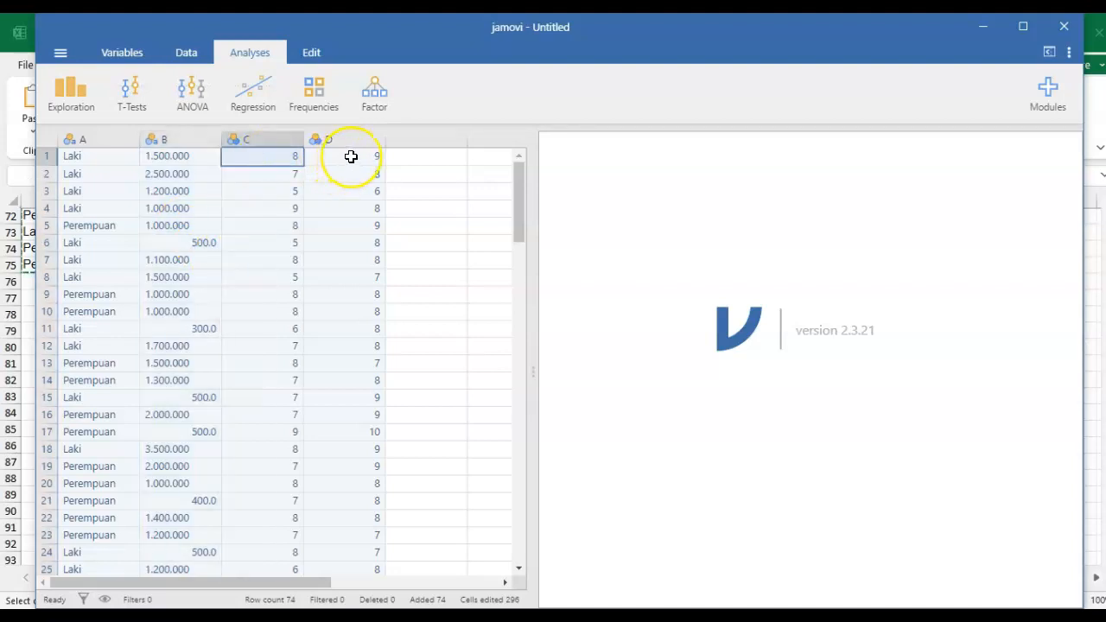
click(193, 154)
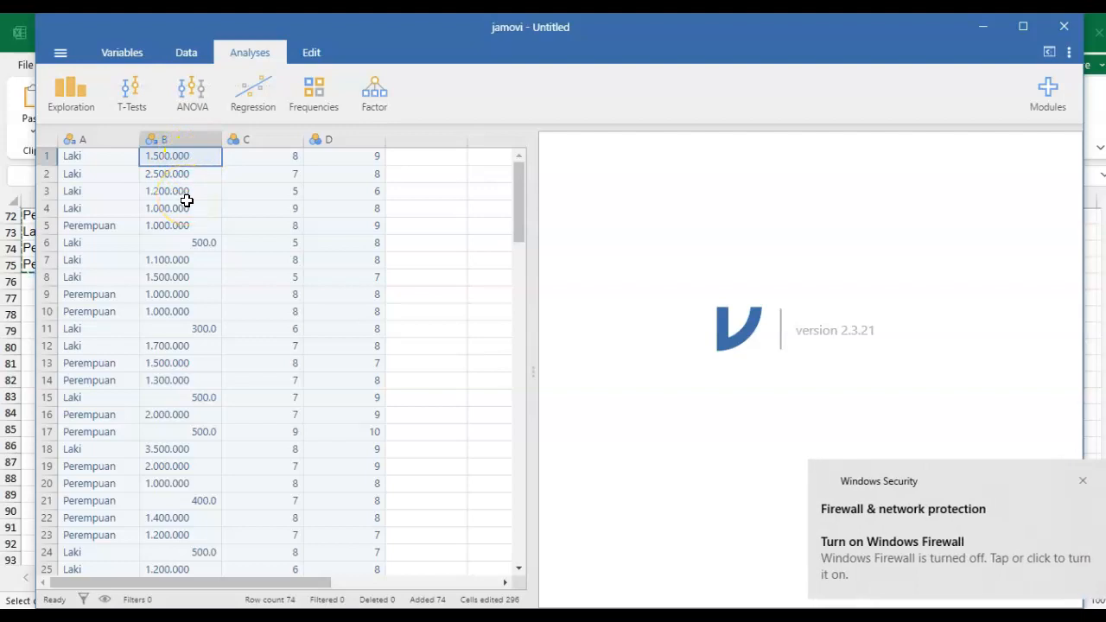
drag(184, 158, 164, 402)
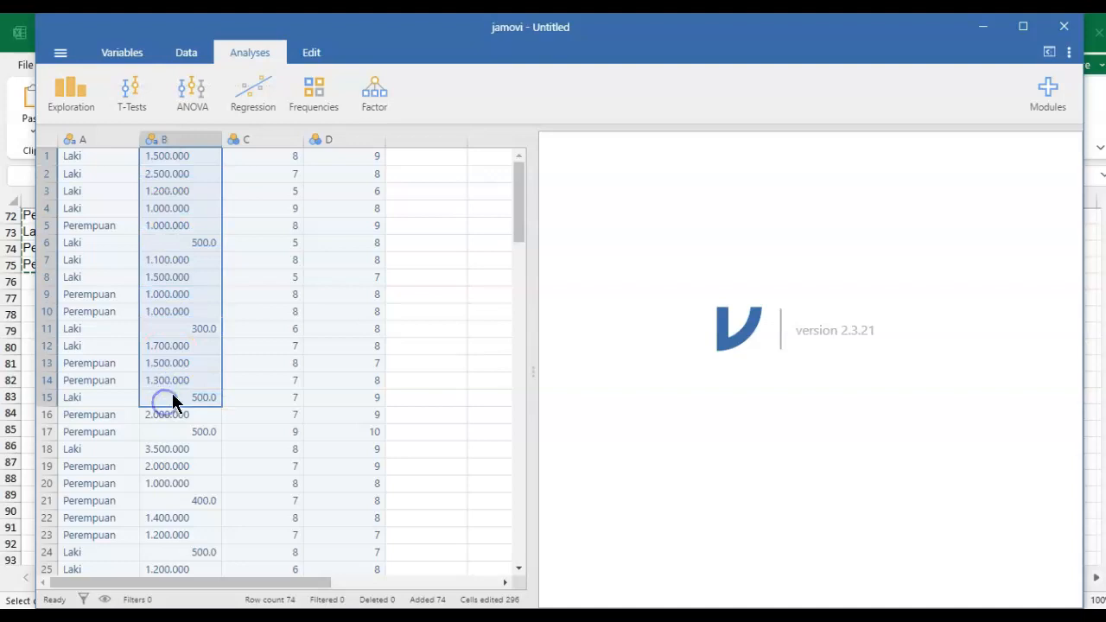
click(185, 381)
- Compare the Pengeluaran values in Excel, down to the last rows, with the pasted column B values in jamovi
key(alt+Tab)
scroll(170, 315, down, 1)
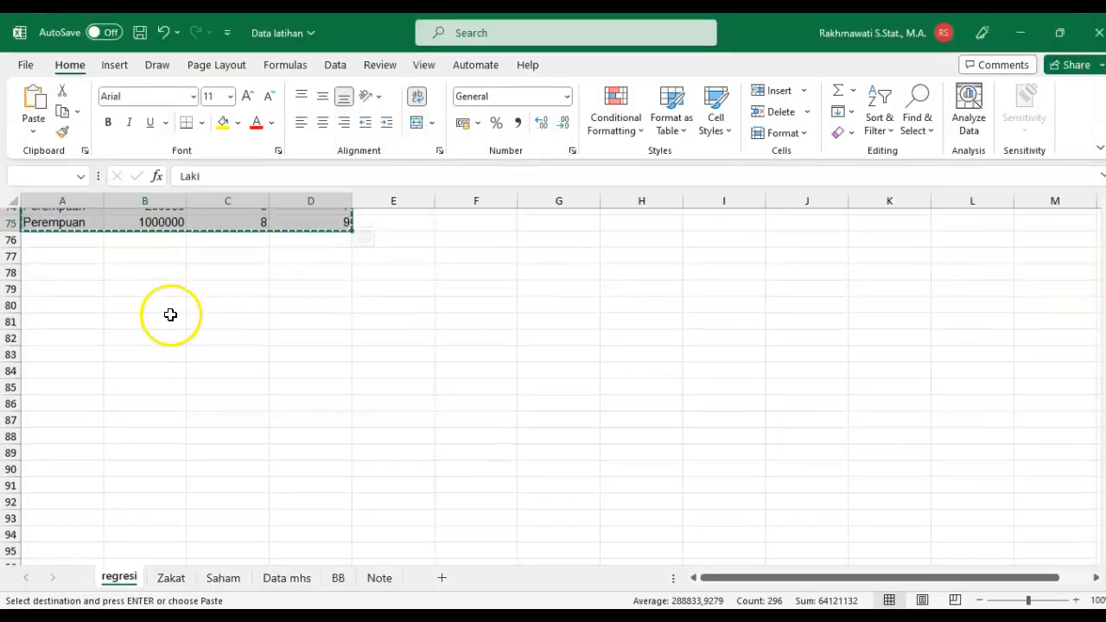
scroll(171, 315, up, 20)
scroll(170, 315, down, 8)
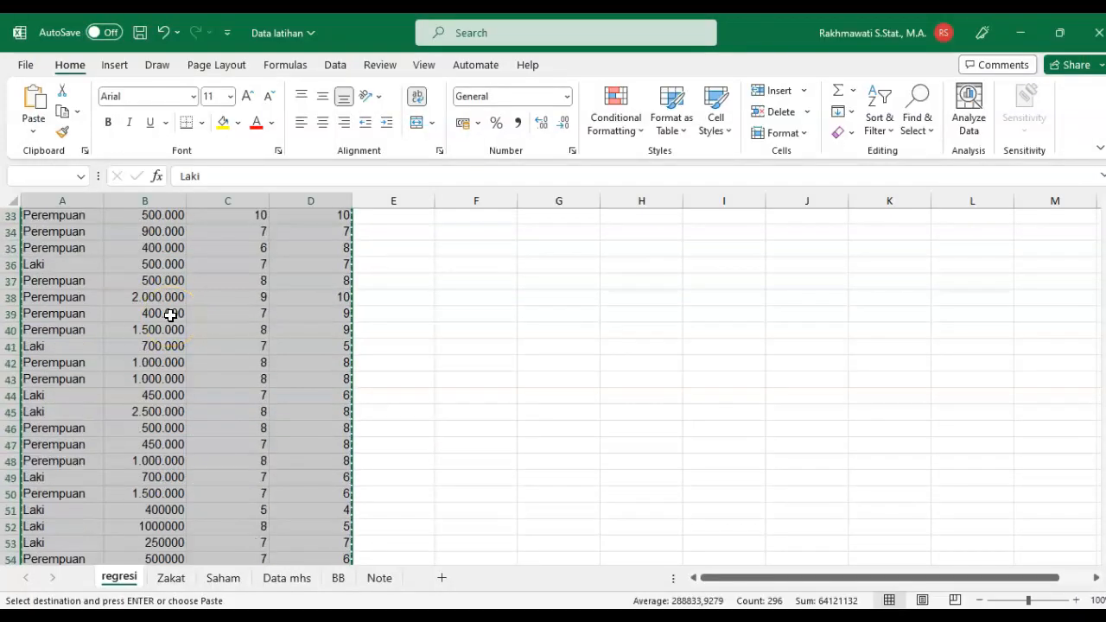
scroll(170, 315, down, 10)
click(164, 345)
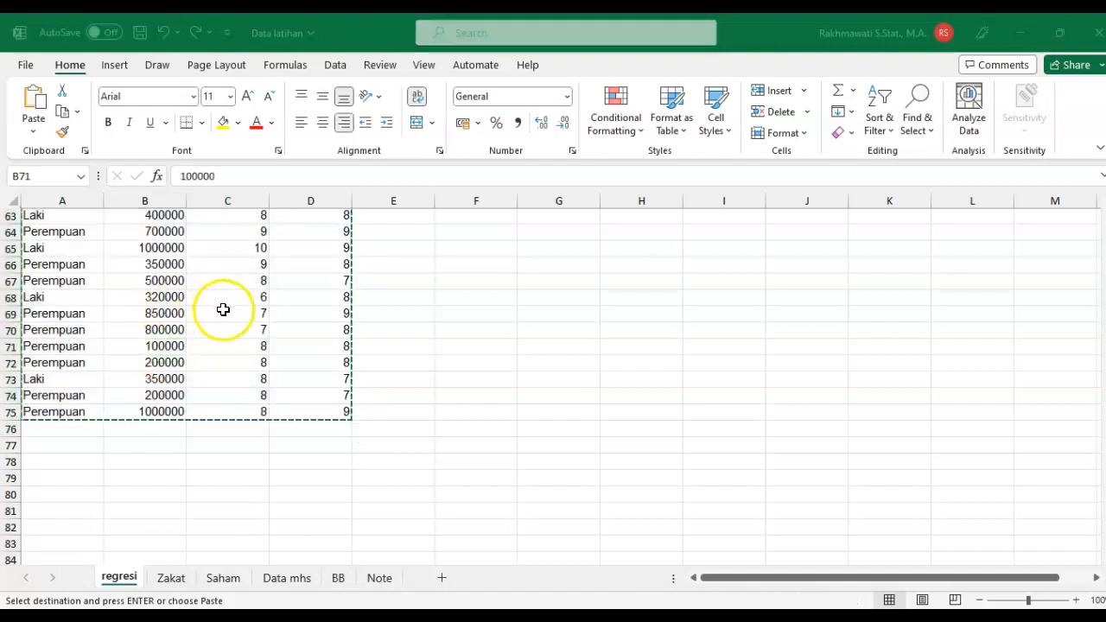
key(alt+Tab)
scroll(198, 365, down, 19)
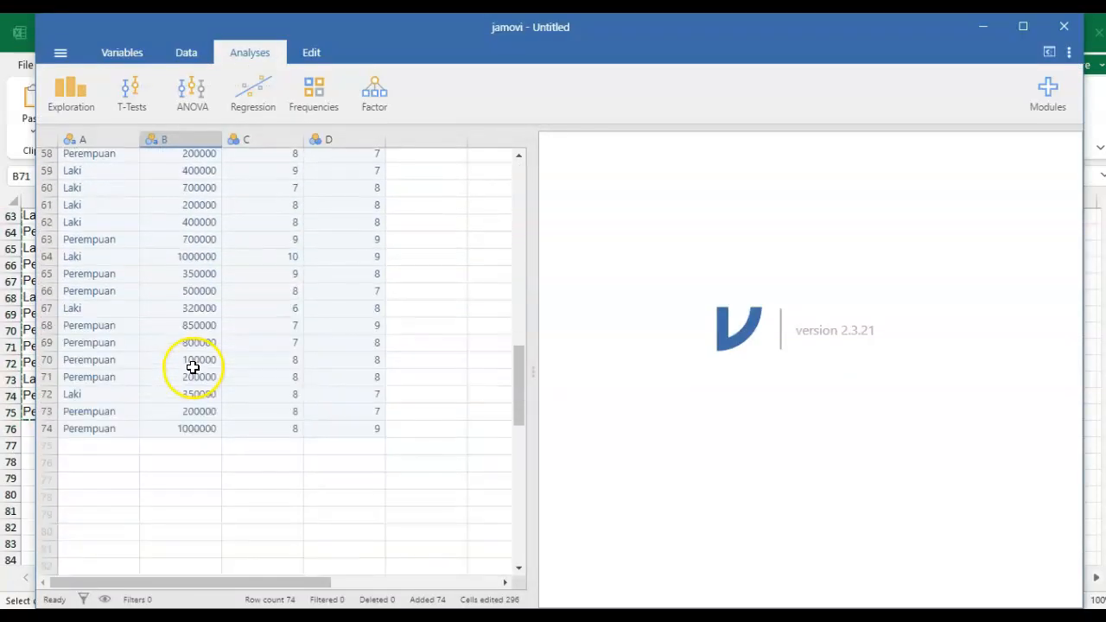
click(193, 344)
click(194, 373)
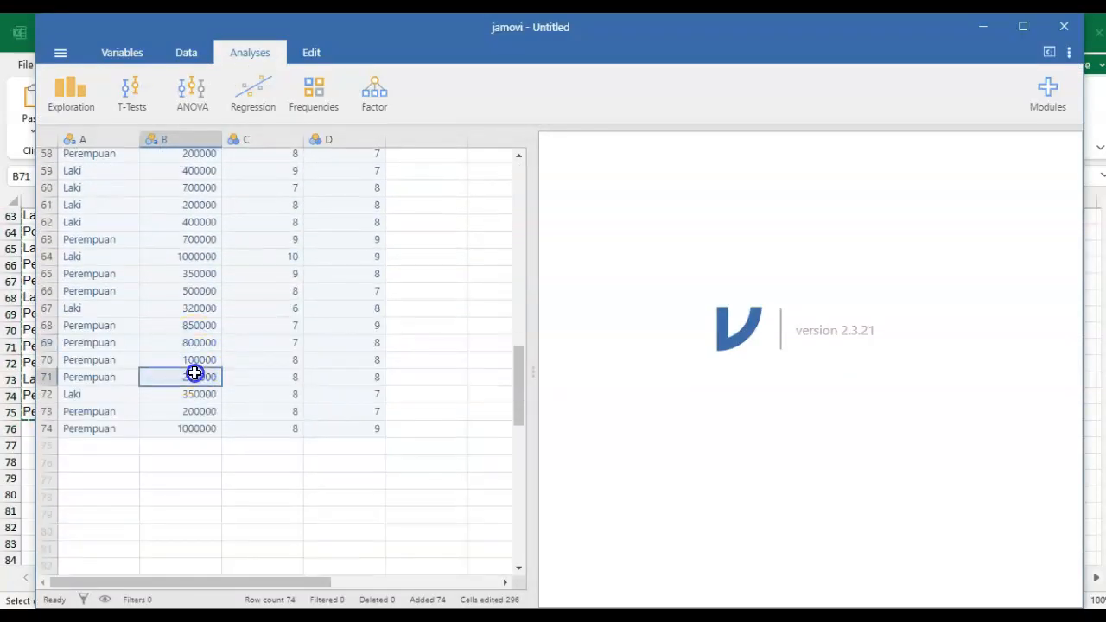
click(204, 329)
scroll(203, 328, up, 9)
click(185, 314)
click(182, 282)
- Switch back to Excel and try to strip the thousands separators by replacing all "." with nothing
key(alt+Tab)
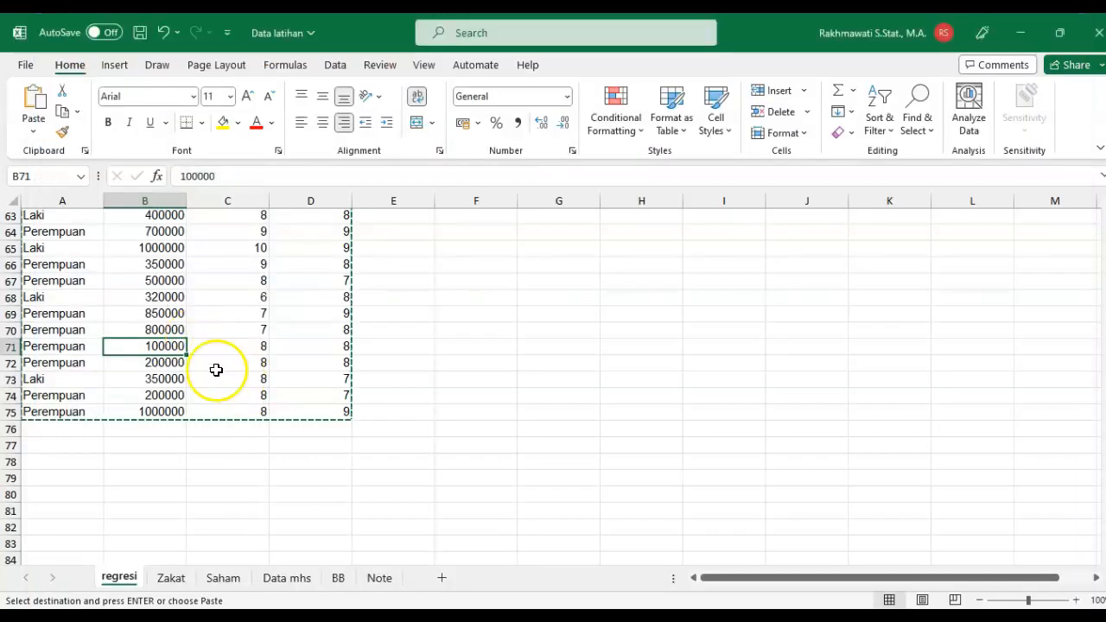
scroll(207, 367, up, 11)
click(173, 345)
scroll(168, 341, up, 2)
scroll(164, 339, up, 8)
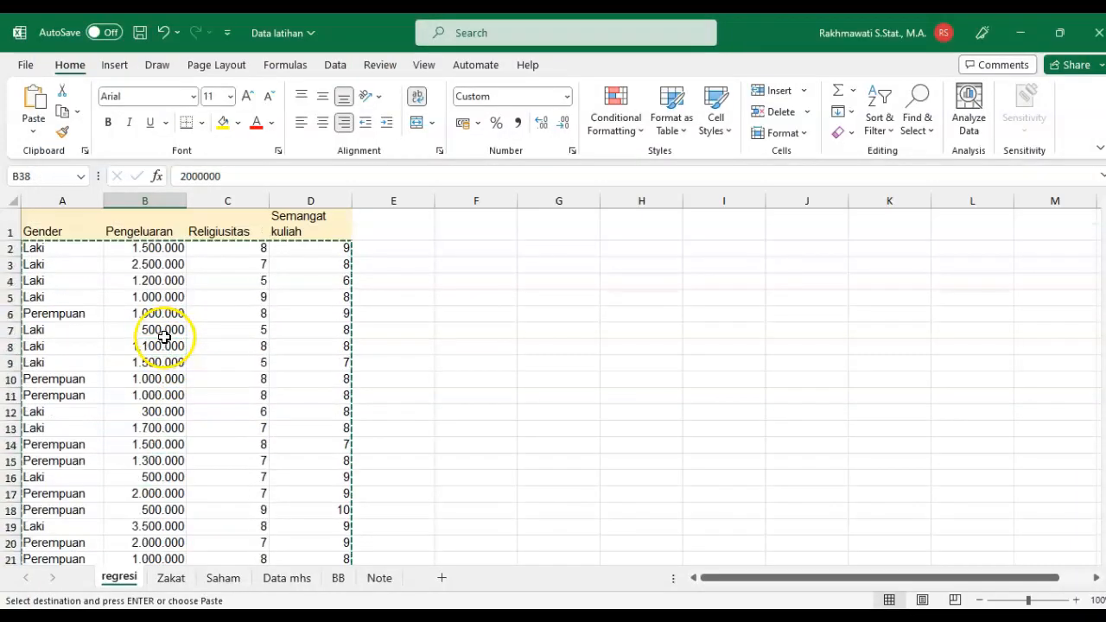
click(154, 279)
key(ctrl+f)
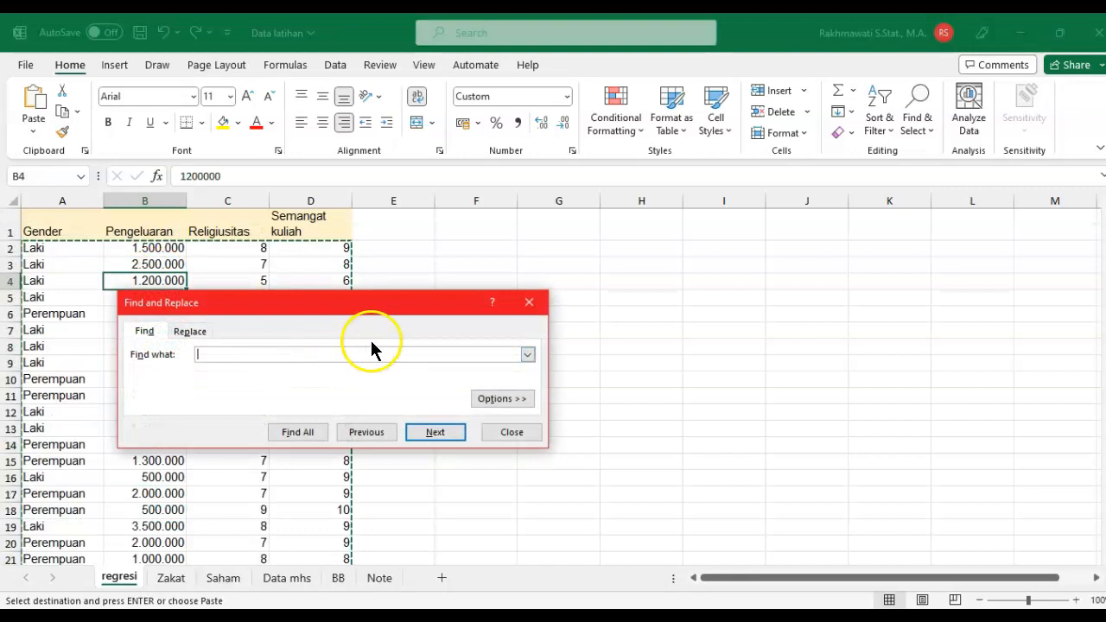
click(194, 331)
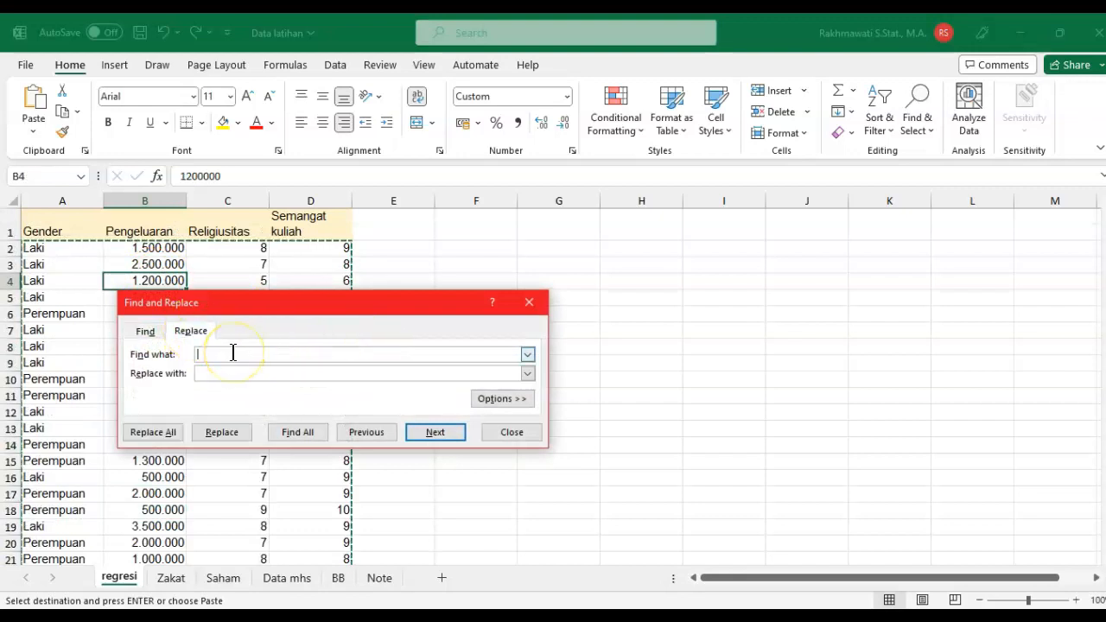
text(.)
click(237, 373)
click(161, 432)
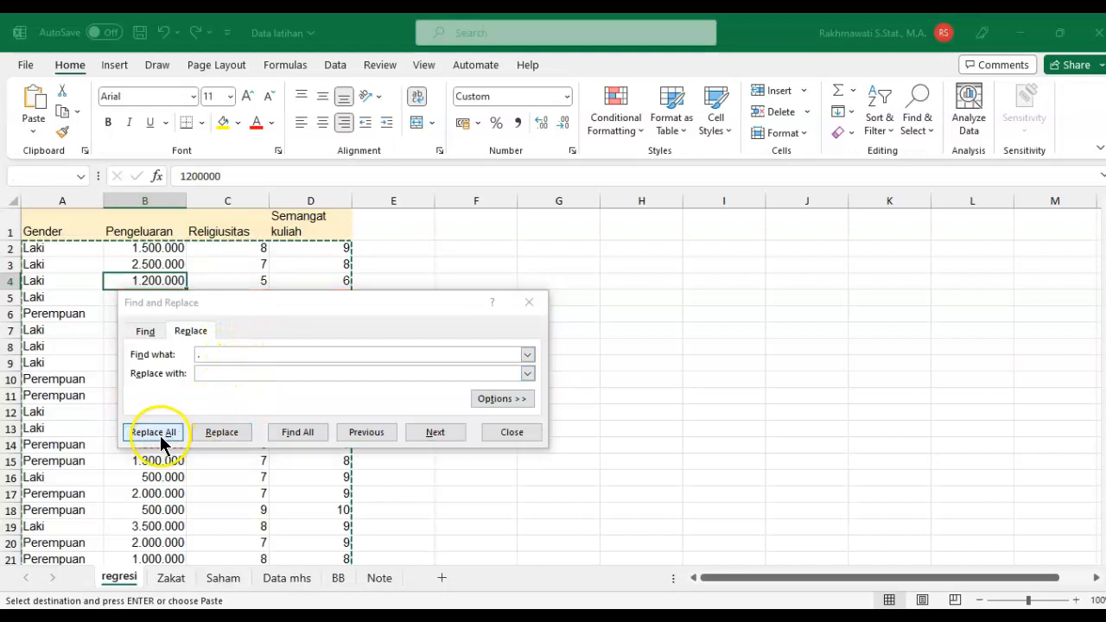
click(549, 368)
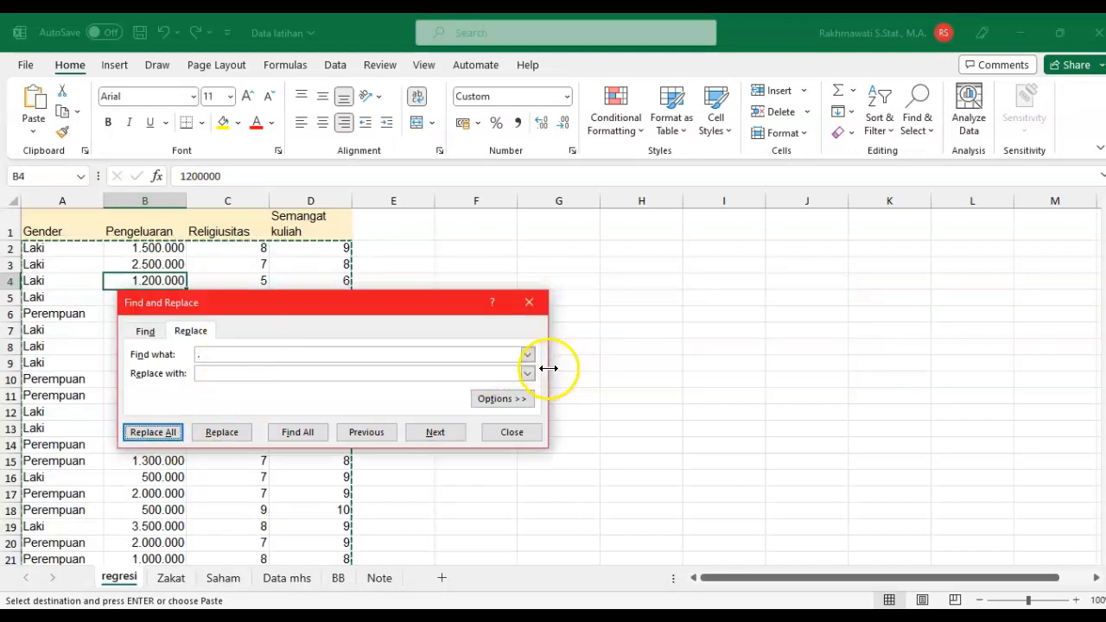
click(497, 432)
click(487, 332)
text(kk\)
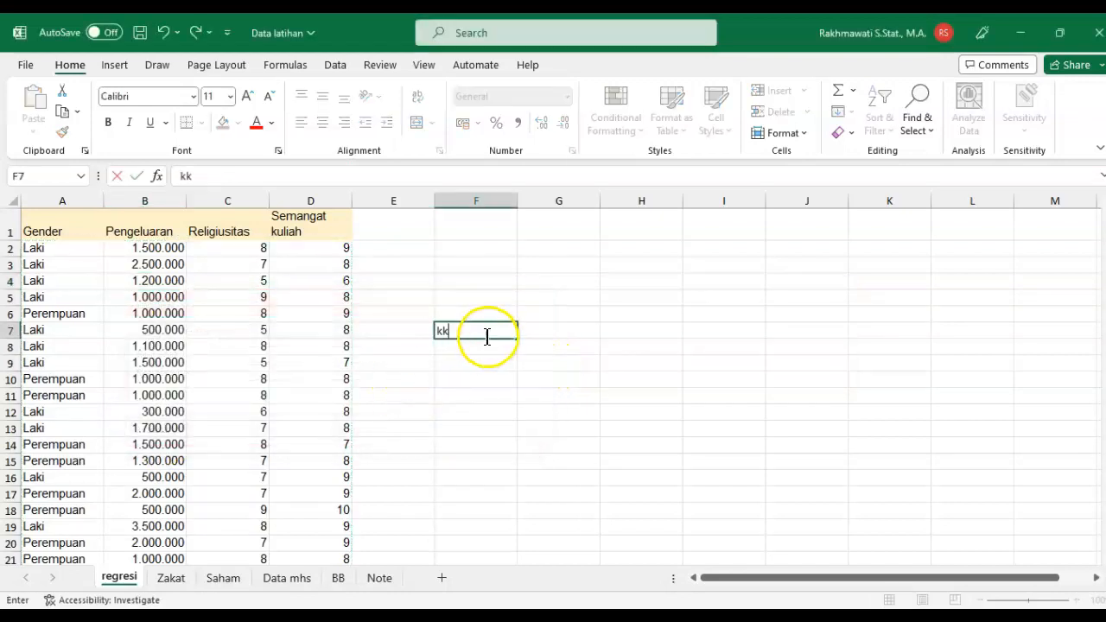
key(BackSpace)
click(452, 279)
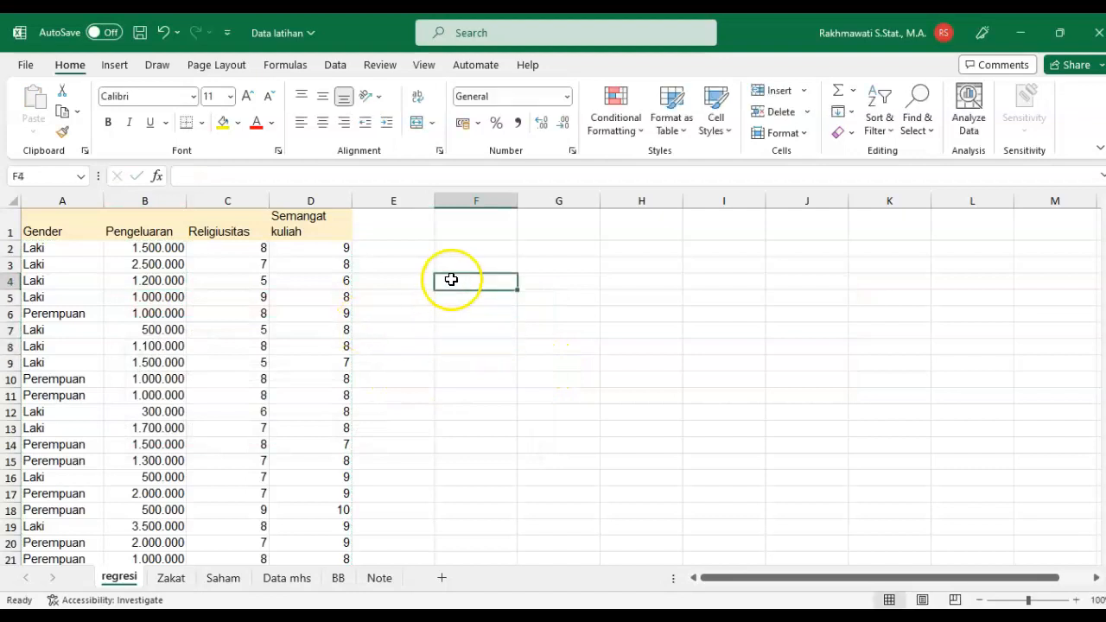
- Try again to replace all "." with an empty string, starting from a cell in the Pengeluaran column
click(176, 264)
key(ctrl+f)
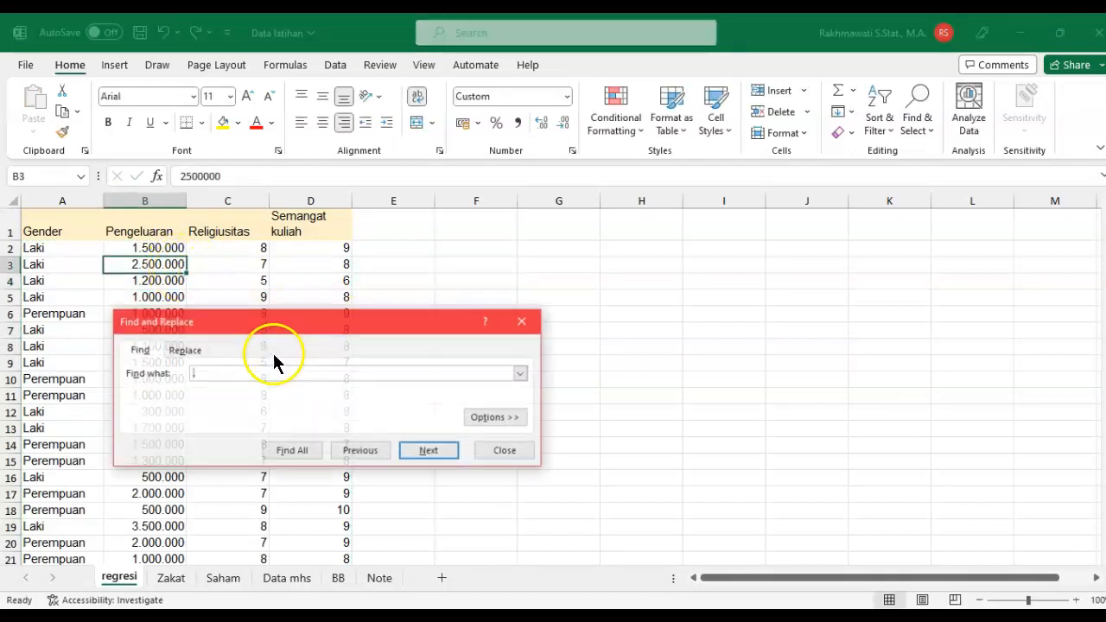
click(190, 353)
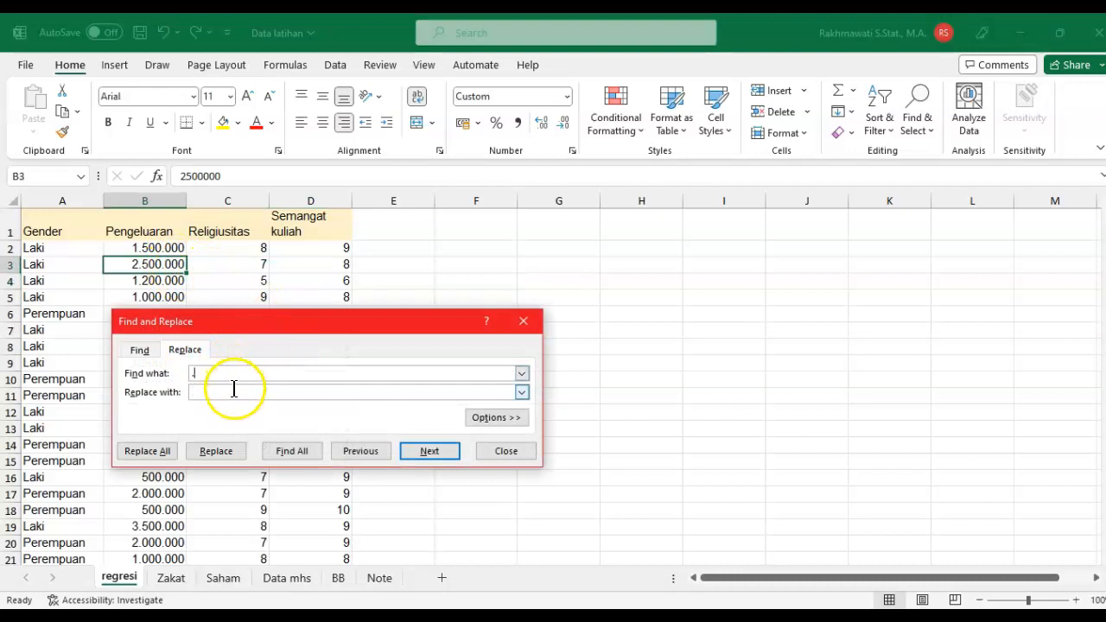
click(148, 451)
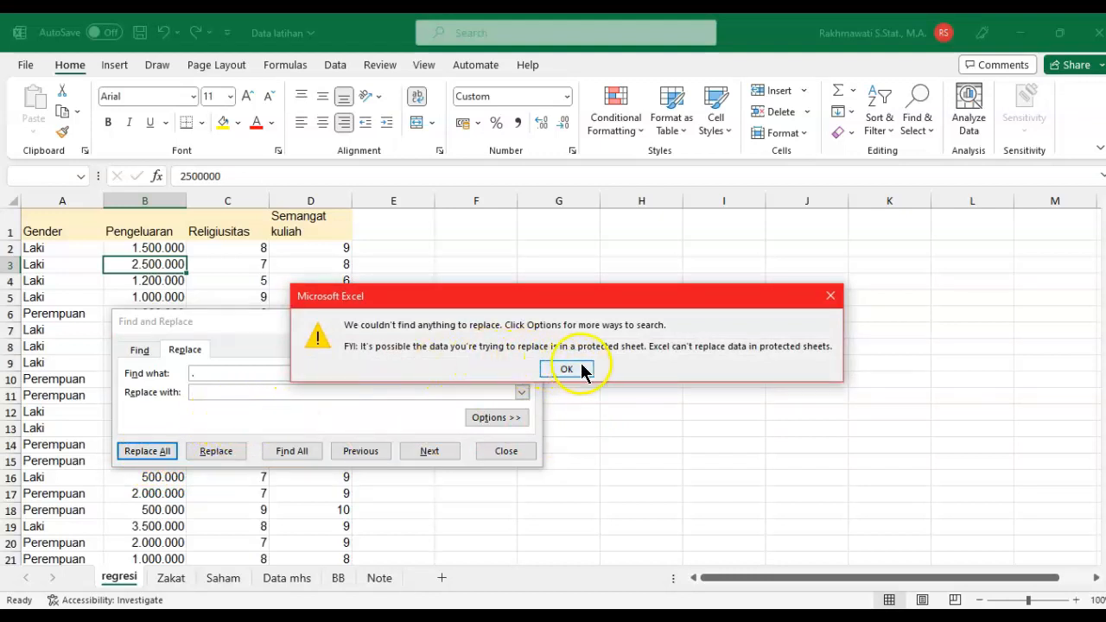
click(579, 373)
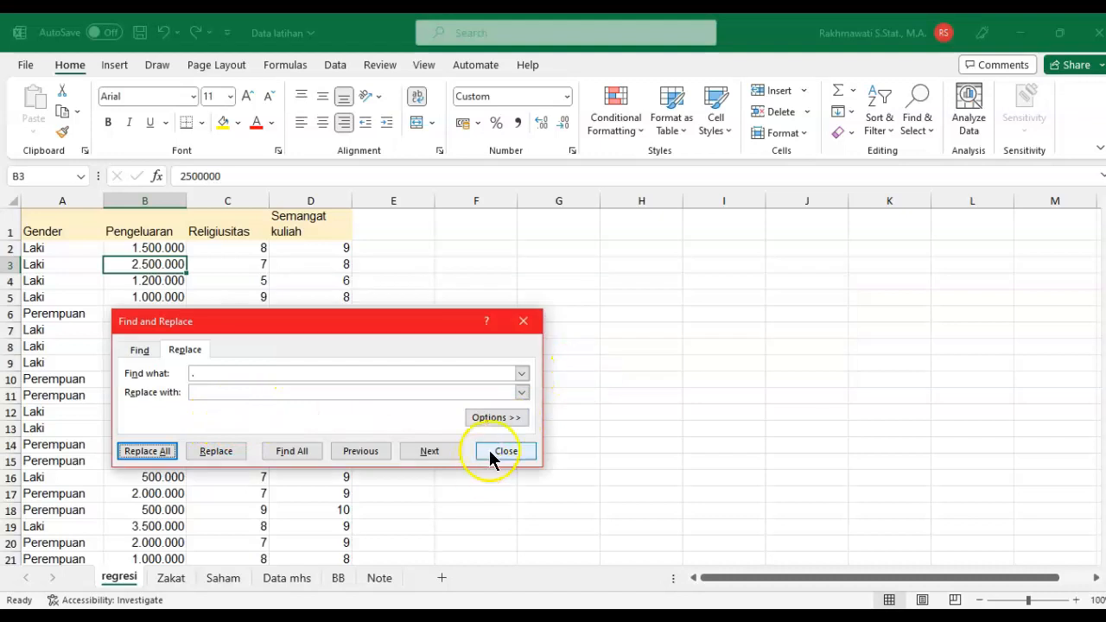
click(496, 451)
click(166, 295)
click(153, 248)
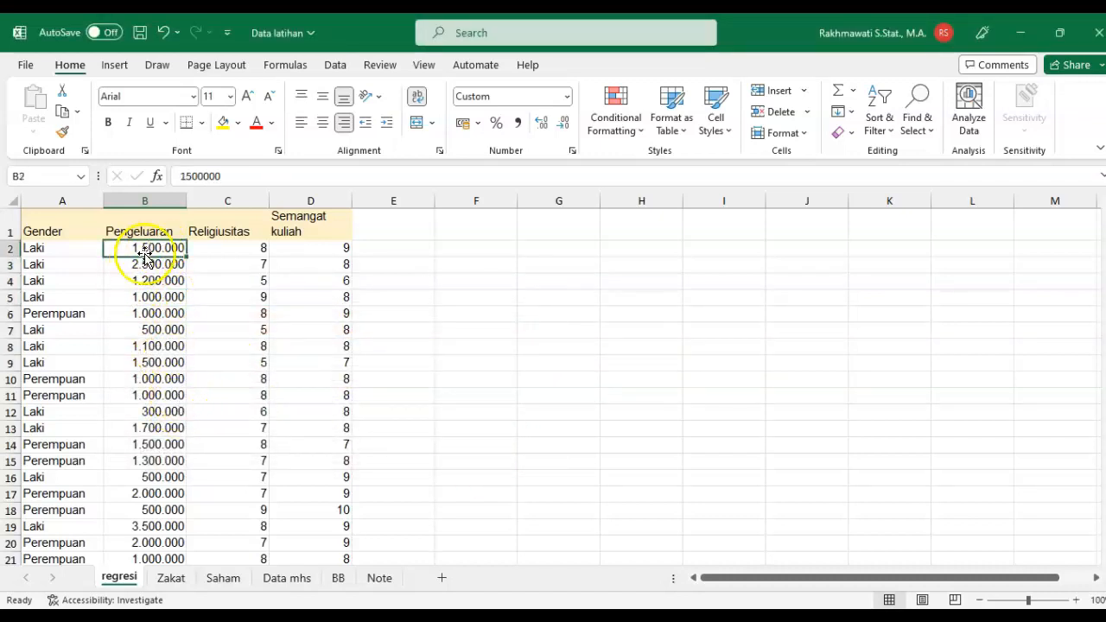
- Format the Pengeluaran values in B2:B75 as Number so they carry no thousands separators
click(213, 177)
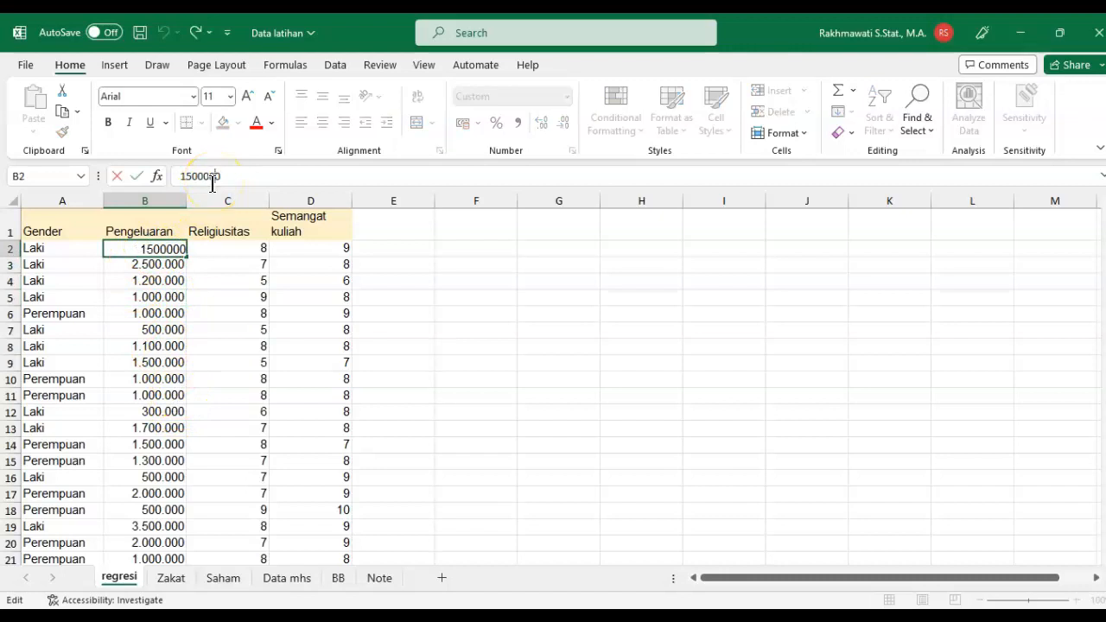
click(155, 360)
click(142, 250)
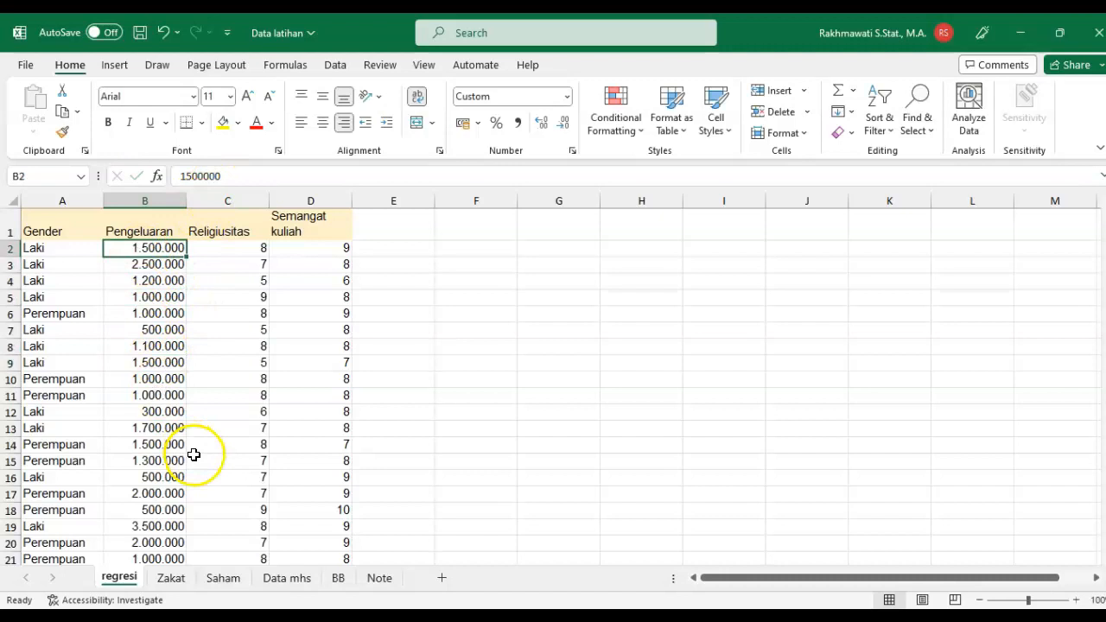
scroll(193, 454, down, 3)
scroll(194, 455, down, 15)
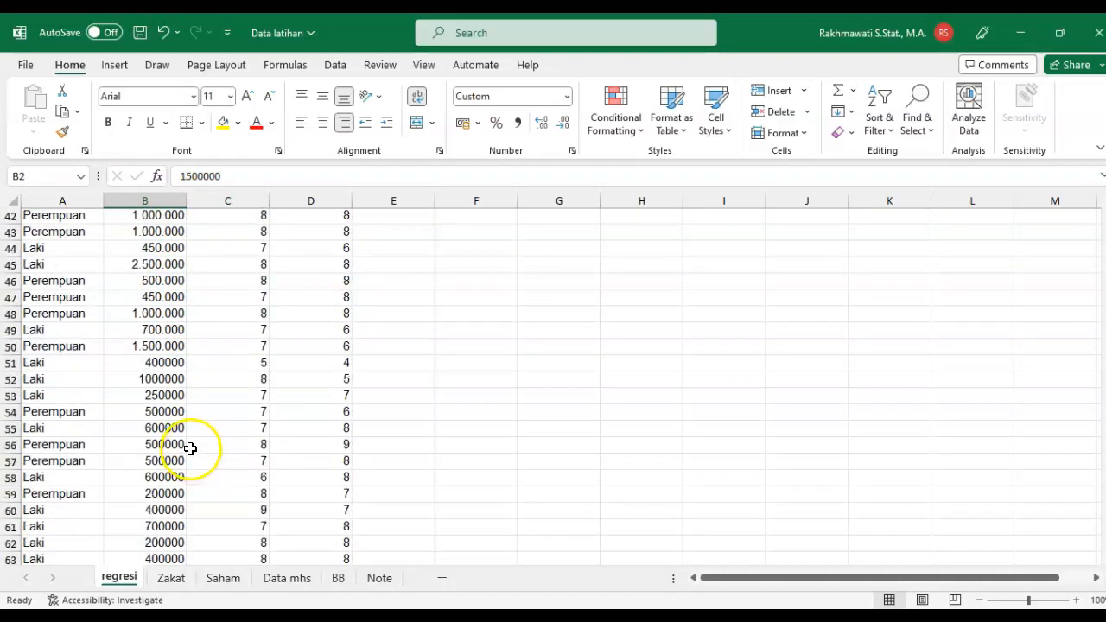
scroll(190, 446, down, 5)
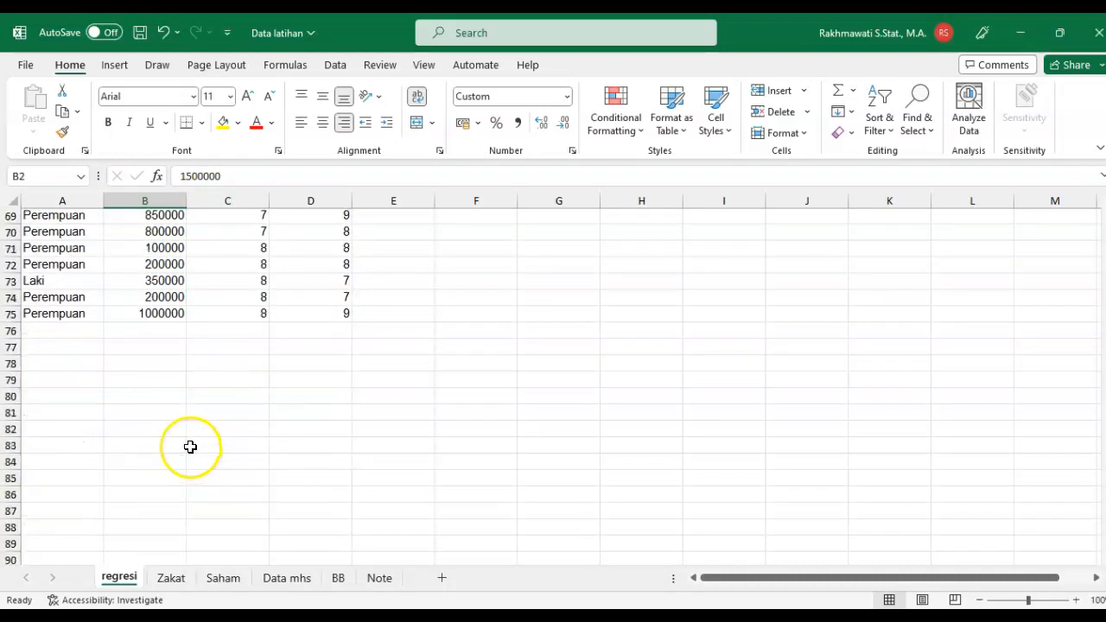
shift+click(143, 316)
scroll(156, 402, up, 20)
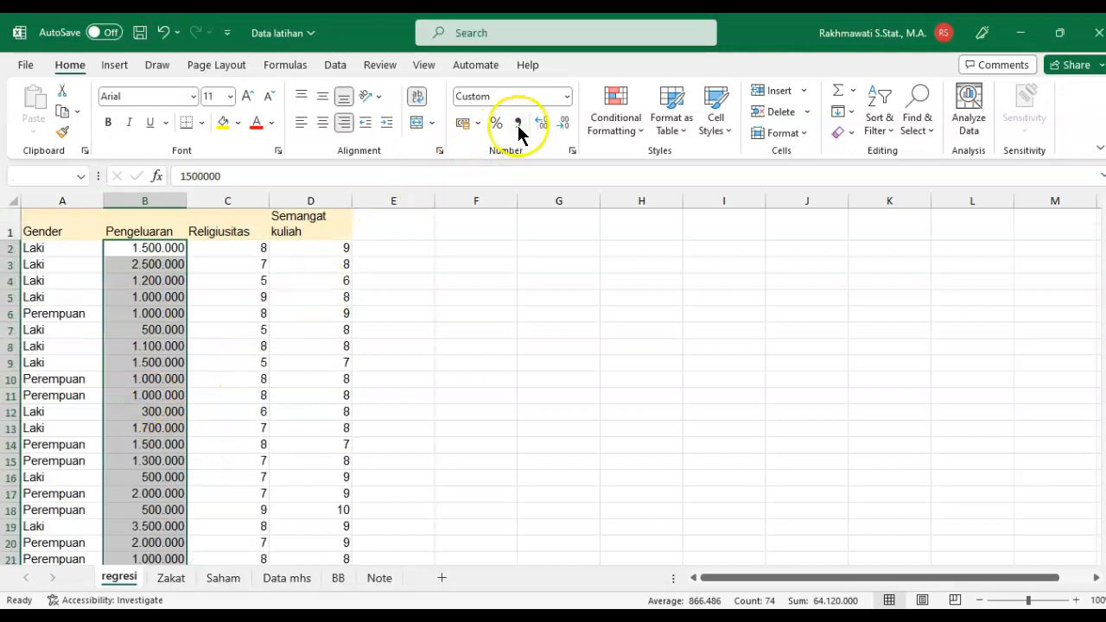
click(566, 100)
click(549, 164)
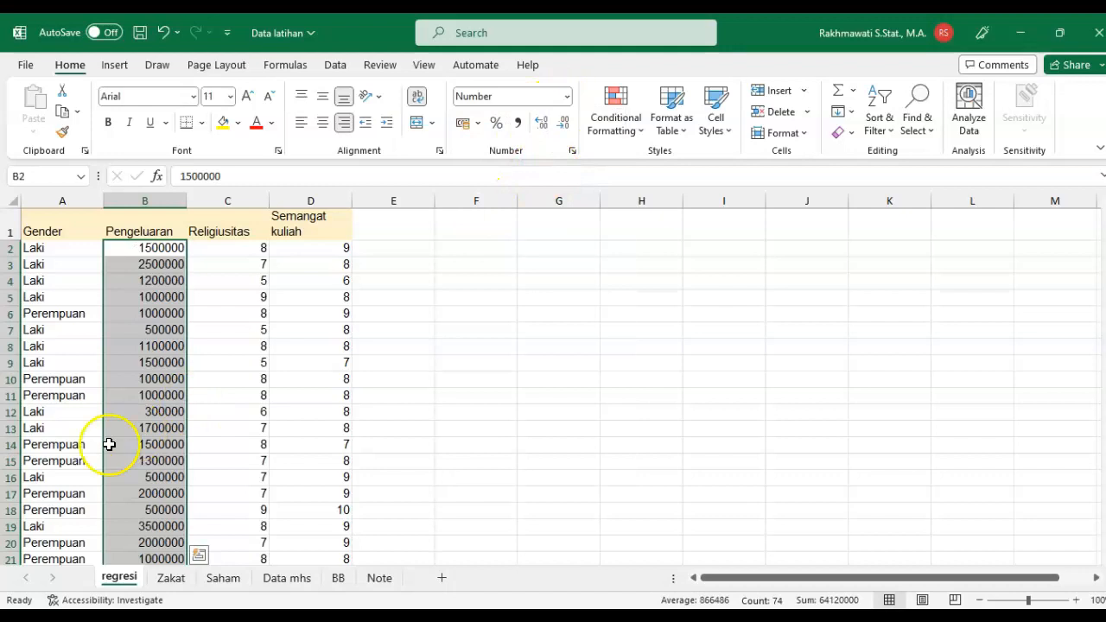
click(566, 98)
click(529, 167)
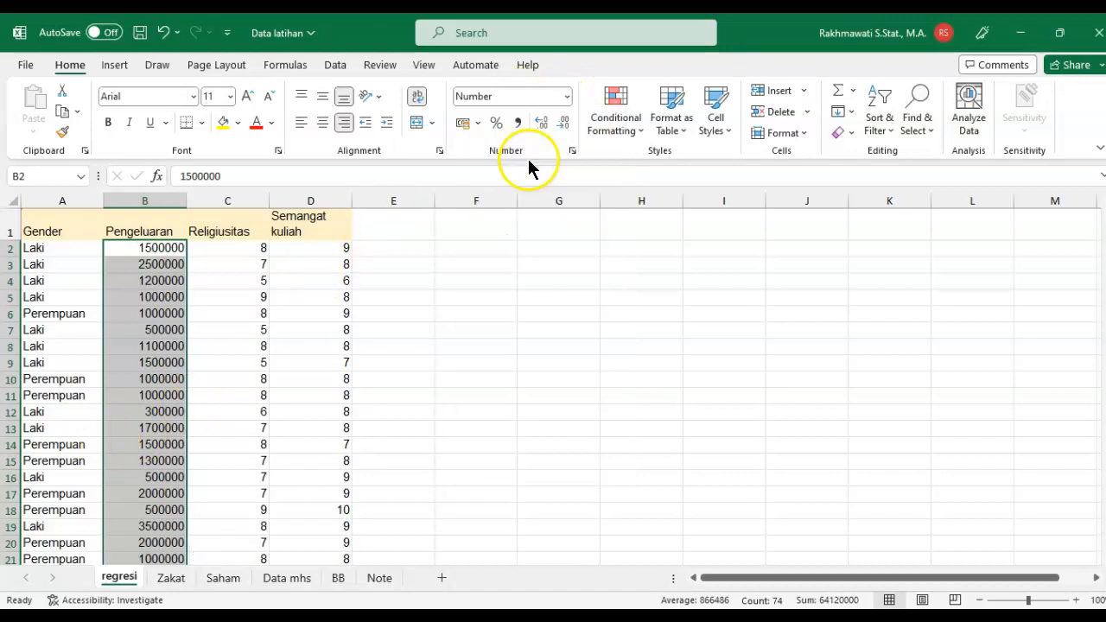
- Check the reformatted Pengeluaran column down to its last row and copy the values in B2:B75
click(116, 360)
scroll(123, 366, down, 1)
scroll(123, 367, down, 20)
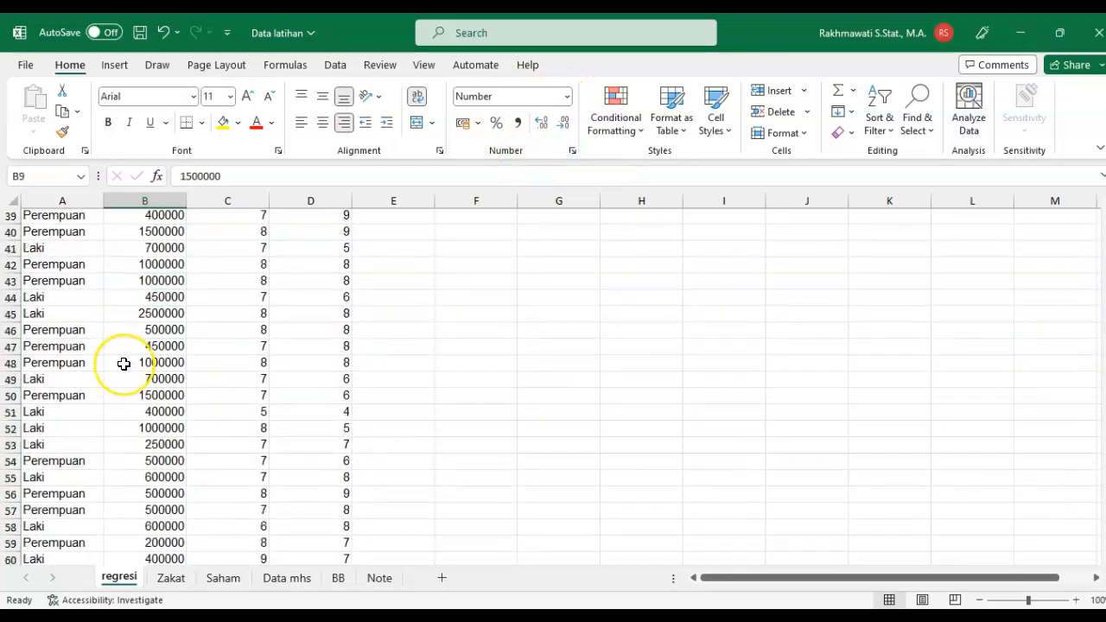
click(140, 413)
scroll(138, 397, up, 20)
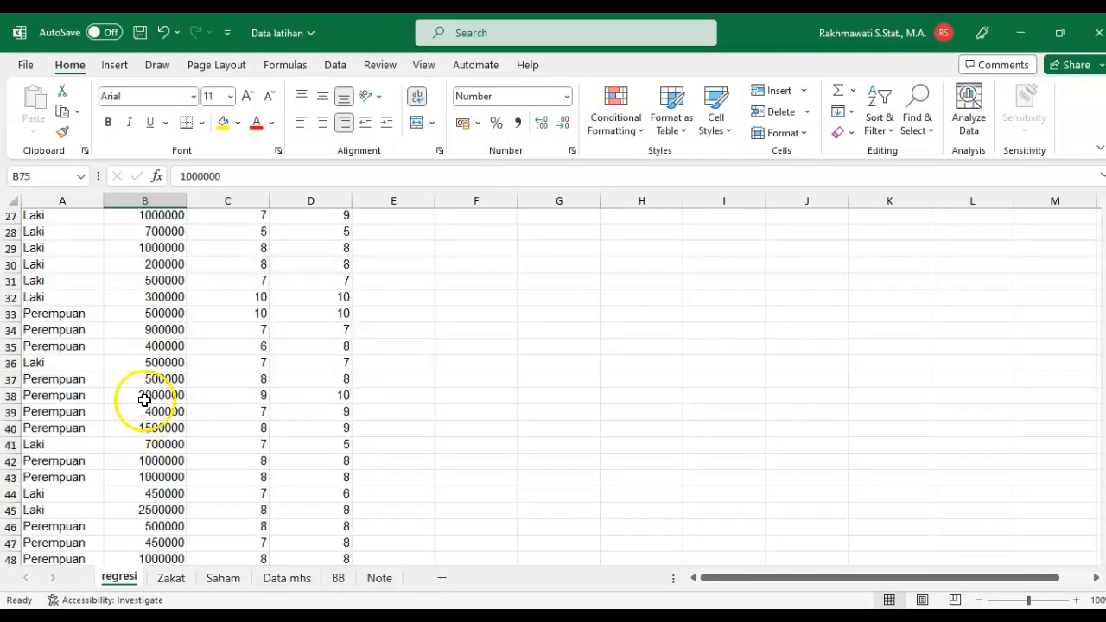
shift+click(138, 250)
key(ctrl+c)
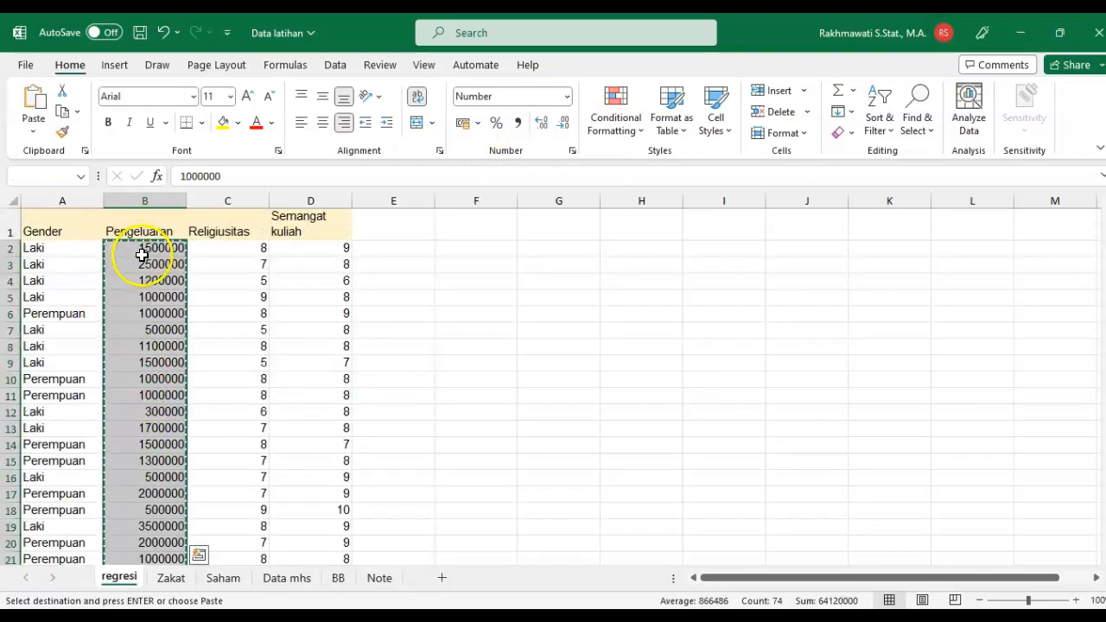
- Switch to jamovi and paste the copied values over column B, starting at row 1
key(alt+Tab)
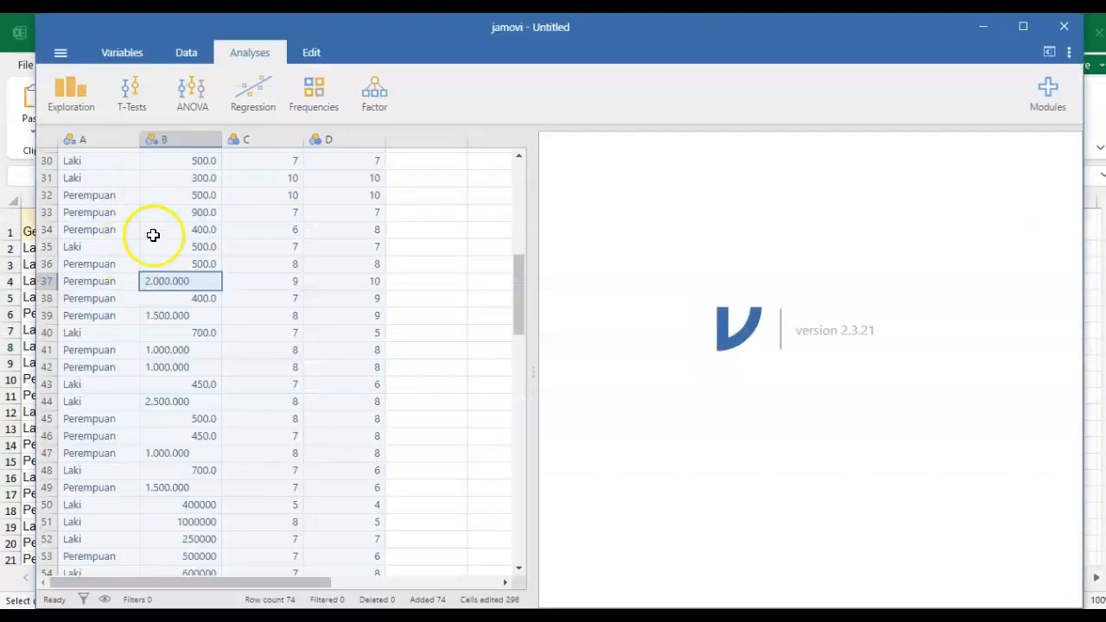
scroll(151, 259, up, 6)
click(166, 155)
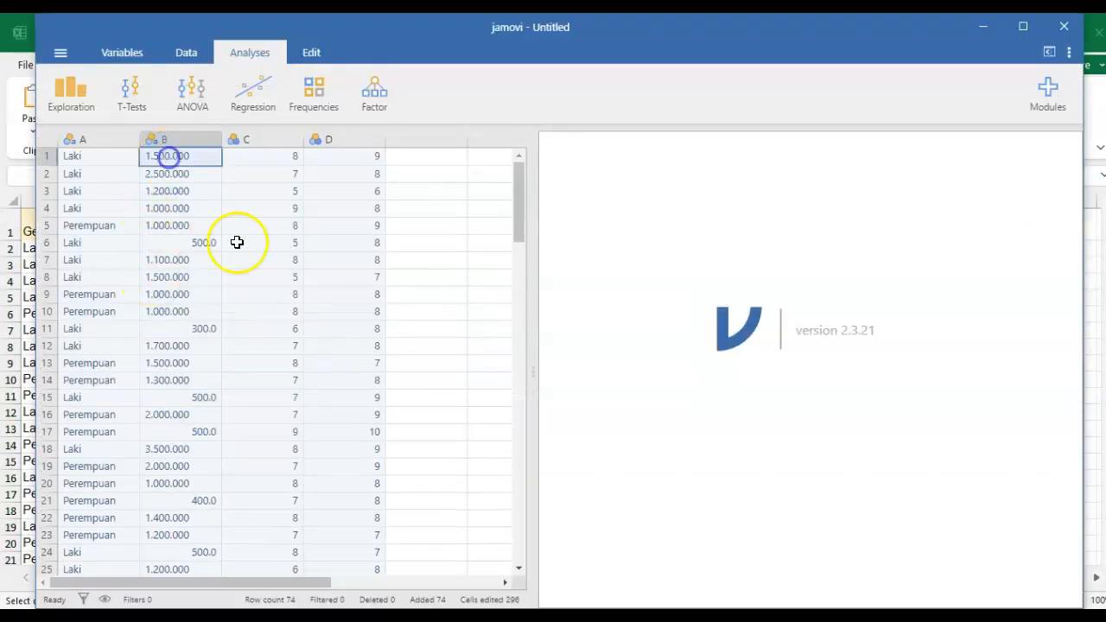
key(ctrl+v)
click(198, 324)
- Switch back to Excel and undo the Number formatting of the Pengeluaran column
key(alt+Tab)
click(406, 300)
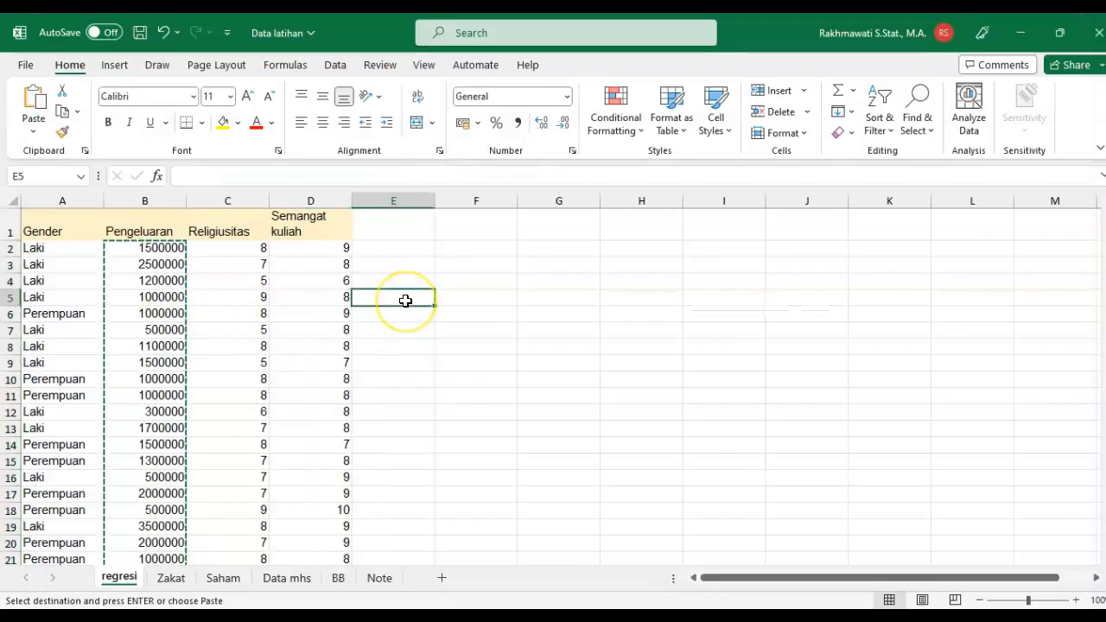
key(ctrl+z)
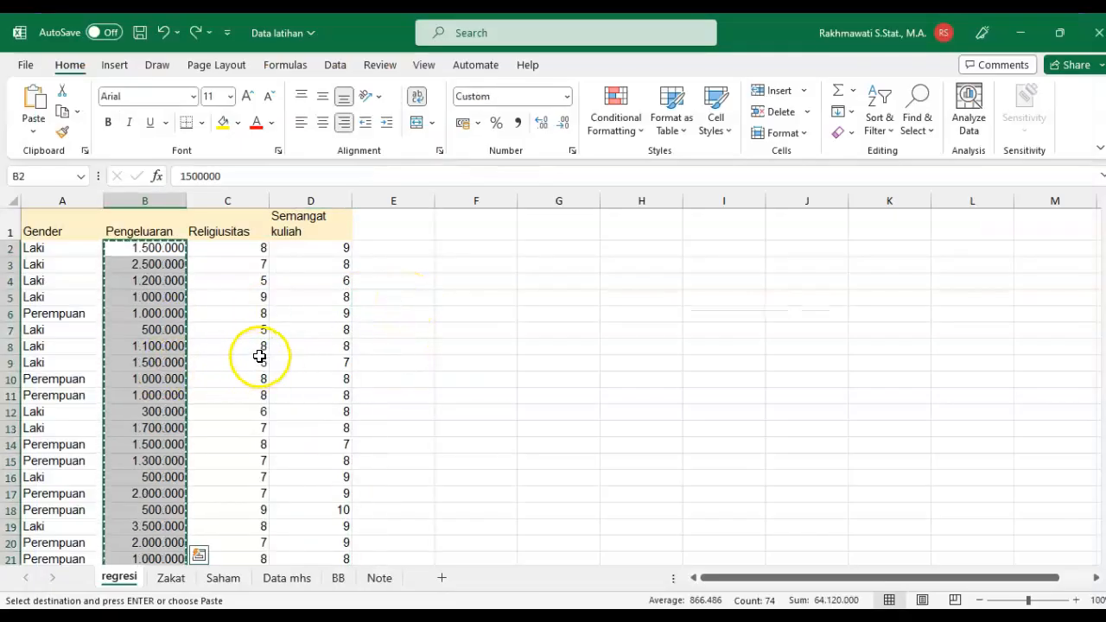
click(239, 344)
click(465, 334)
double_click(453, 328)
text(ff)
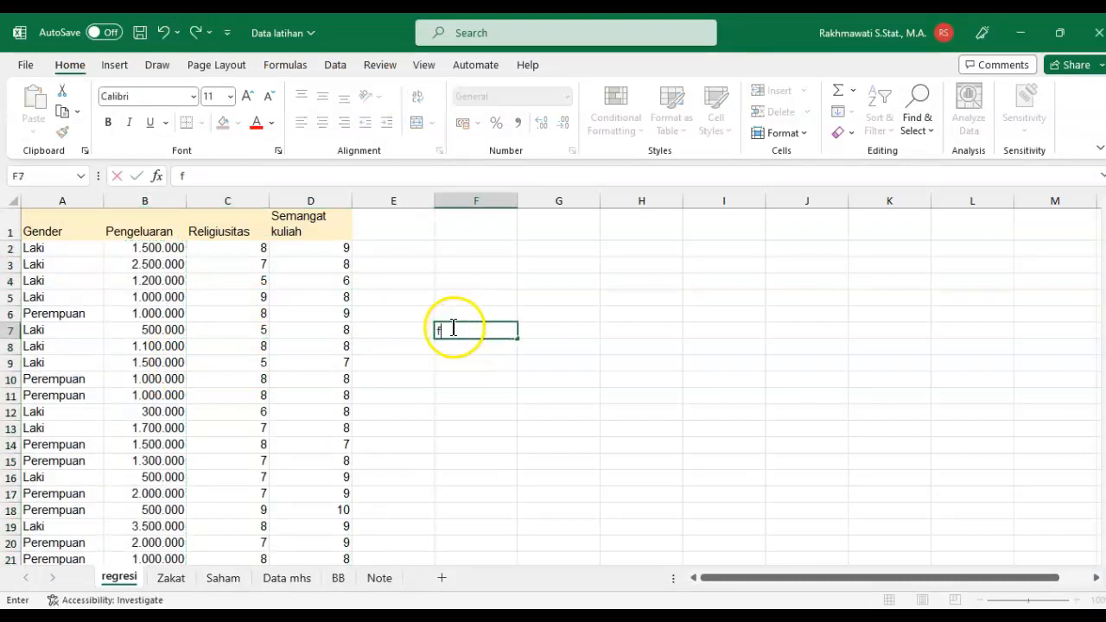
key(Return)
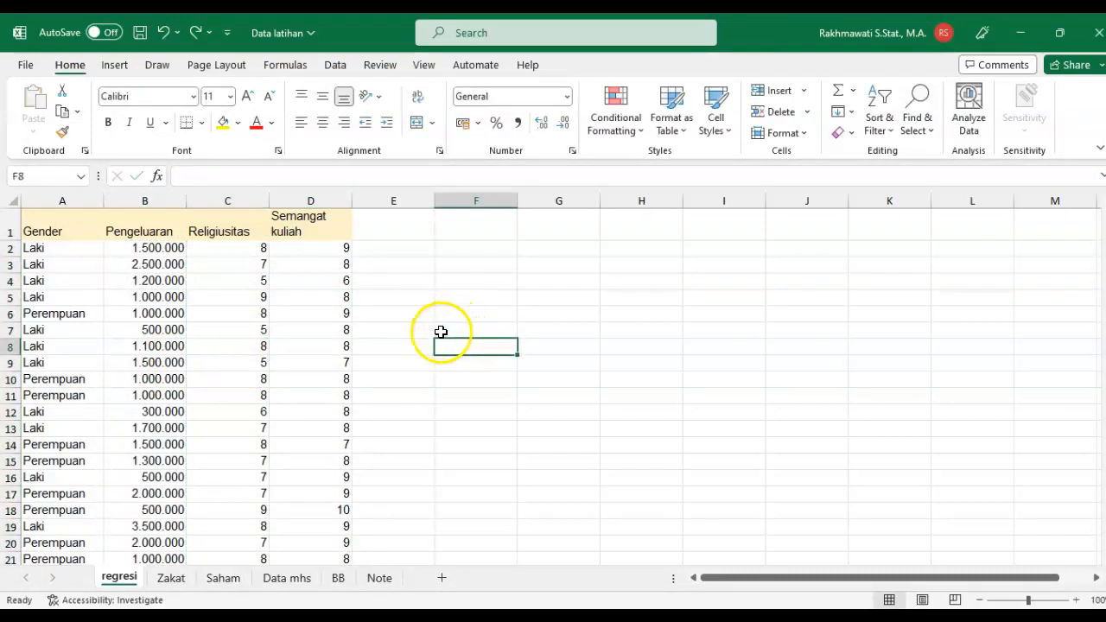
- Check how the Pengeluaran values in Excel are formatted, from the first rows down to row 75
click(394, 346)
click(164, 347)
double_click(164, 352)
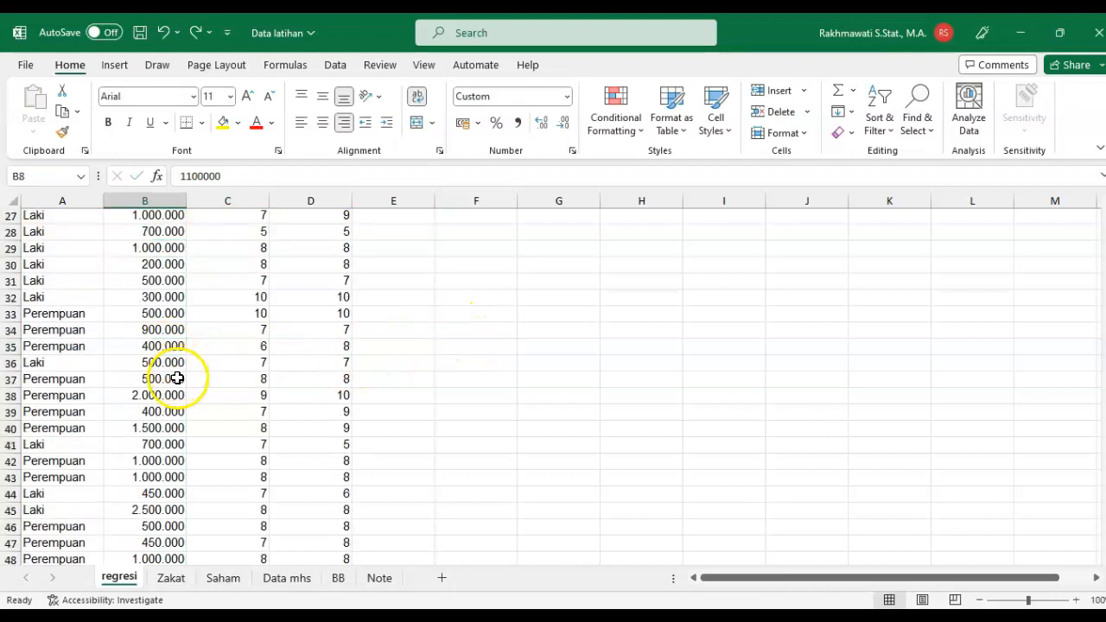
scroll(170, 356, up, 20)
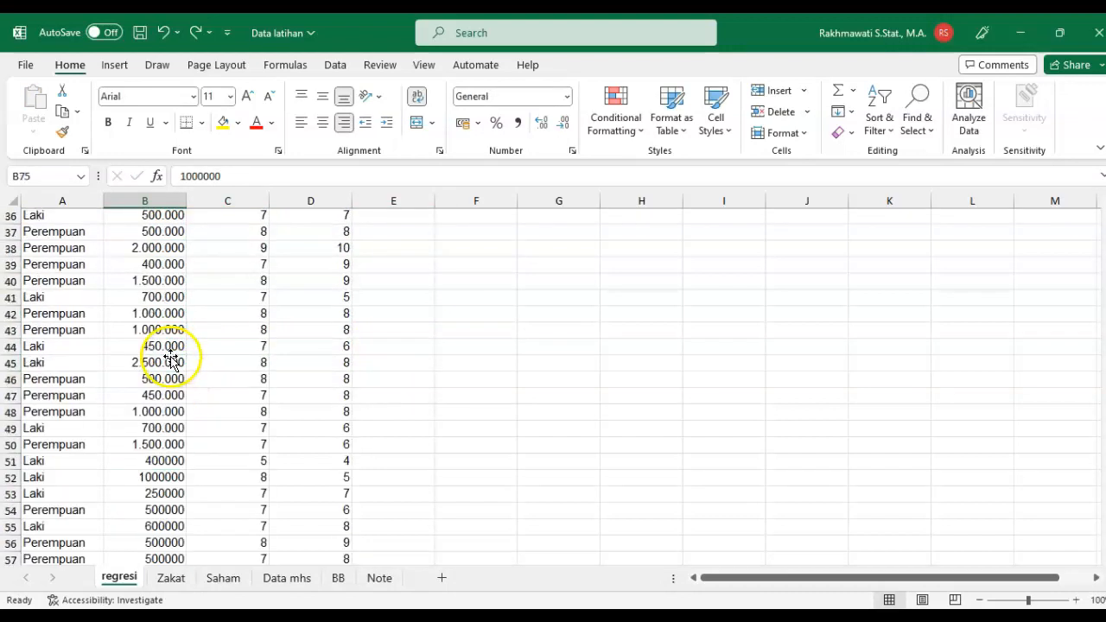
click(177, 330)
- Switch to jamovi and rename variable A as JK and variable B as Pengeluaran
key(alt+Tab)
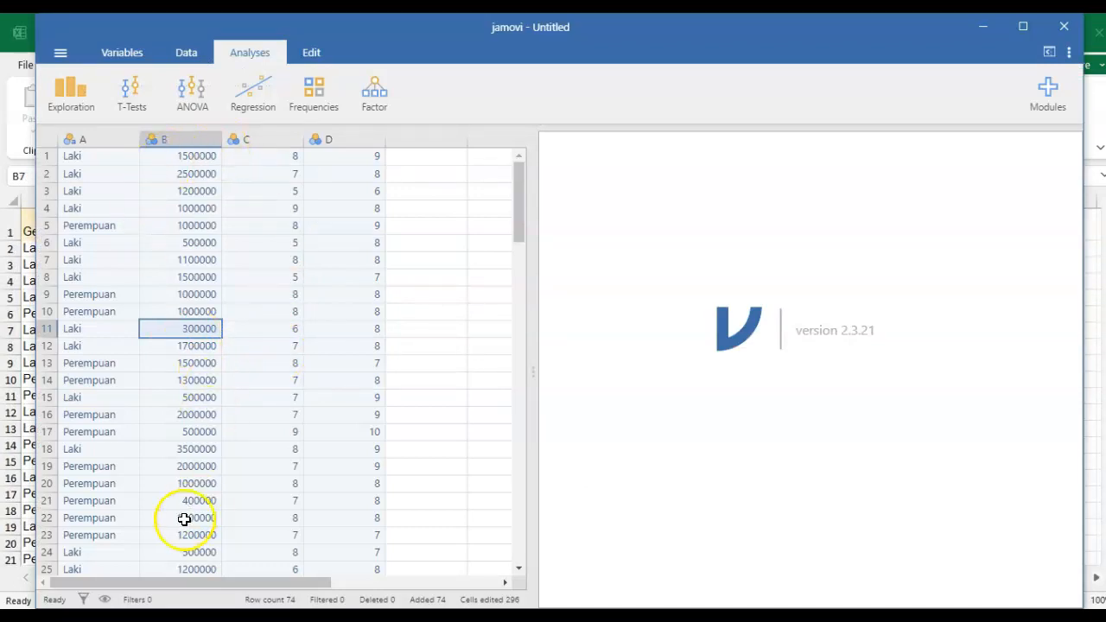
click(99, 155)
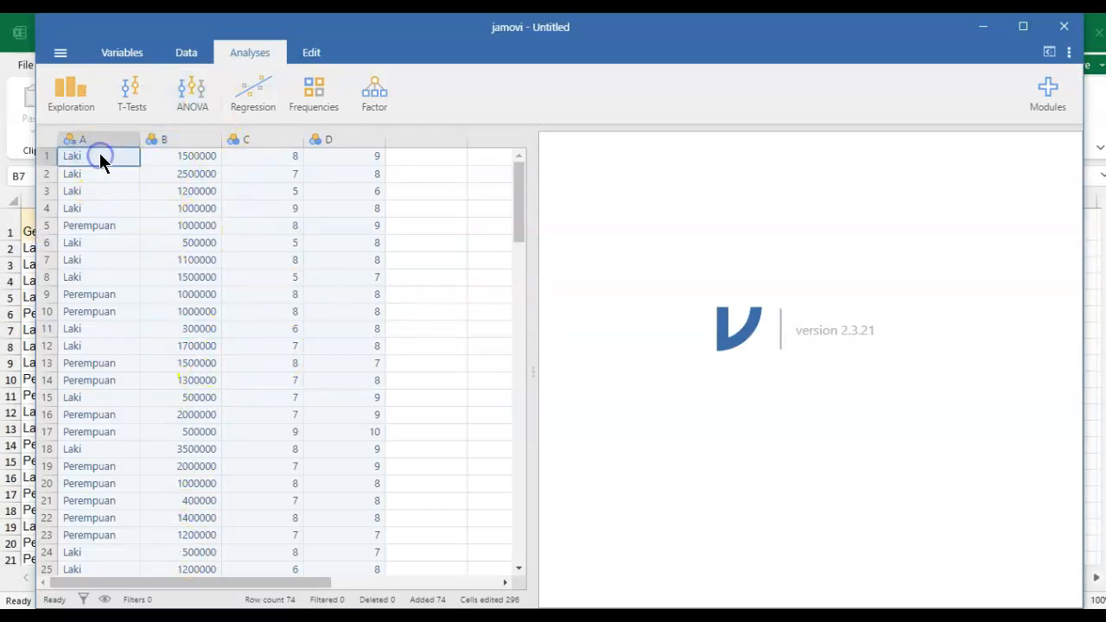
click(119, 52)
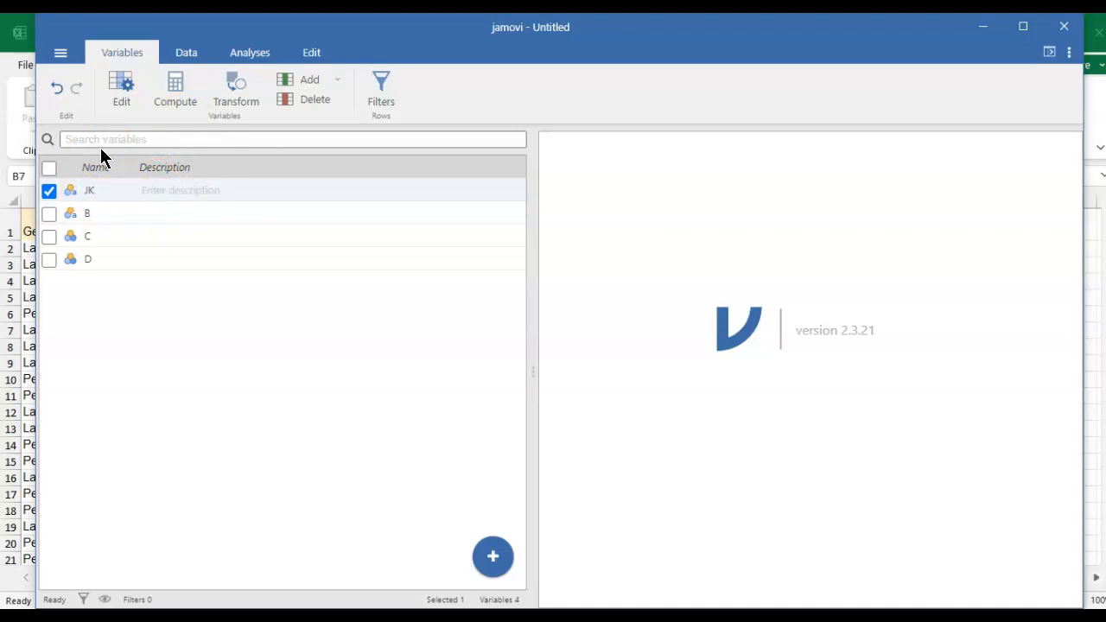
click(93, 213)
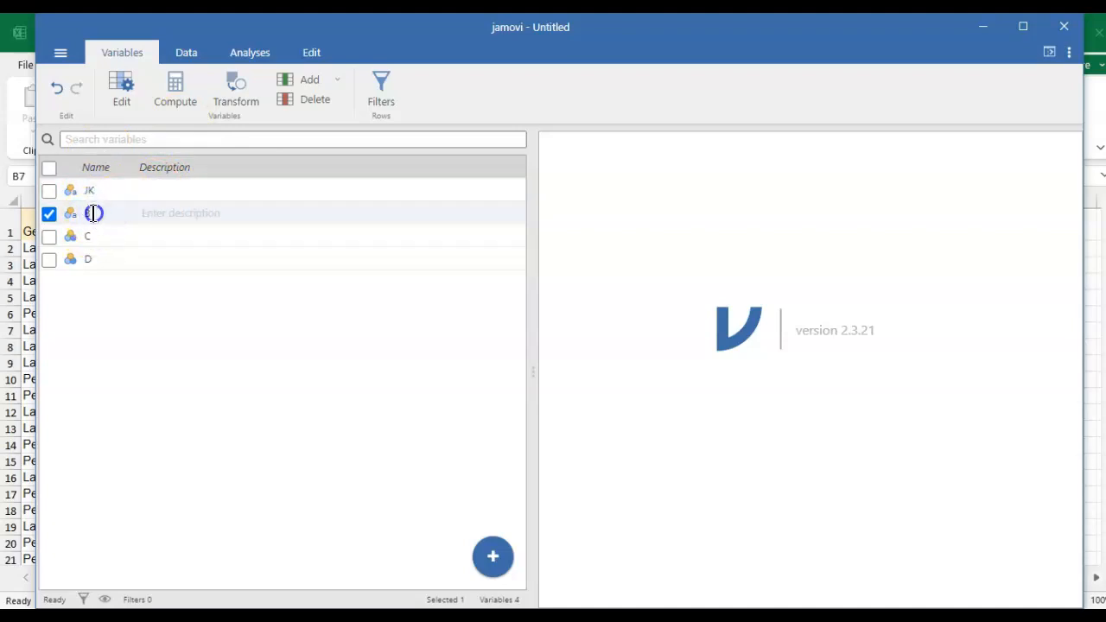
key(BackSpace)
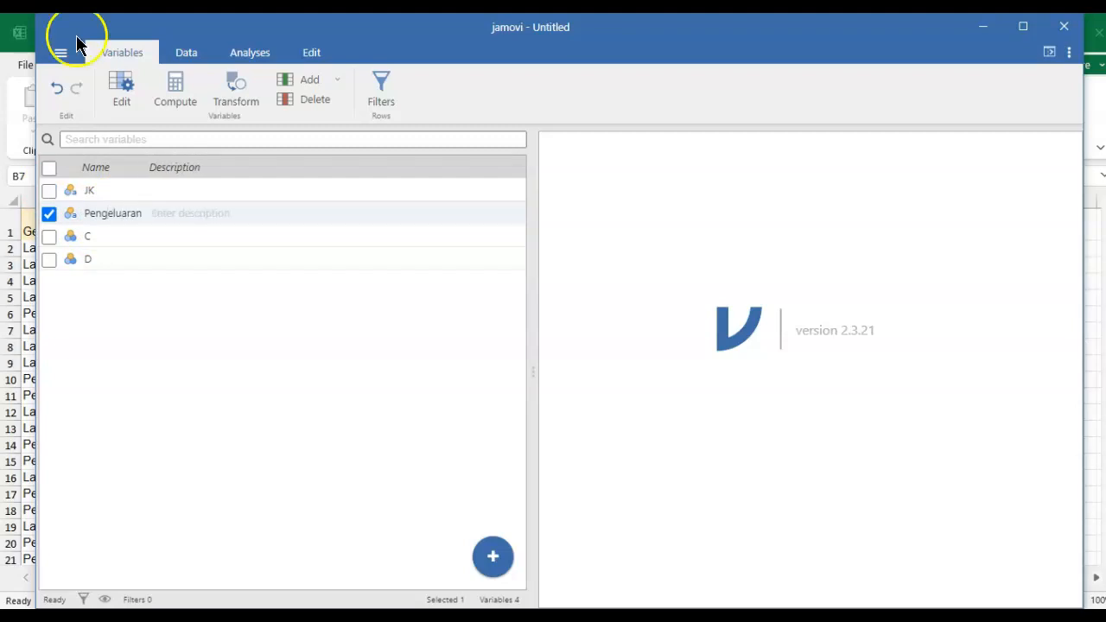
- Rename variable C as Religiusitas
double_click(108, 235)
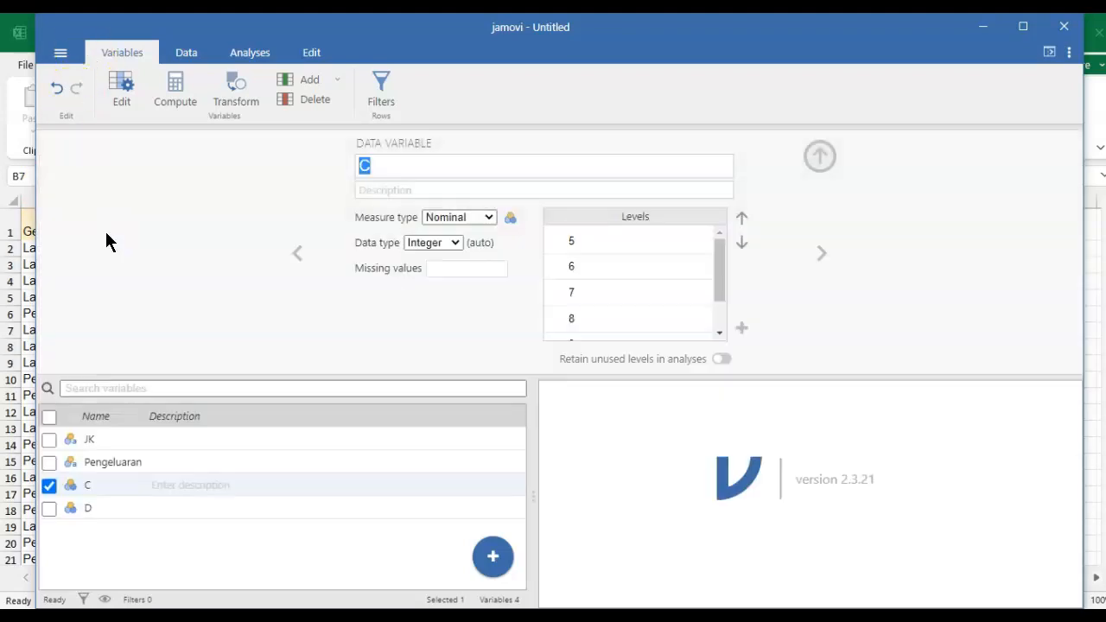
click(187, 53)
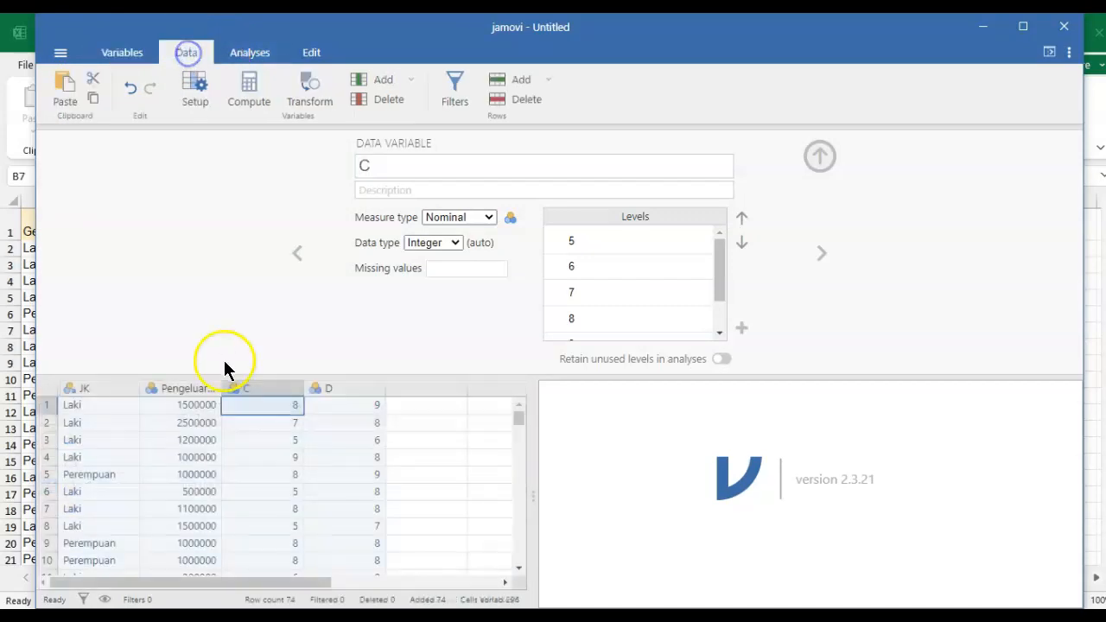
click(264, 424)
click(120, 51)
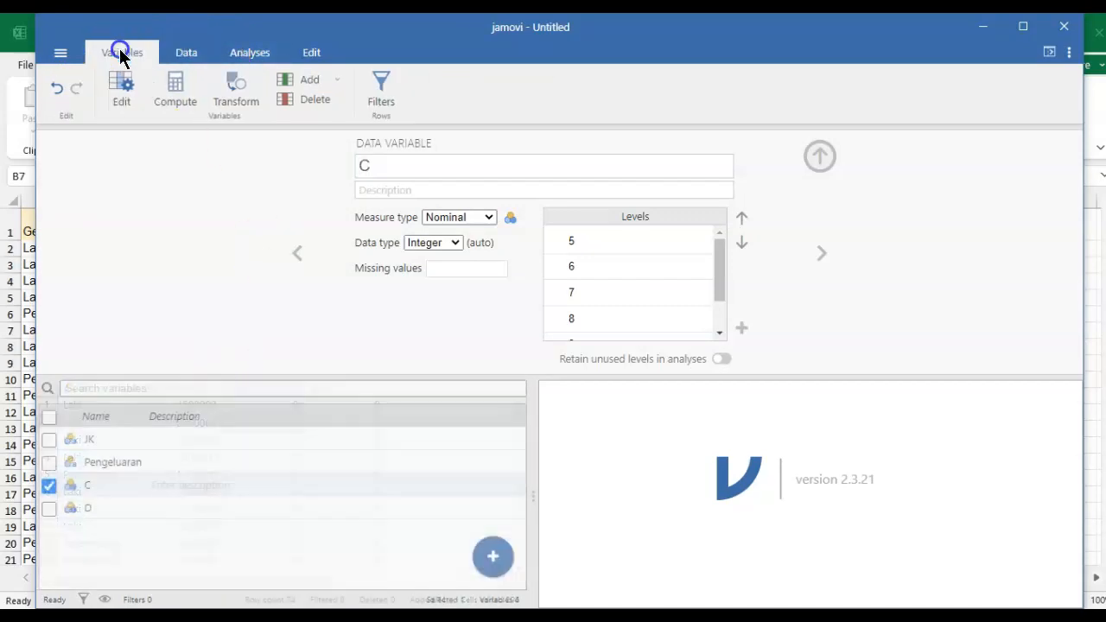
double_click(99, 486)
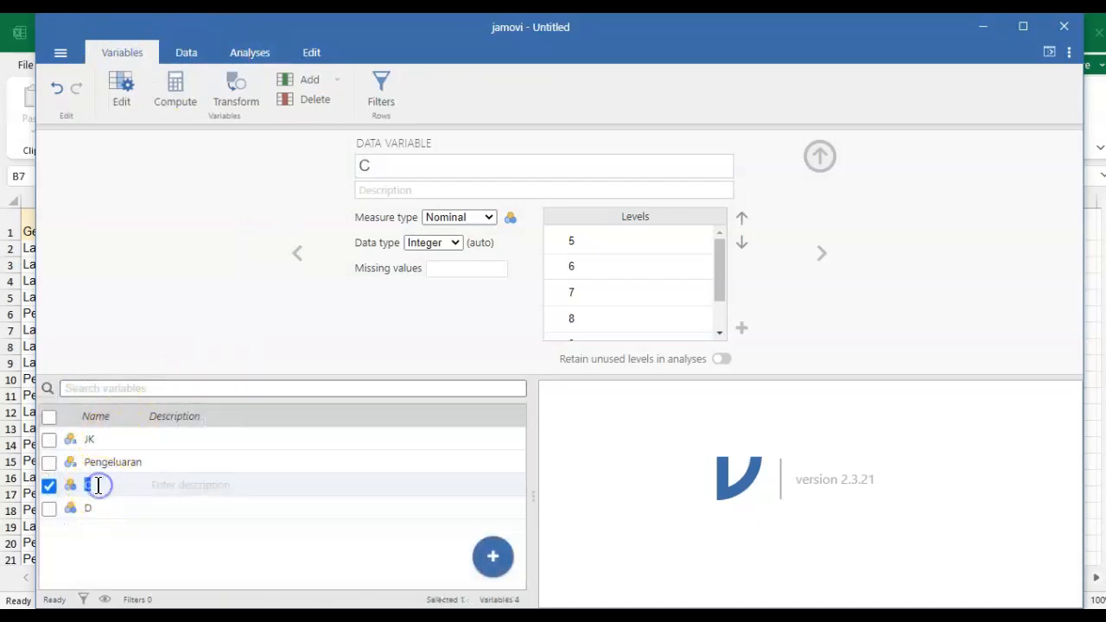
text(Religiusitas)
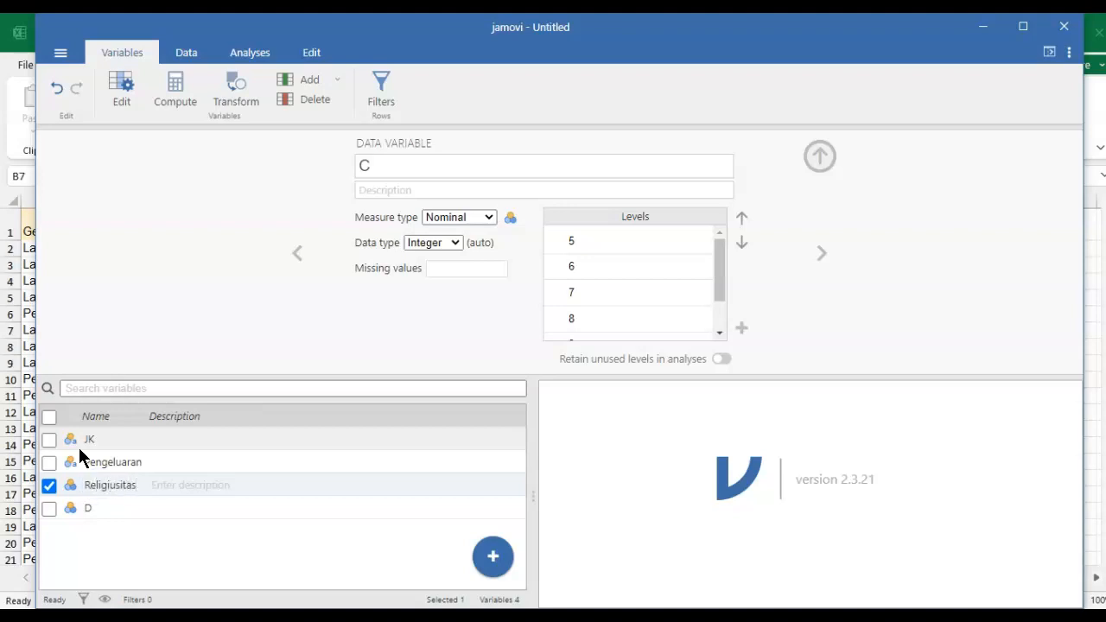
- Rename variable D as Semangat_kuliah
click(91, 515)
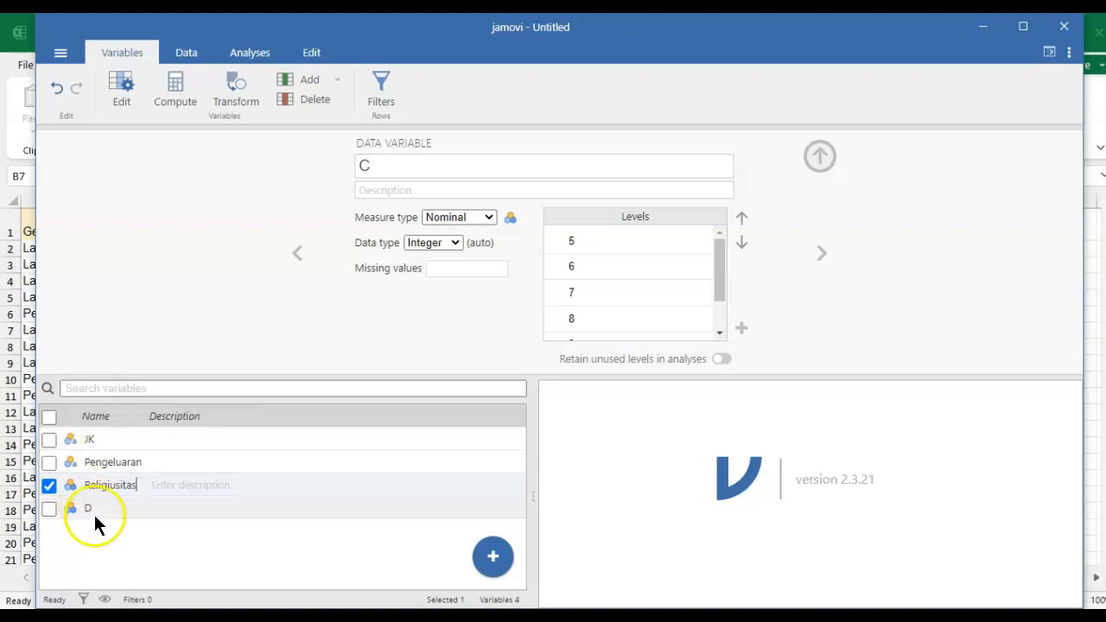
double_click(89, 511)
key(BackSpace)
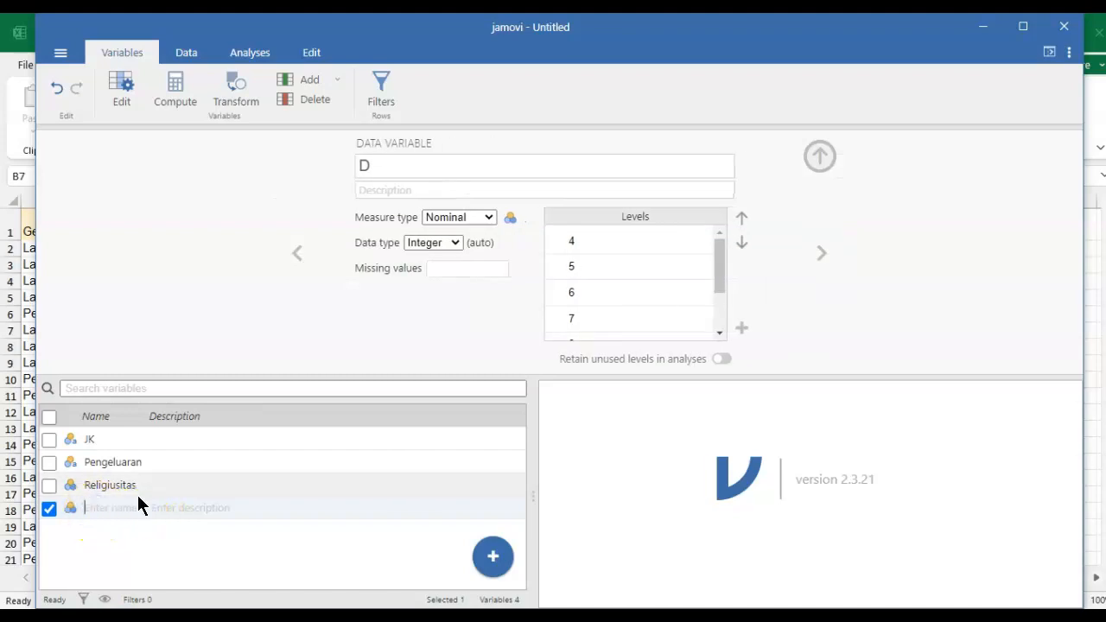
text(Semg)
text(ngat_Kuliah)
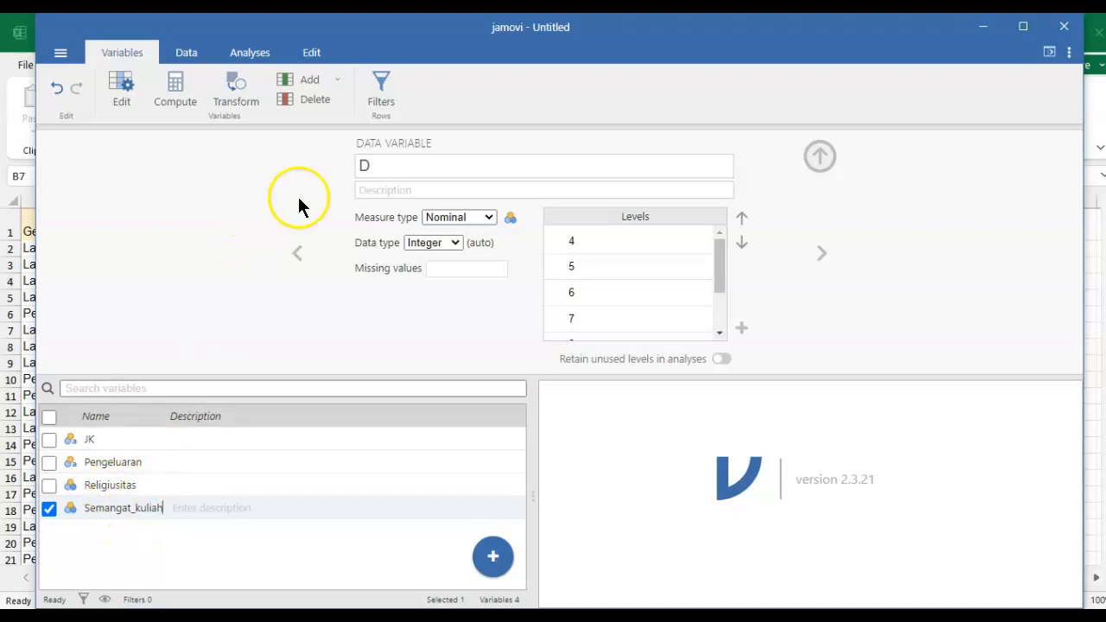
- Return to the data spreadsheet, close the variable editor and bring up the available analyses
click(174, 51)
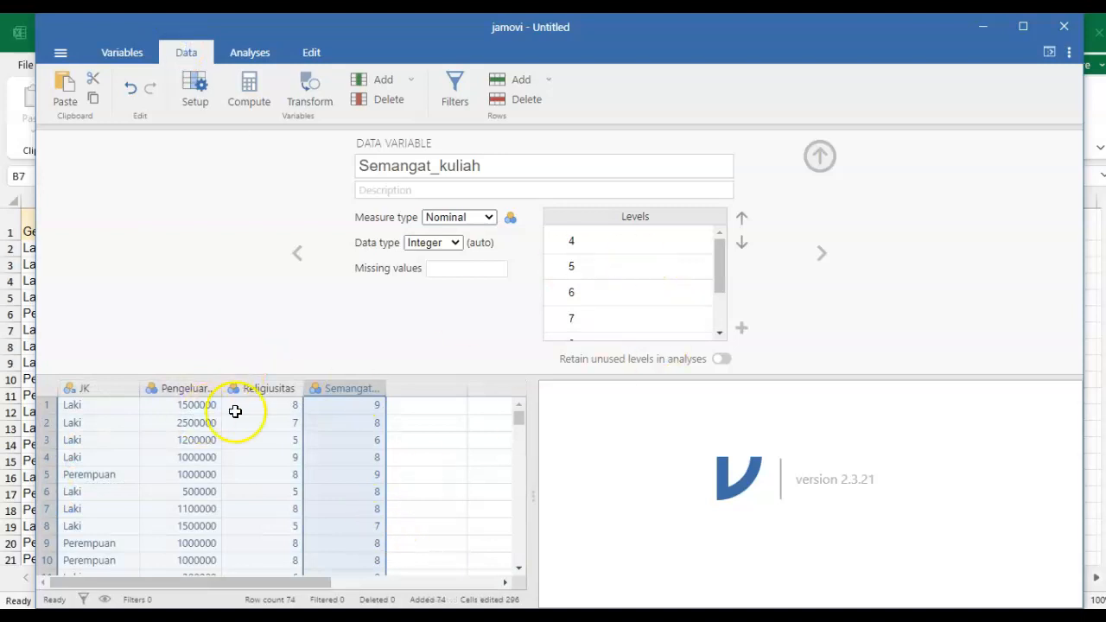
click(821, 154)
click(408, 180)
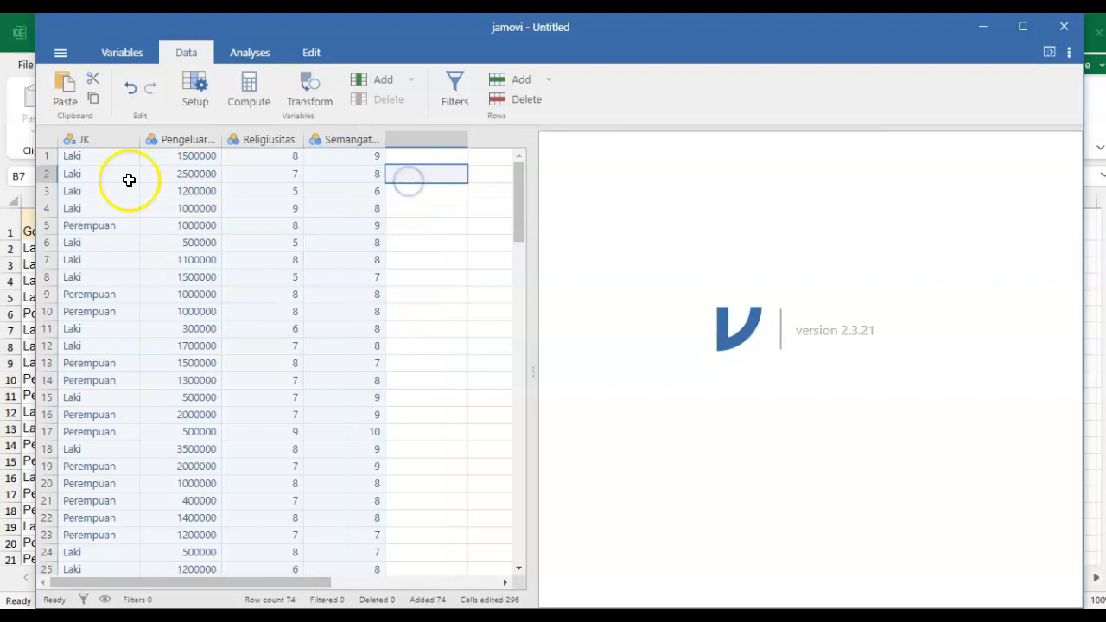
click(208, 173)
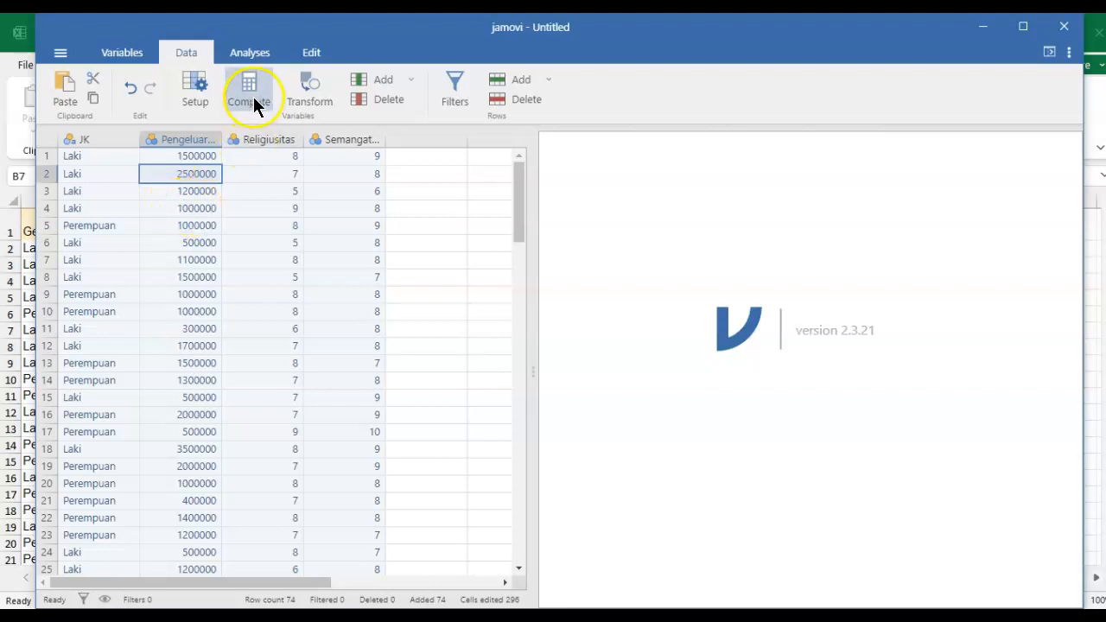
click(253, 62)
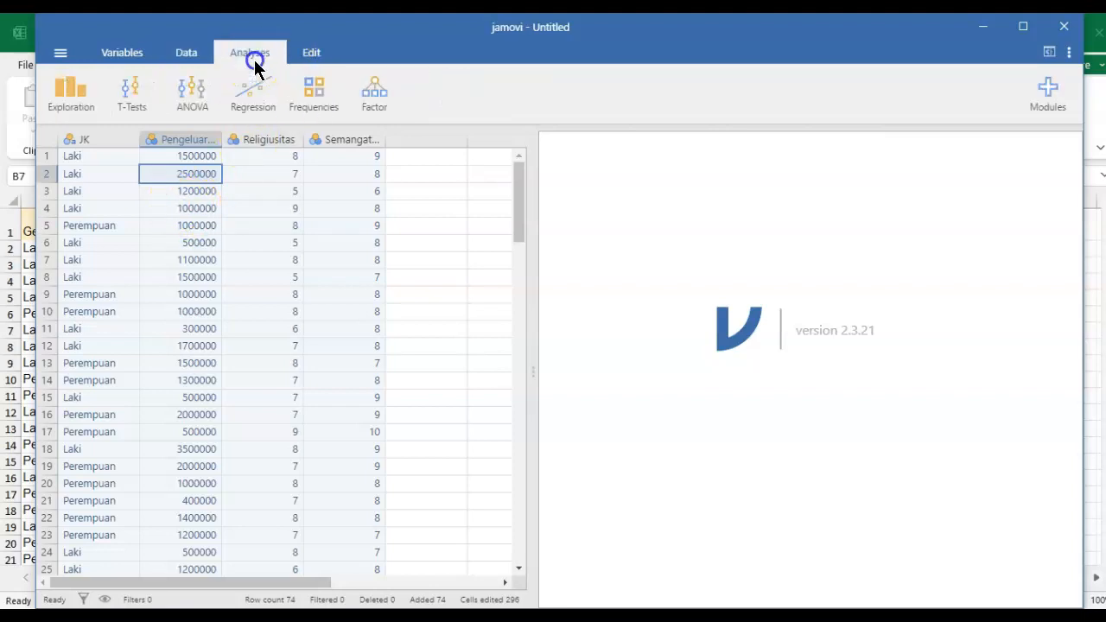
- Create a scatterplot with Pengeluaran on the X-axis and Semangat_kuliah on the Y-axis, grouped by JK
click(68, 94)
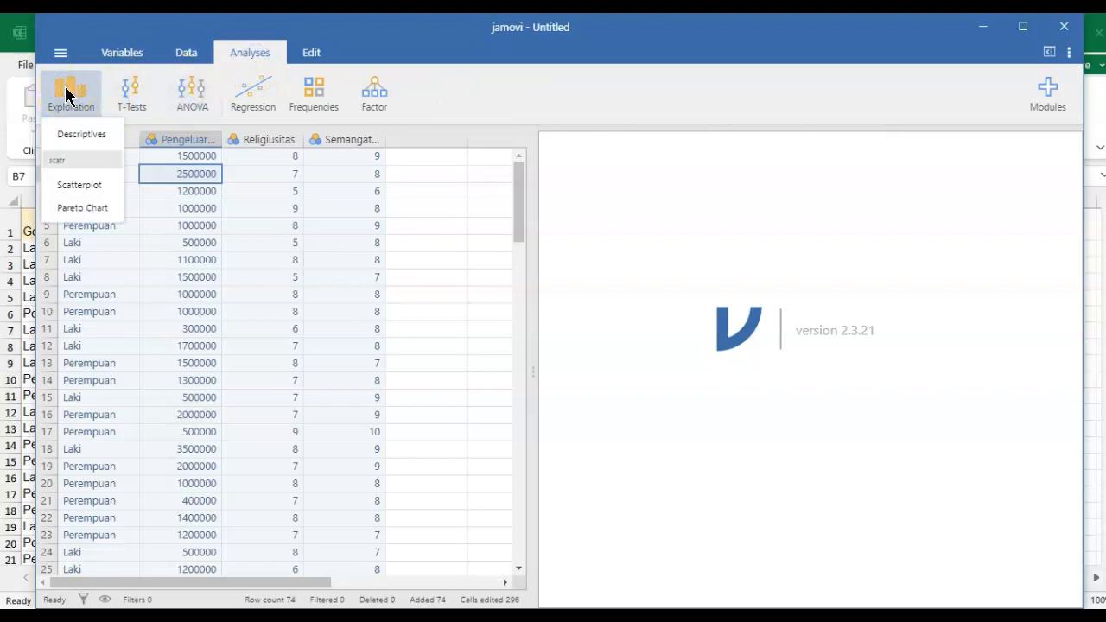
click(85, 183)
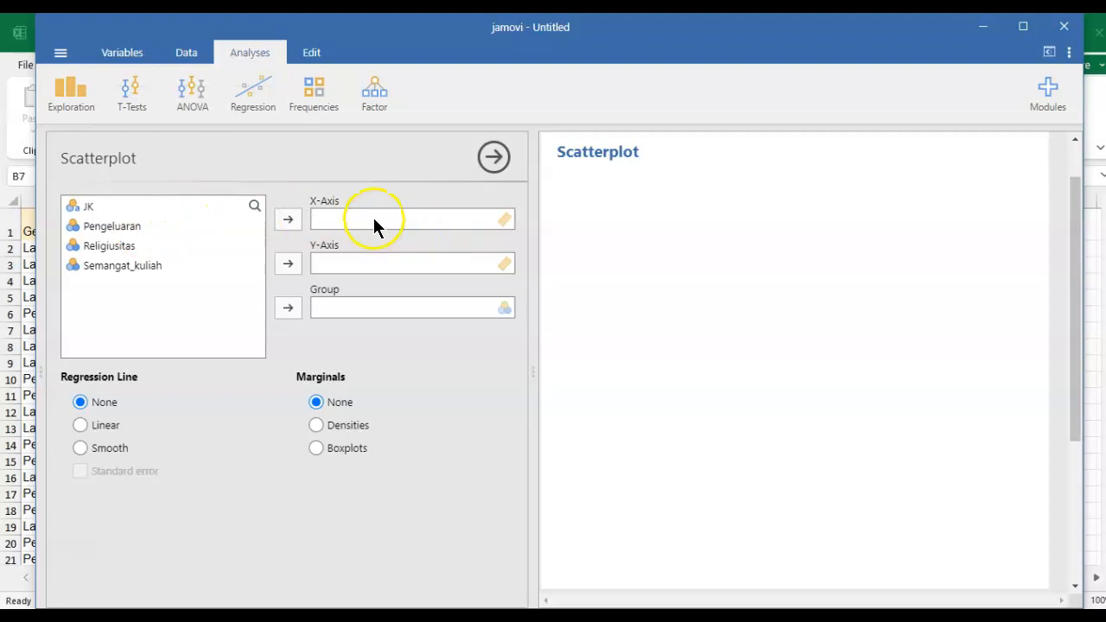
click(115, 226)
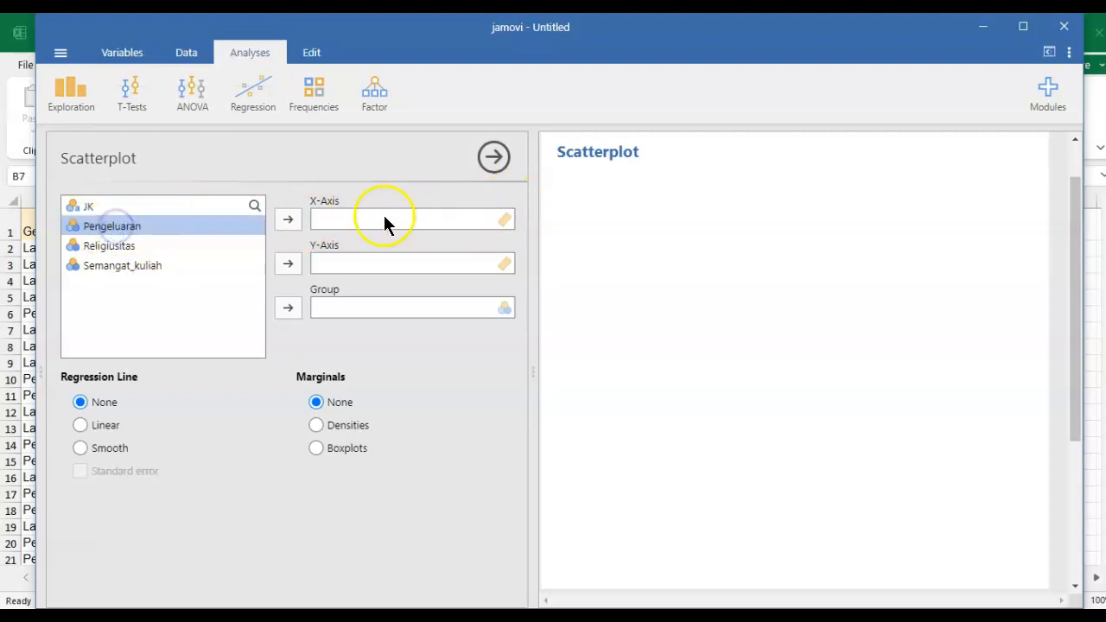
click(287, 221)
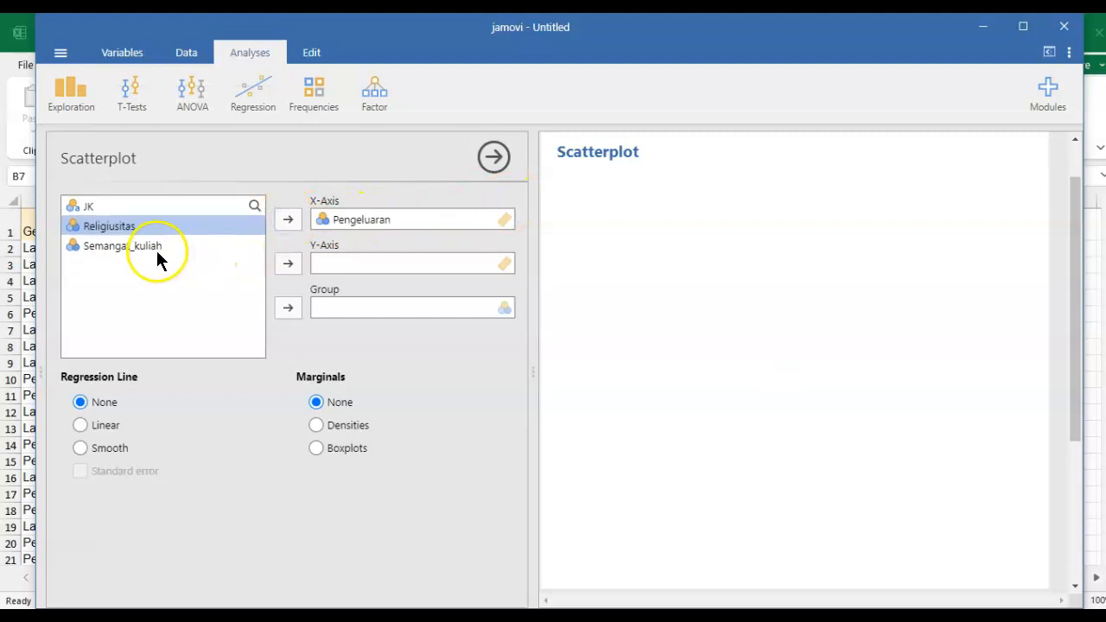
click(162, 245)
click(288, 263)
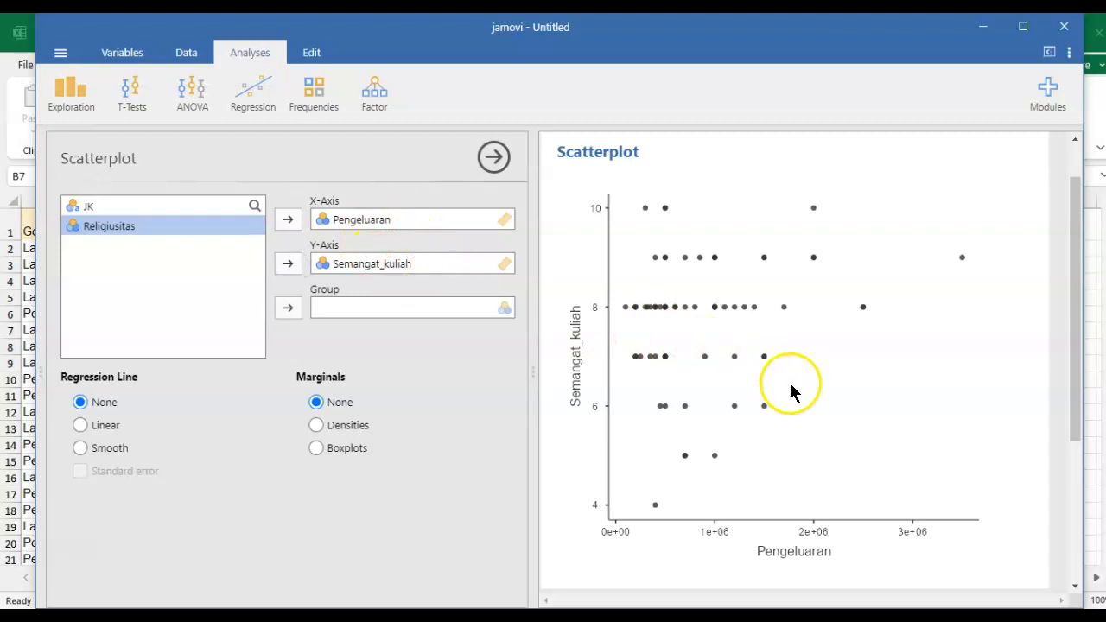
scroll(793, 393, down, 5)
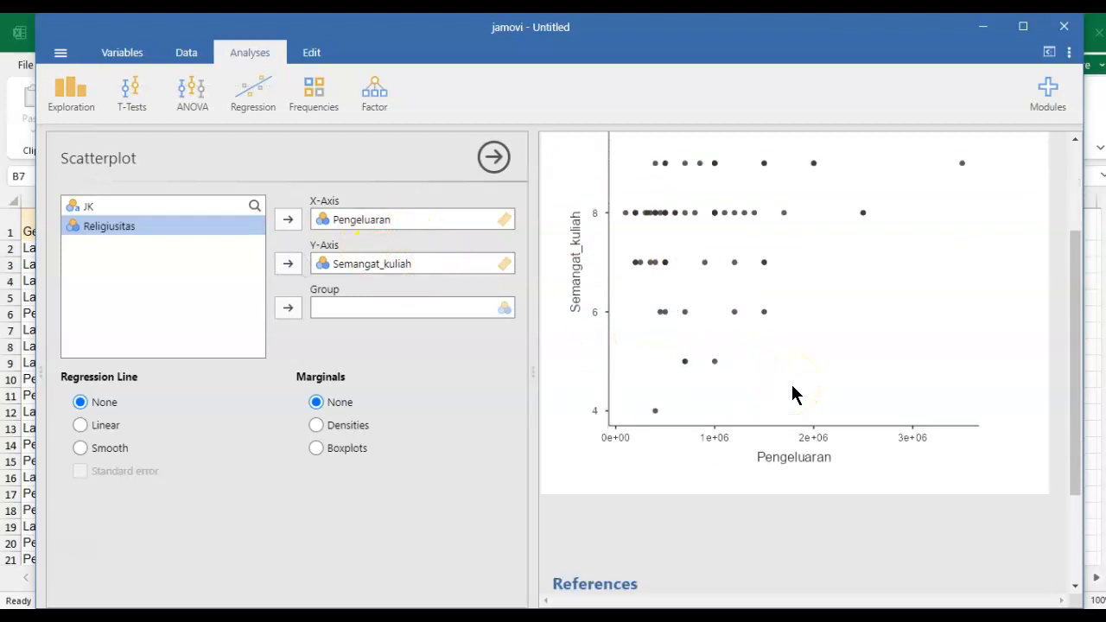
scroll(794, 393, up, 5)
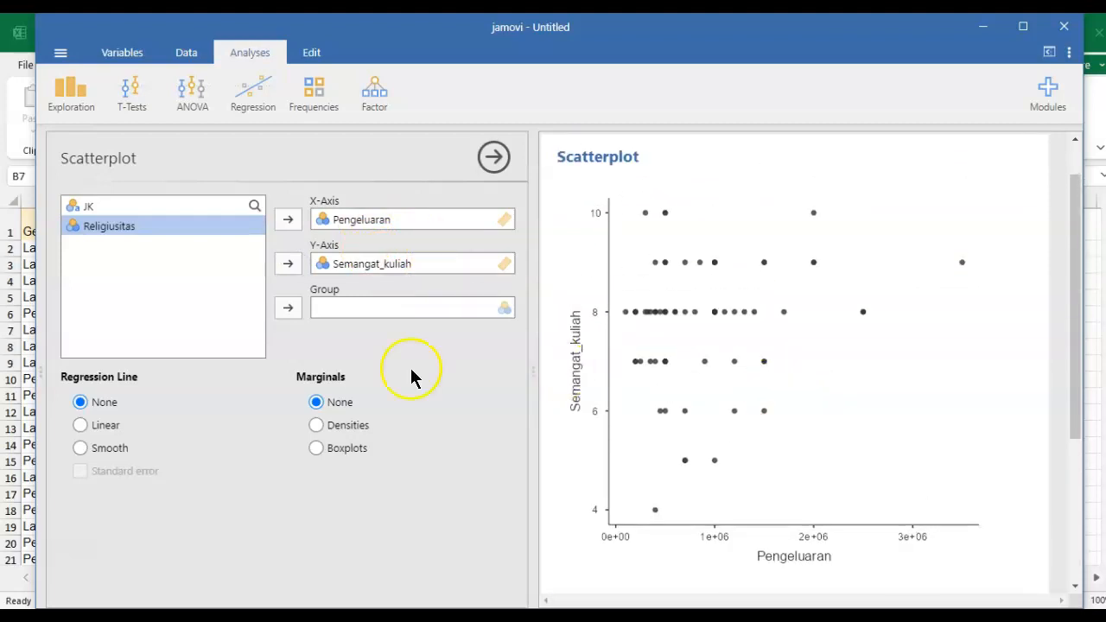
click(80, 209)
click(288, 308)
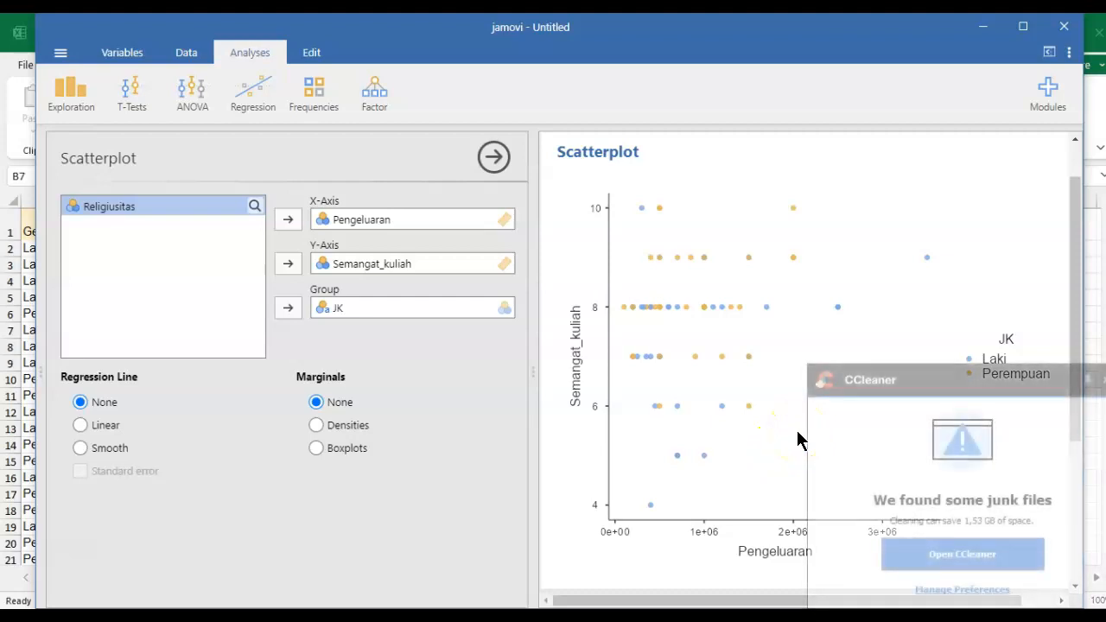
click(937, 554)
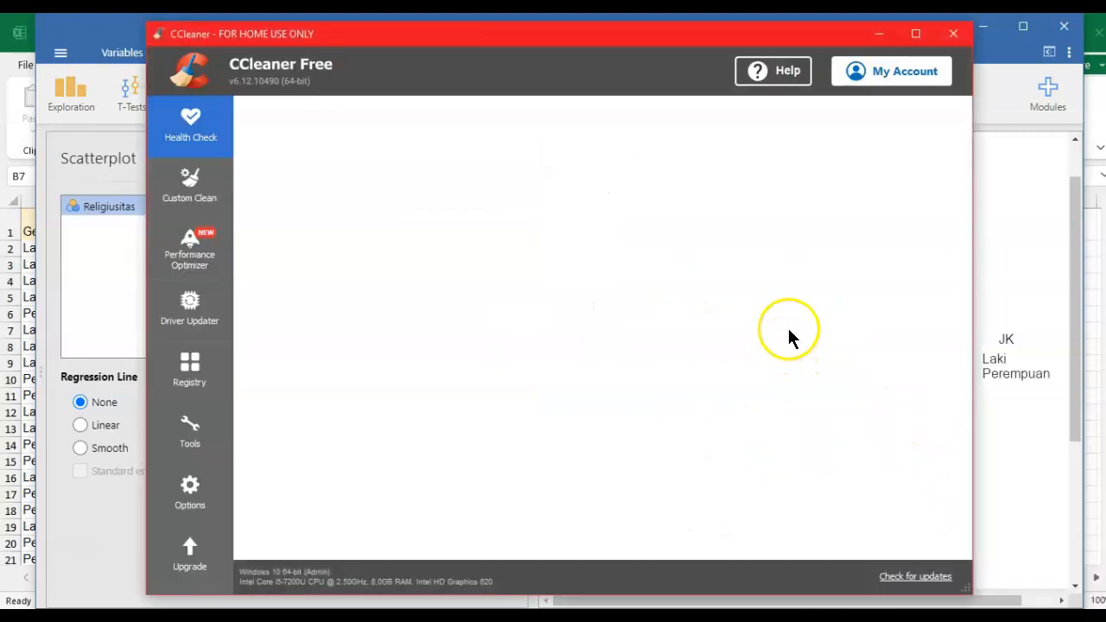
click(603, 494)
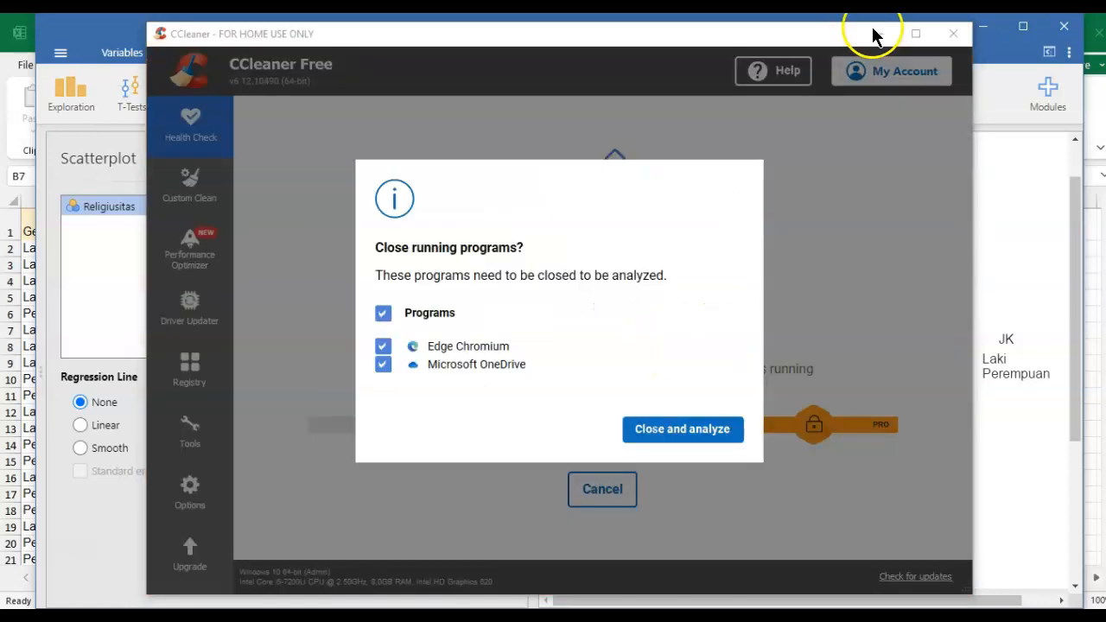
click(710, 433)
click(951, 39)
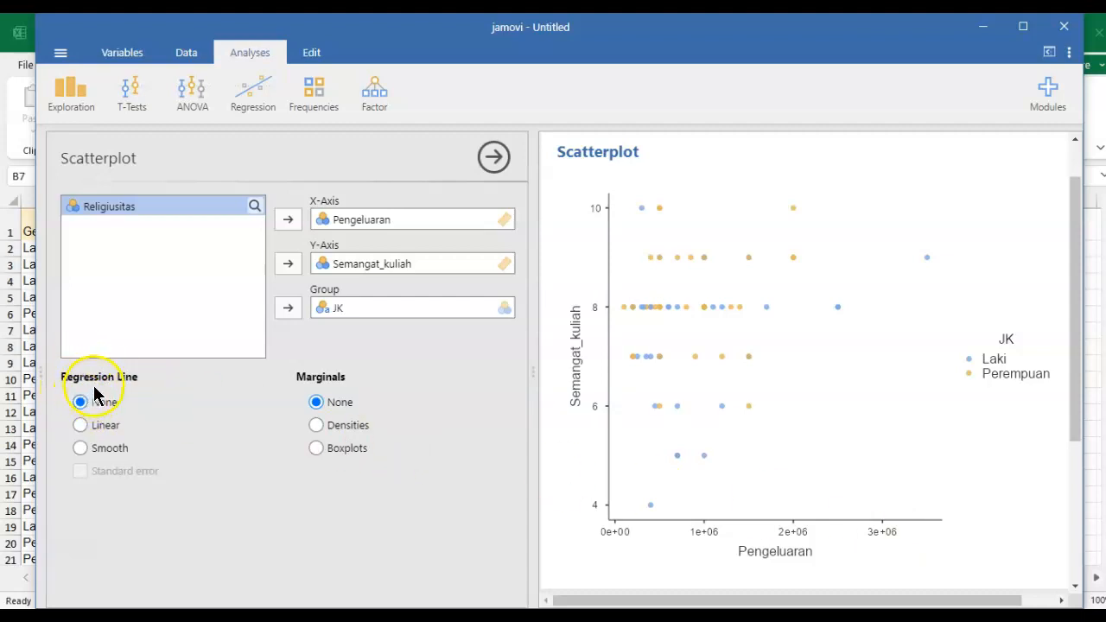
- Add a linear regression line to the scatterplot, remove the JK grouping and close the analysis options
click(82, 429)
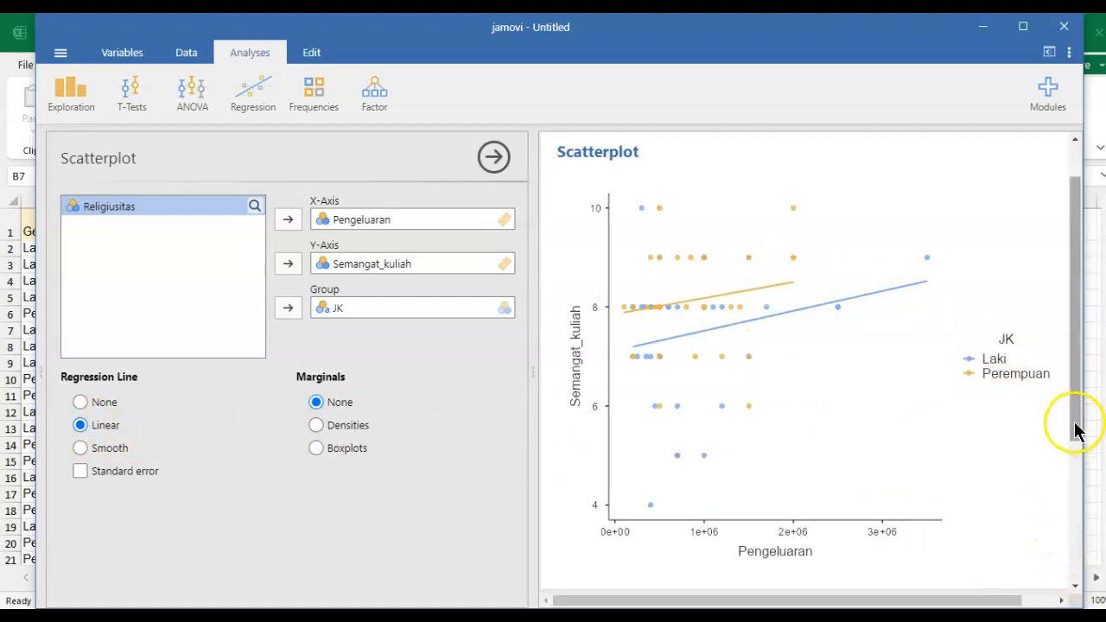
drag(1076, 420, 1066, 364)
click(394, 307)
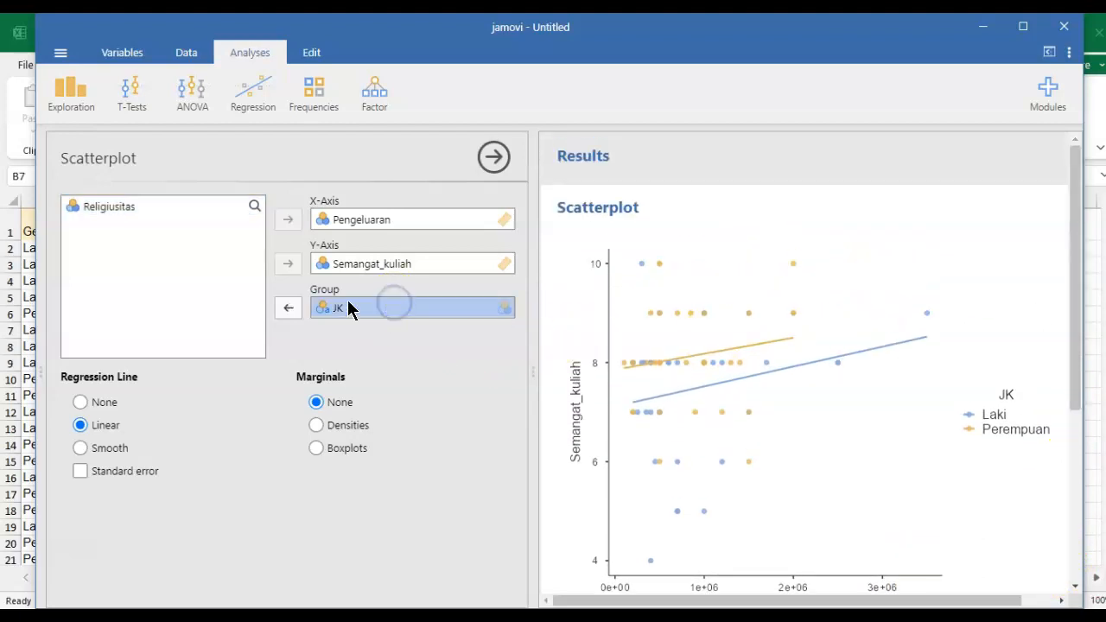
click(288, 308)
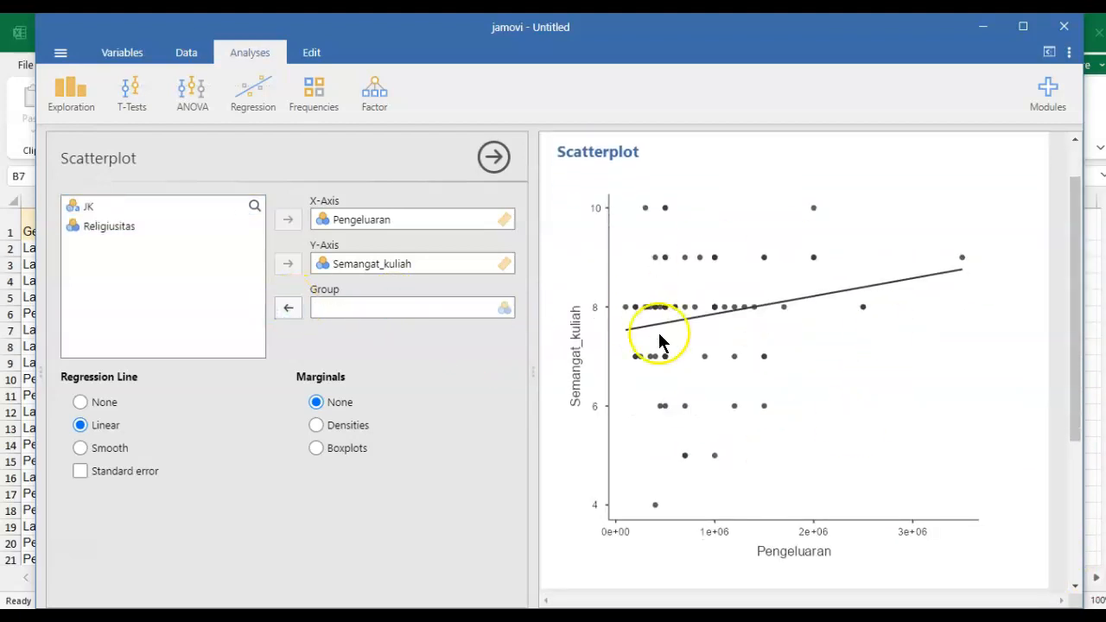
mouse_move(1079, 440)
mouse_down()
mouse_move(1089, 583)
mouse_move(1069, 442)
mouse_up()
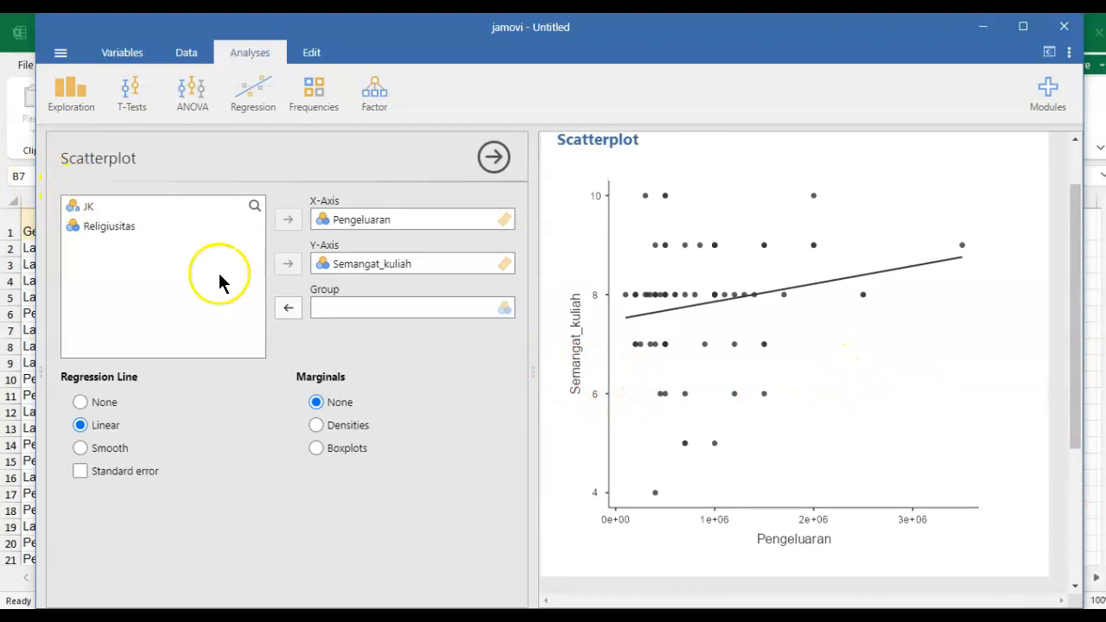
scroll(917, 436, down, 3)
click(940, 398)
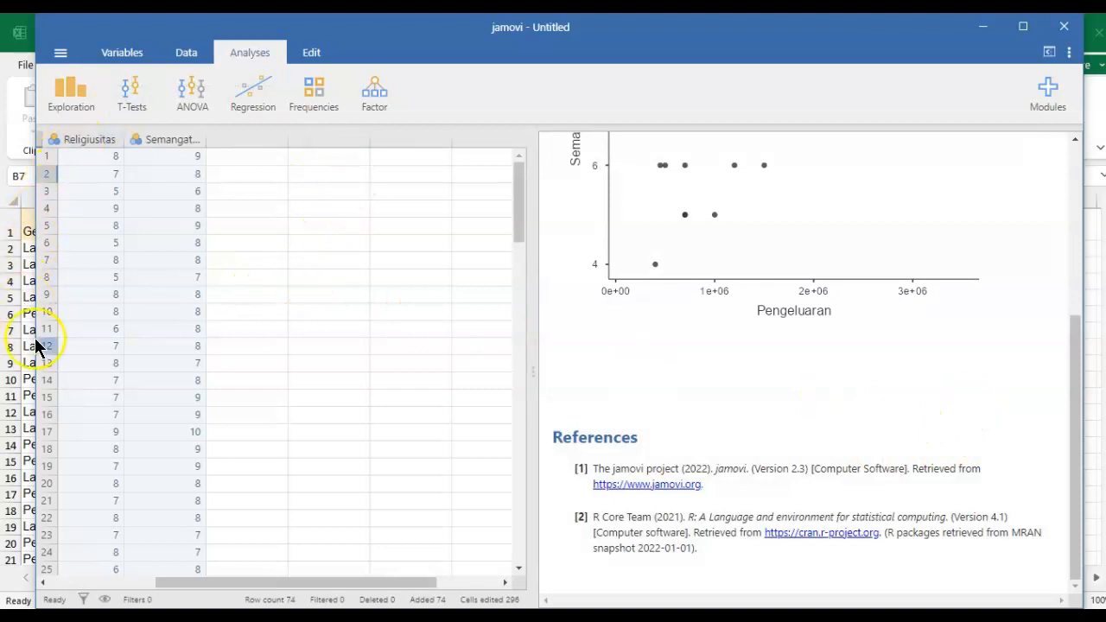
- Create a second scatterplot with Pengeluaran on the X-axis, Semangat_kuliah on the Y-axis and JK as the group
click(168, 296)
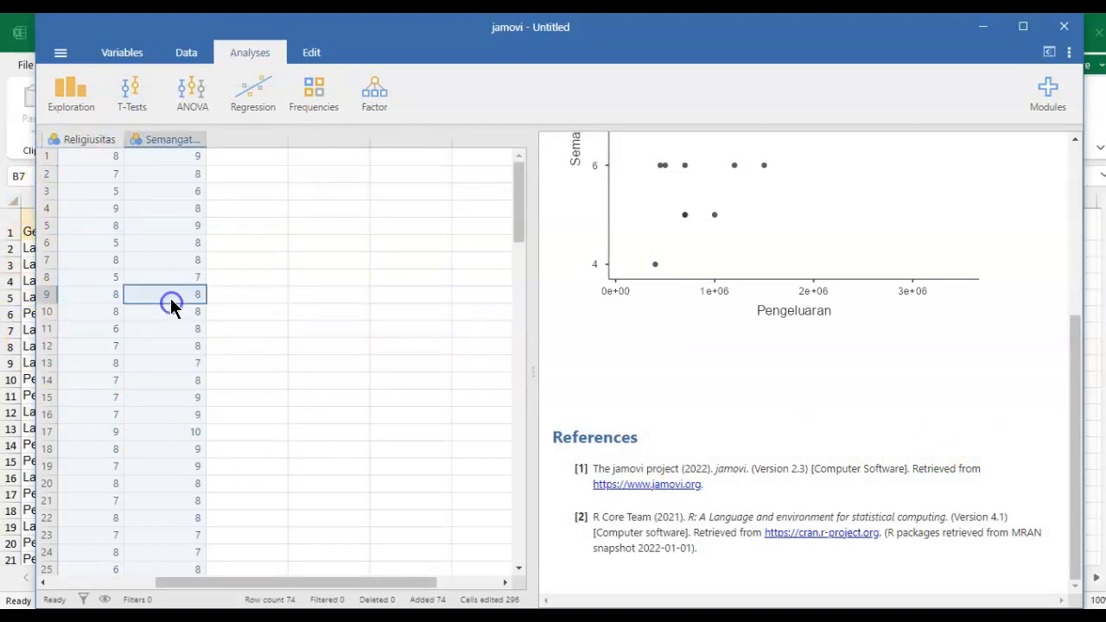
click(71, 104)
click(85, 187)
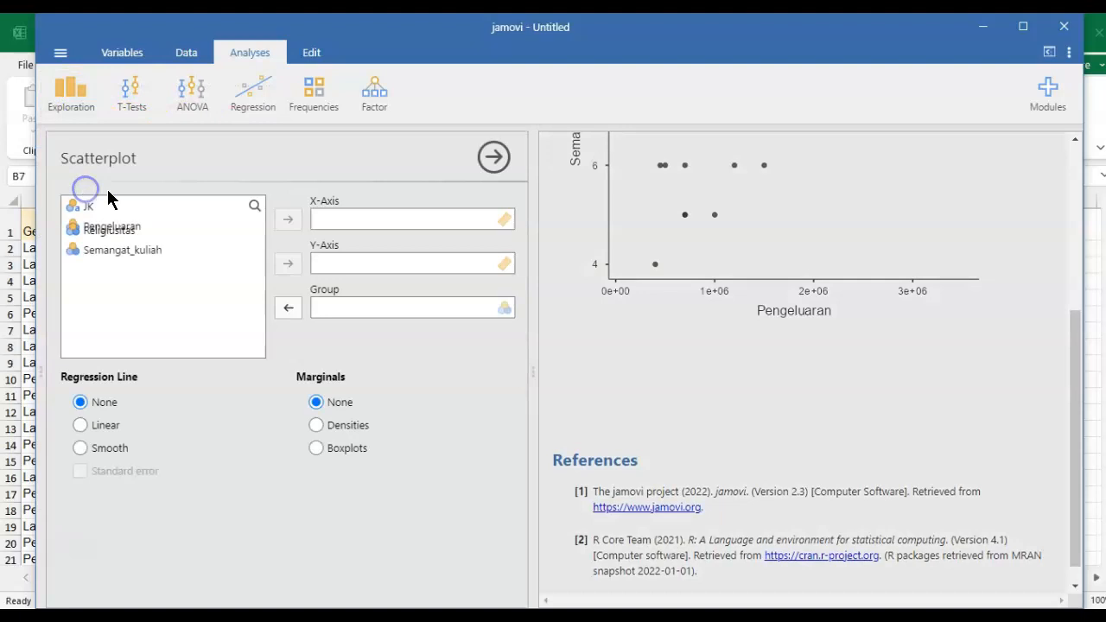
click(105, 225)
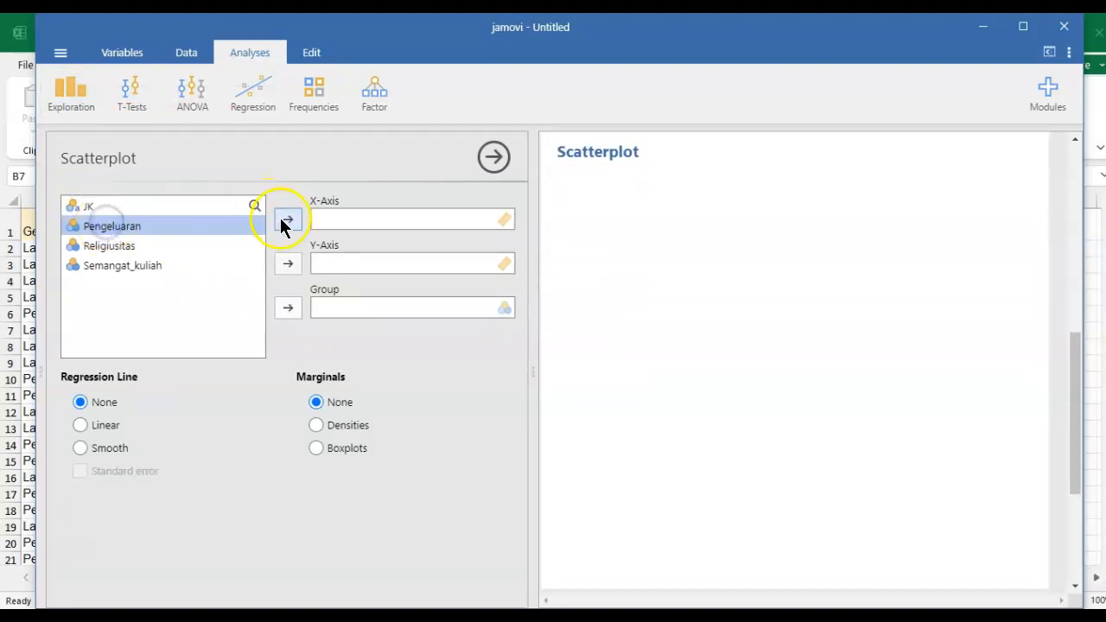
click(285, 221)
click(122, 247)
click(288, 264)
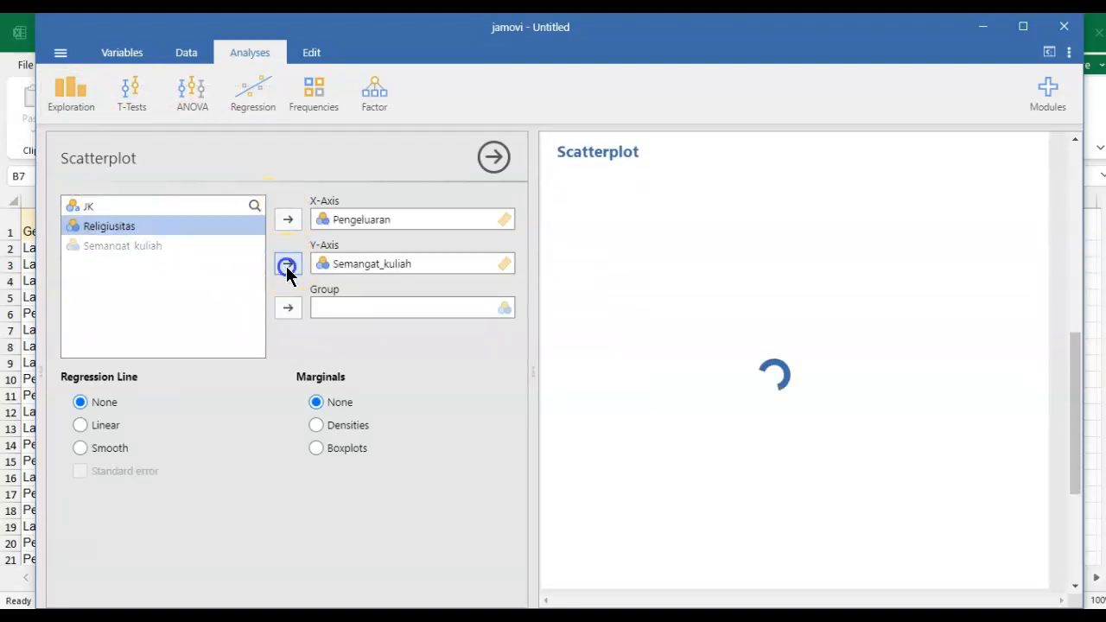
click(93, 207)
click(290, 308)
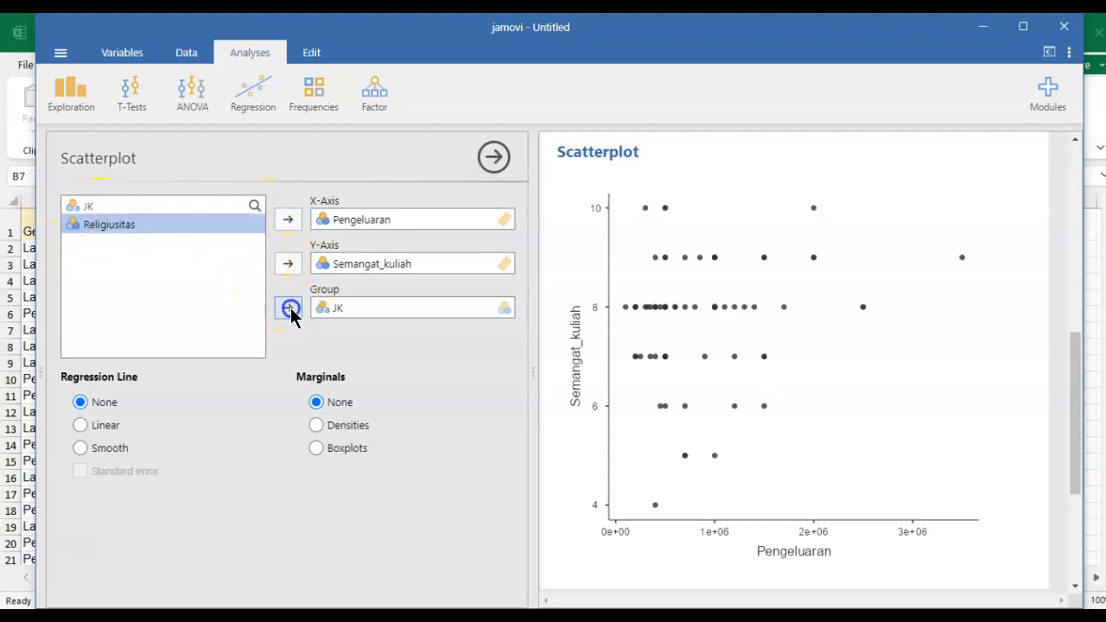
- Add linear regression lines to the scatterplot grouped by JK and close its analysis options
click(80, 426)
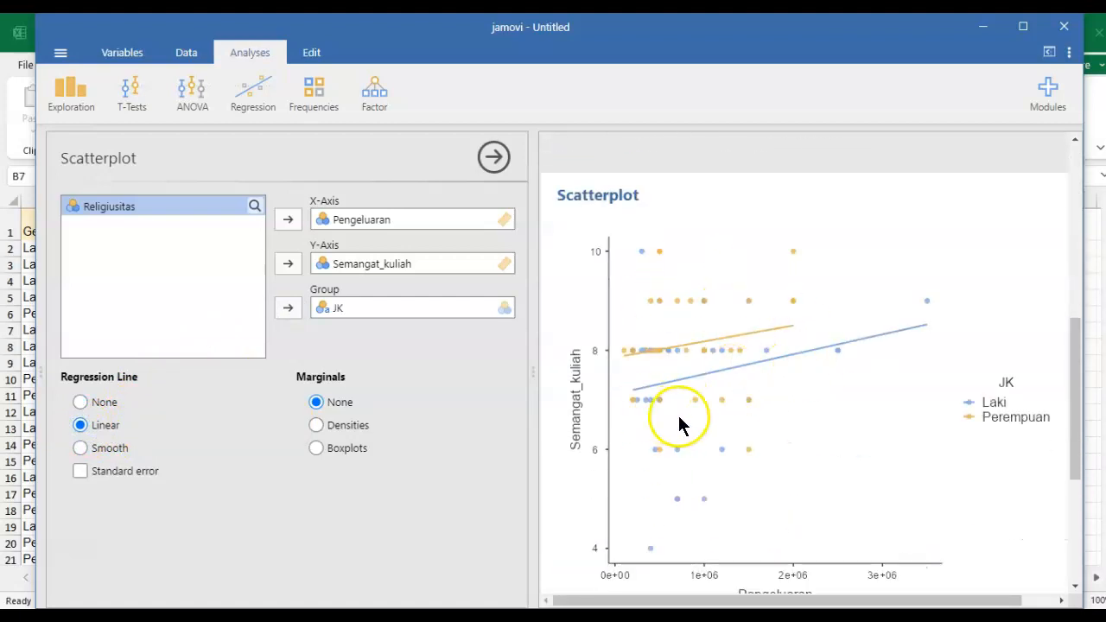
scroll(913, 465, down, 3)
click(955, 458)
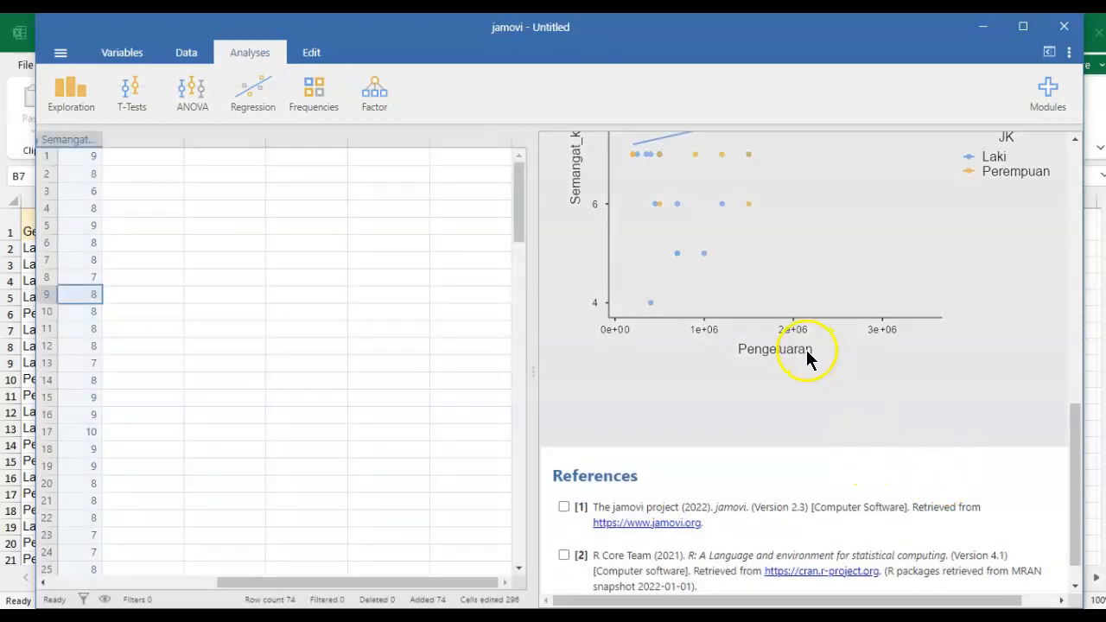
click(244, 281)
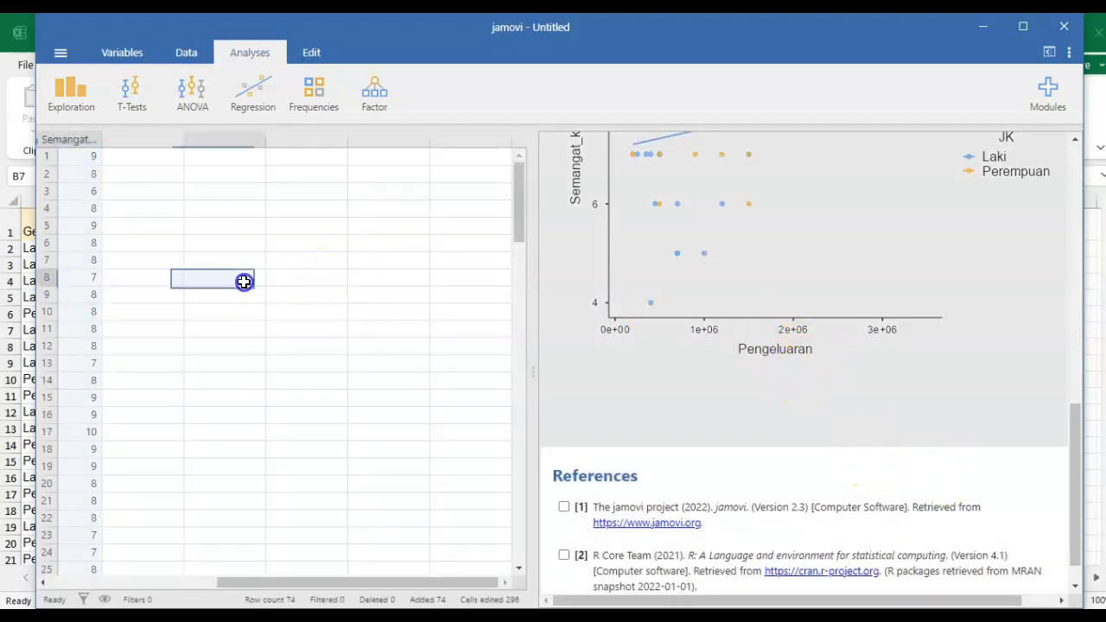
drag(354, 583, 217, 583)
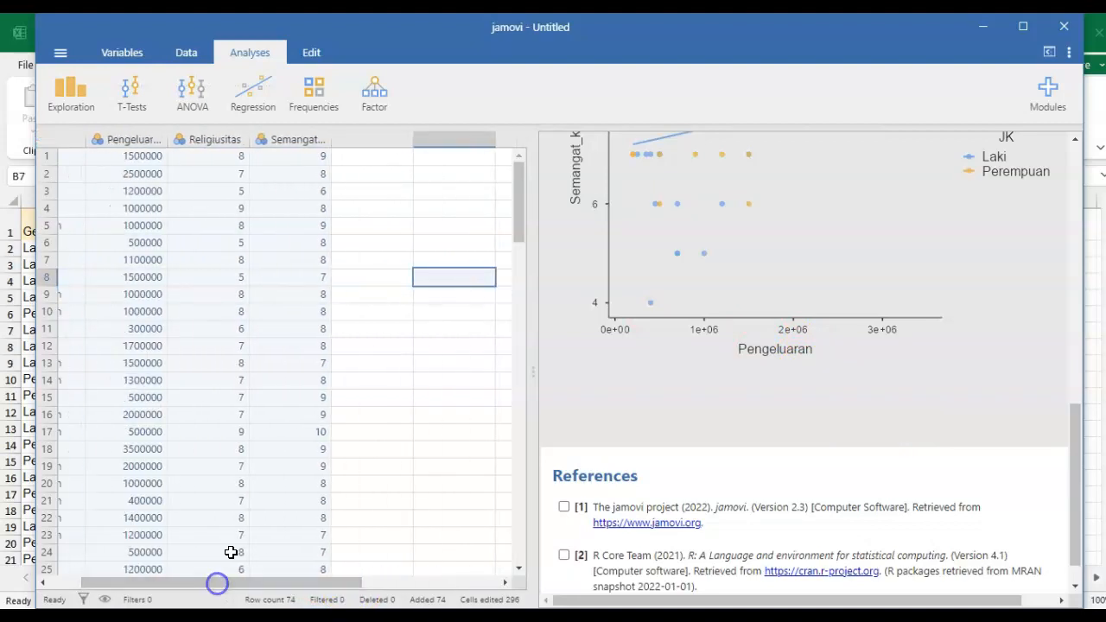
click(125, 140)
click(193, 137)
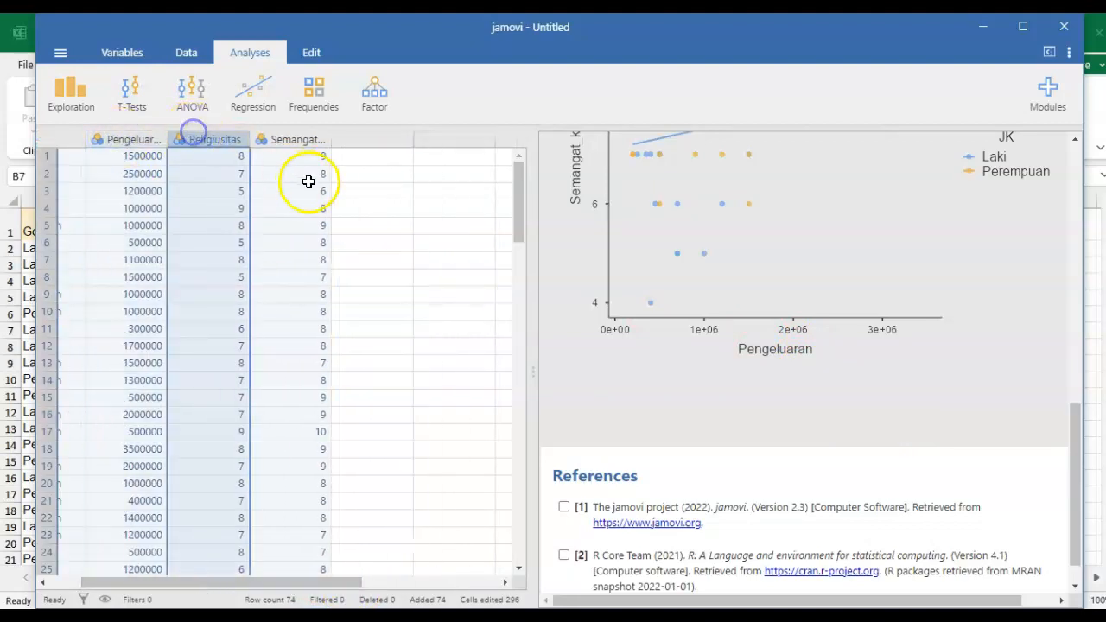
drag(308, 177, 308, 192)
- Create an ungrouped scatterplot of Religiusitas on the X-axis against Semangat_kuliah on the Y-axis with a linear regression line
click(71, 92)
click(71, 190)
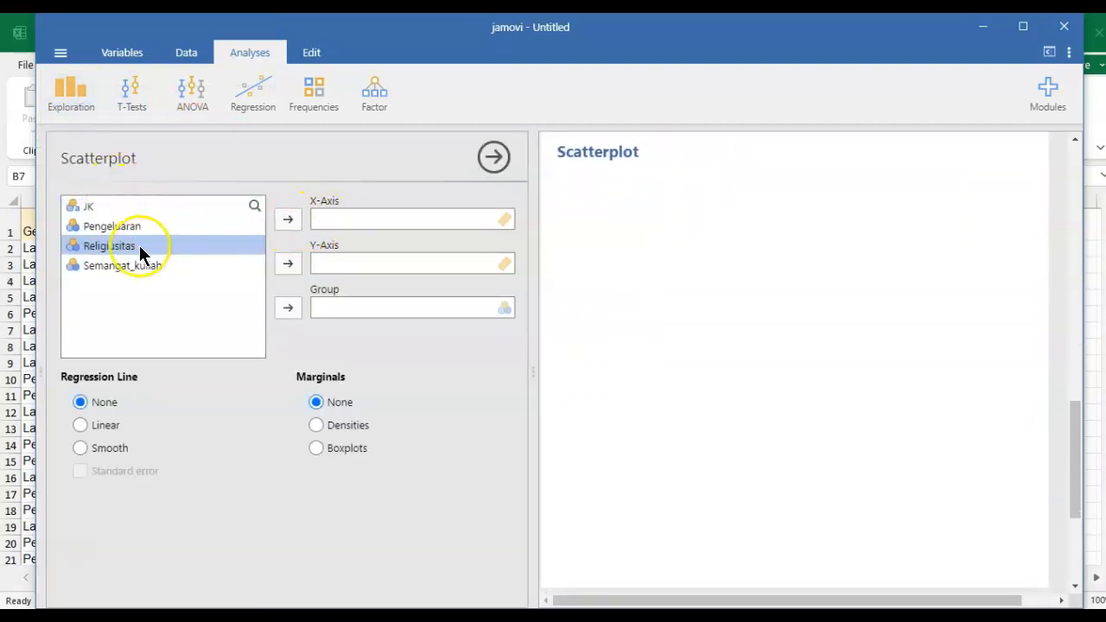
click(288, 221)
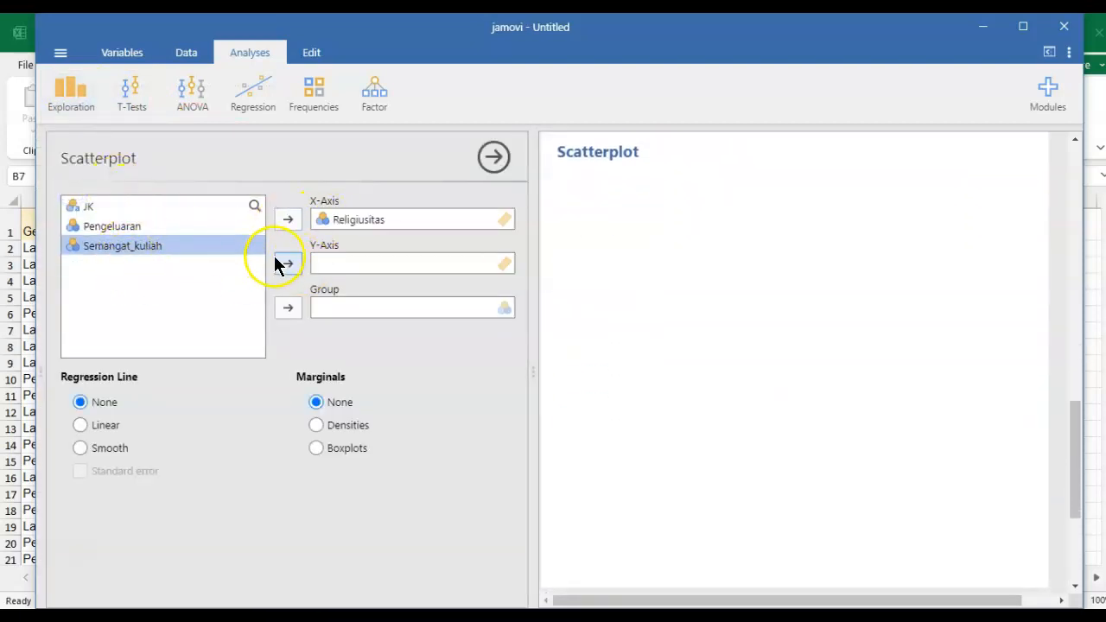
click(288, 264)
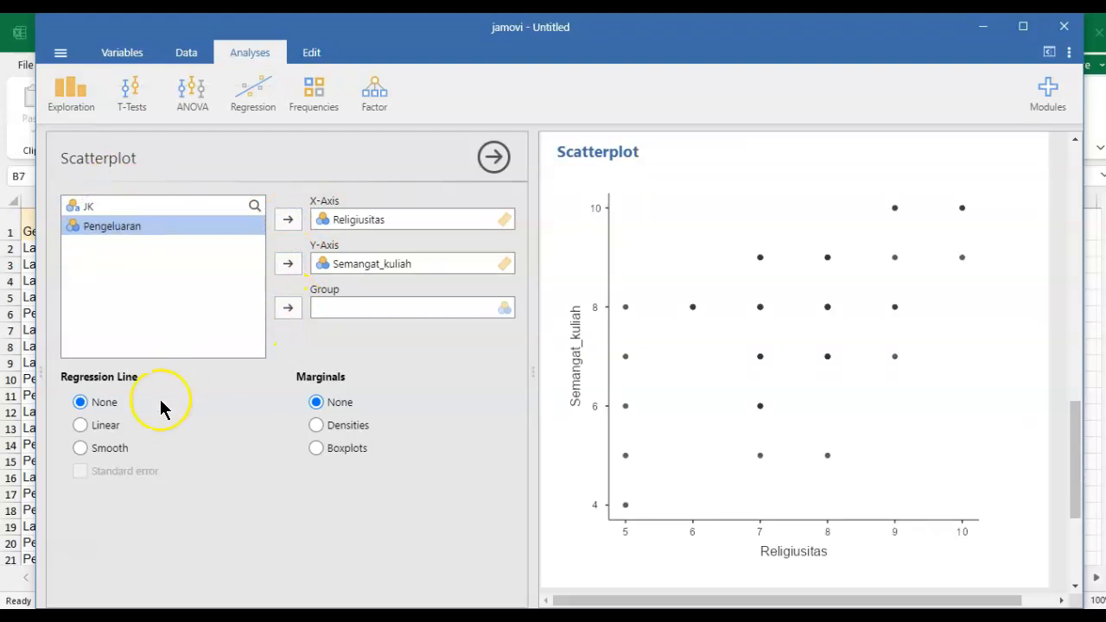
click(80, 425)
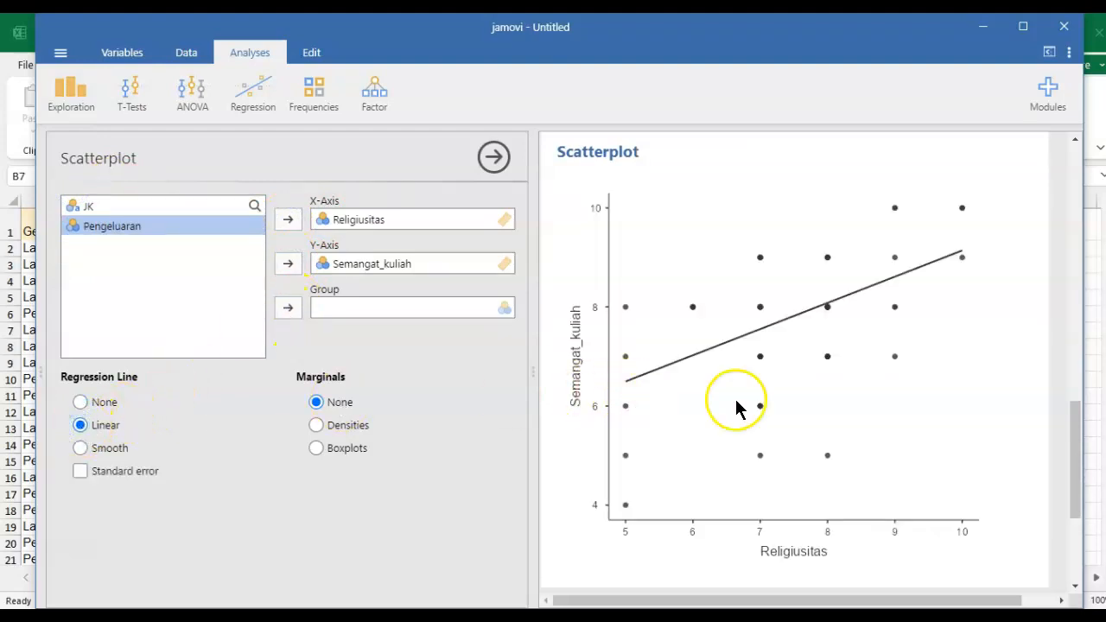
scroll(874, 449, down, 5)
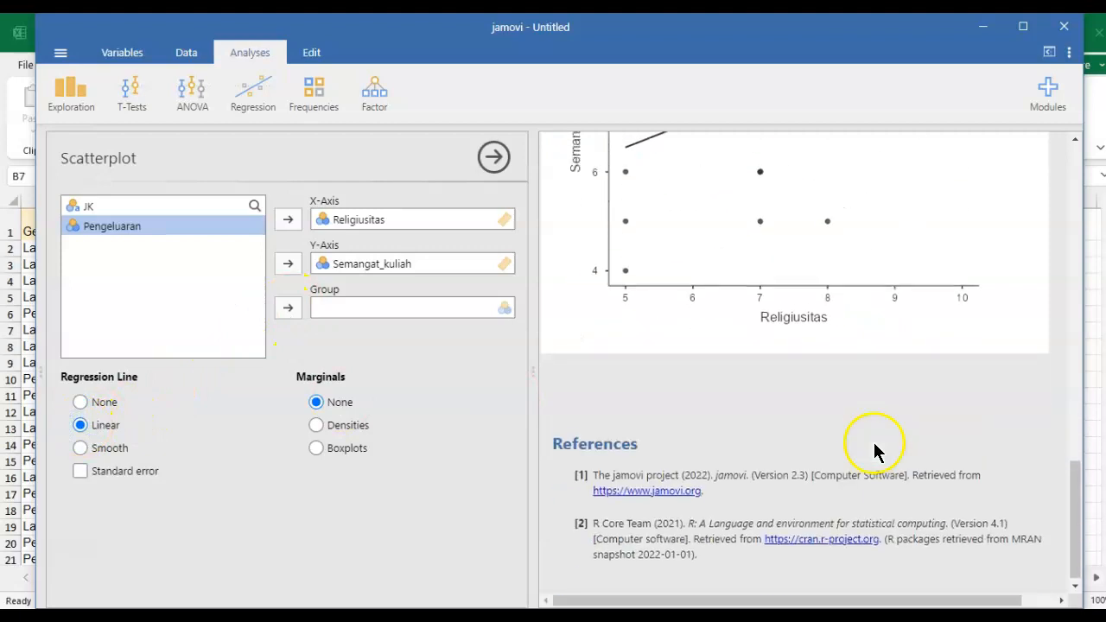
click(911, 429)
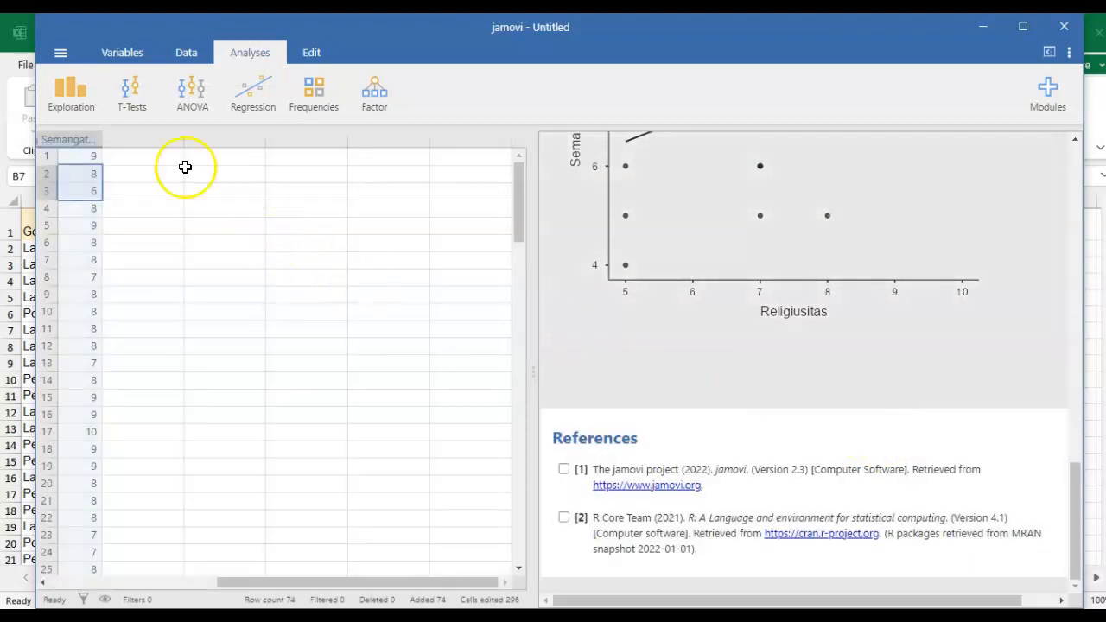
- Create a scatterplot of Religiusitas on the X-axis against Semangat_kuliah on the Y-axis, grouped by JK, with linear regression lines
click(73, 112)
click(81, 185)
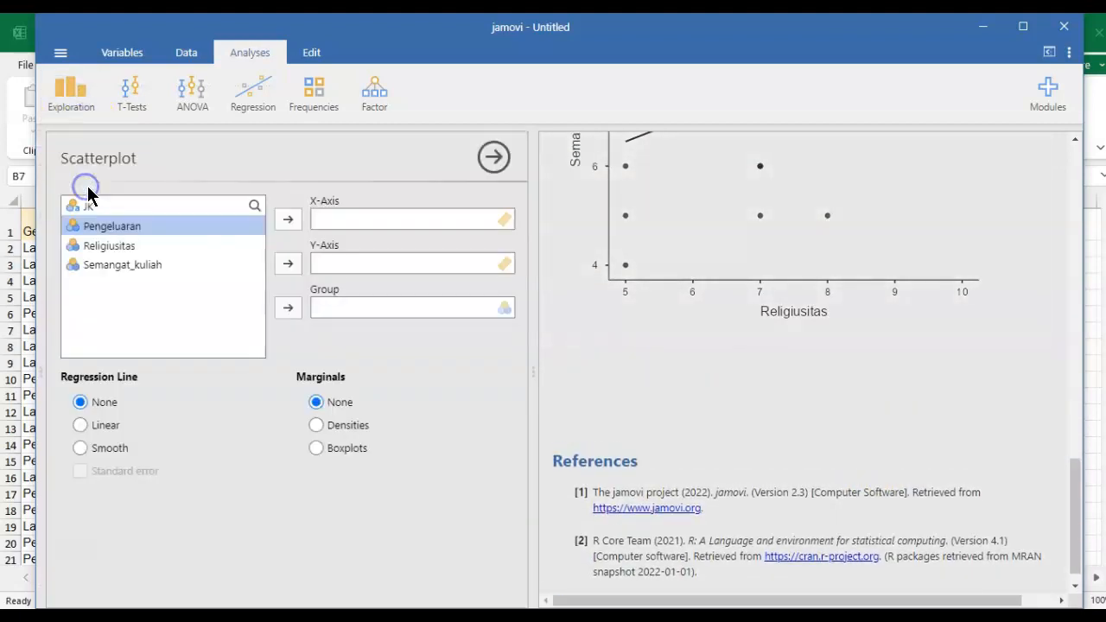
click(131, 251)
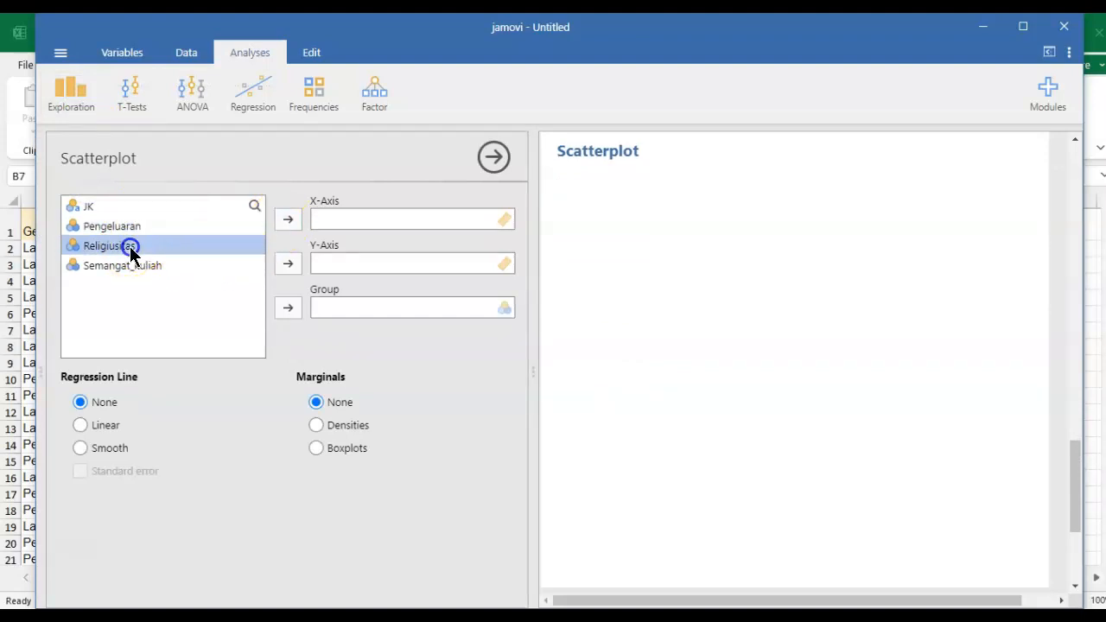
click(285, 219)
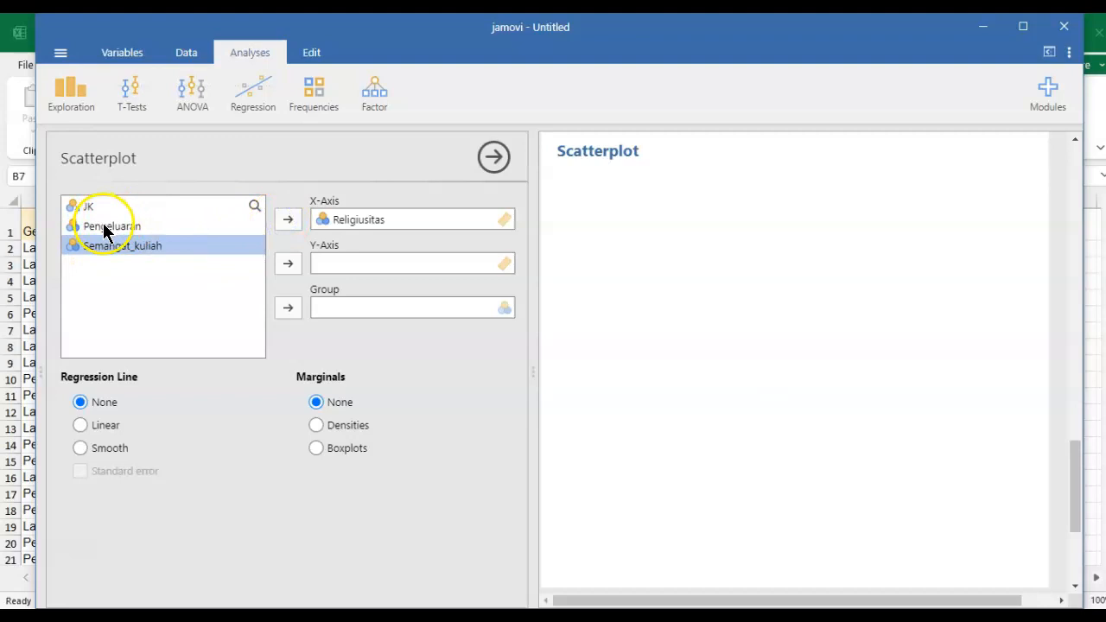
click(116, 245)
click(286, 264)
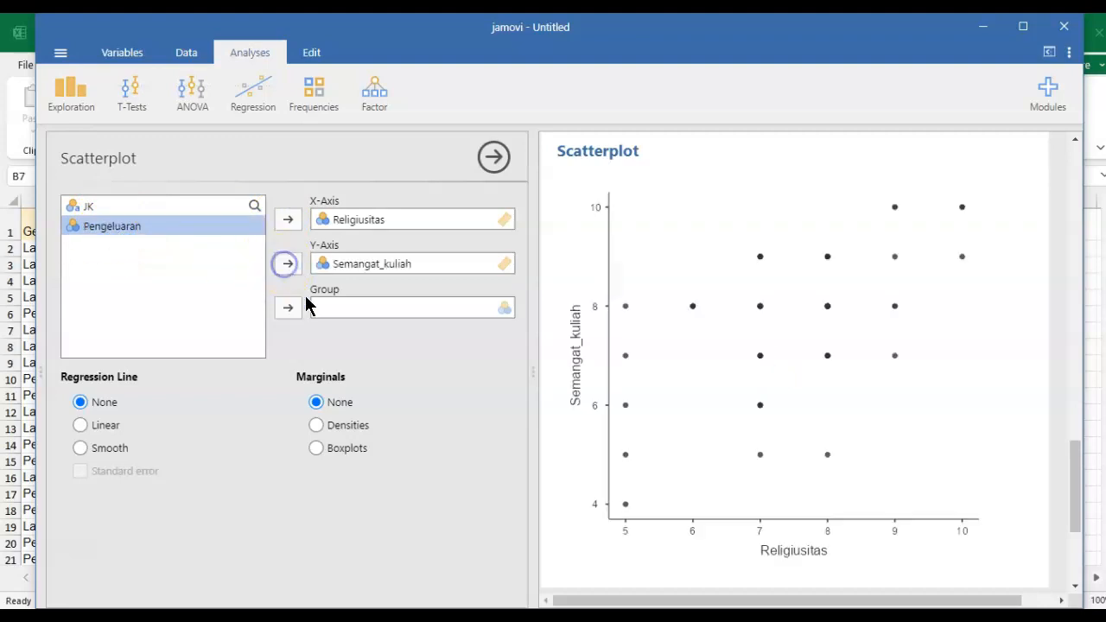
click(78, 209)
click(287, 308)
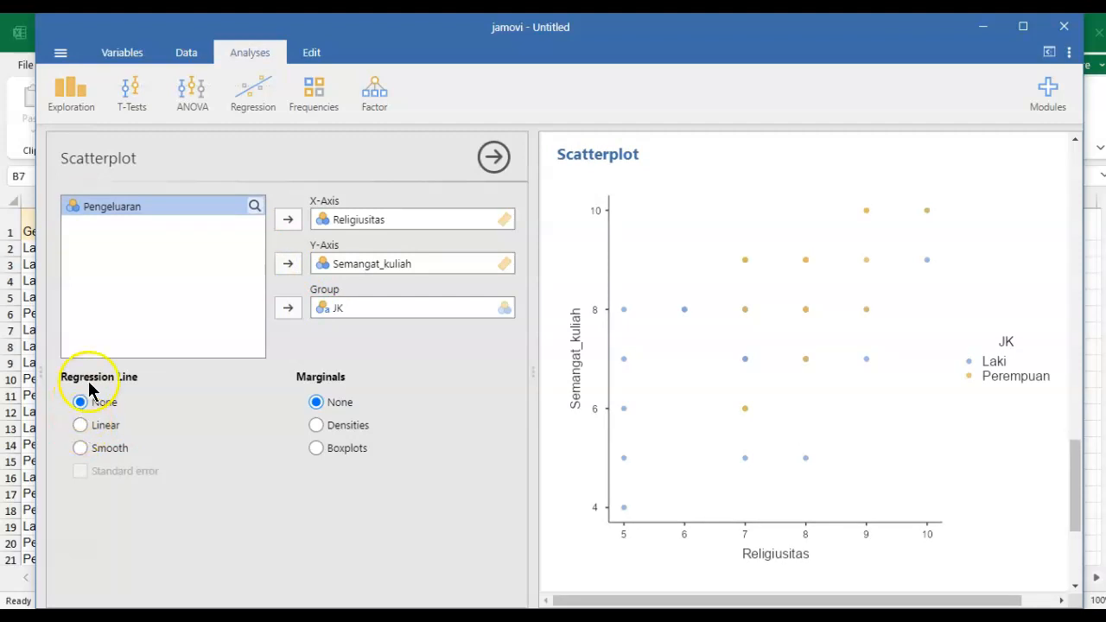
click(81, 425)
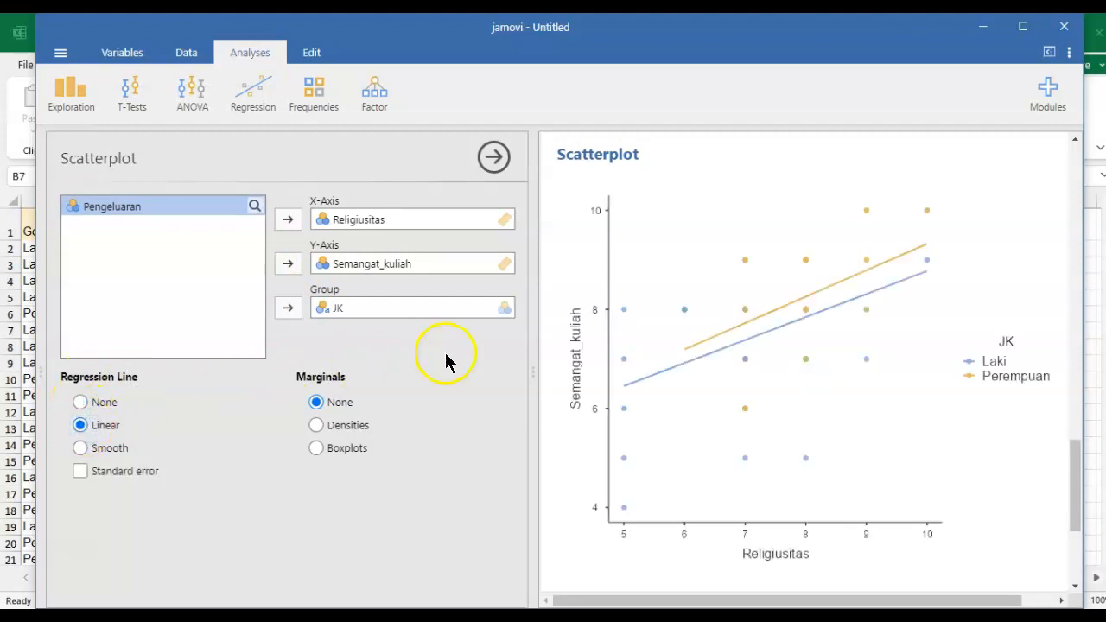
- Compare the JK-grouped scatterplots of Pengeluaran and Religiusitas in the results, and close the analysis options
scroll(740, 417, up, 9)
scroll(741, 417, down, 5)
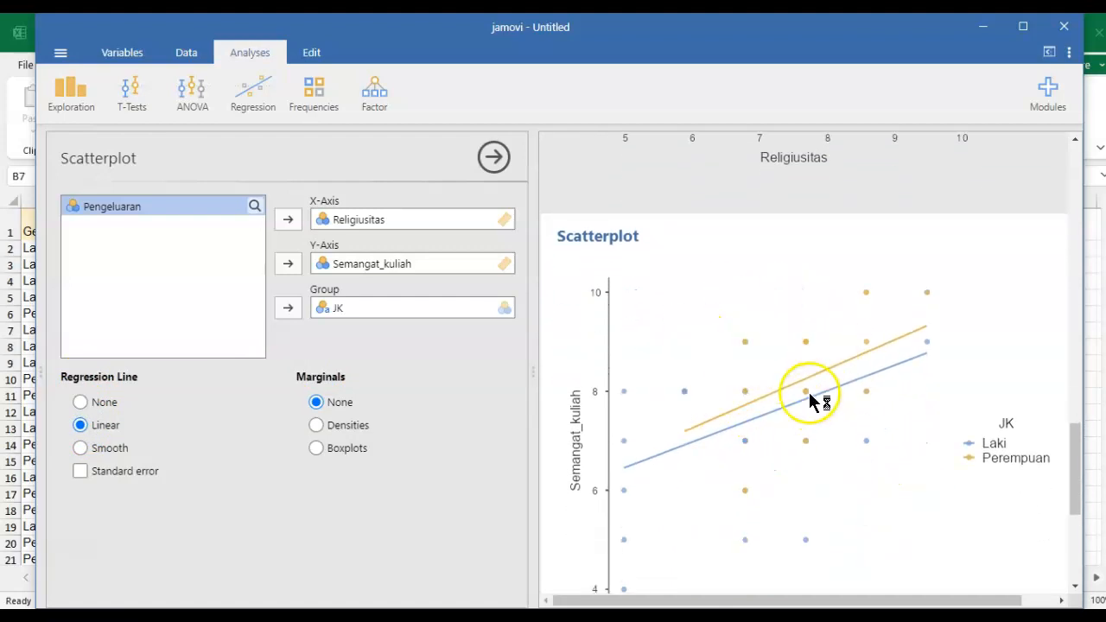
scroll(809, 393, down, 1)
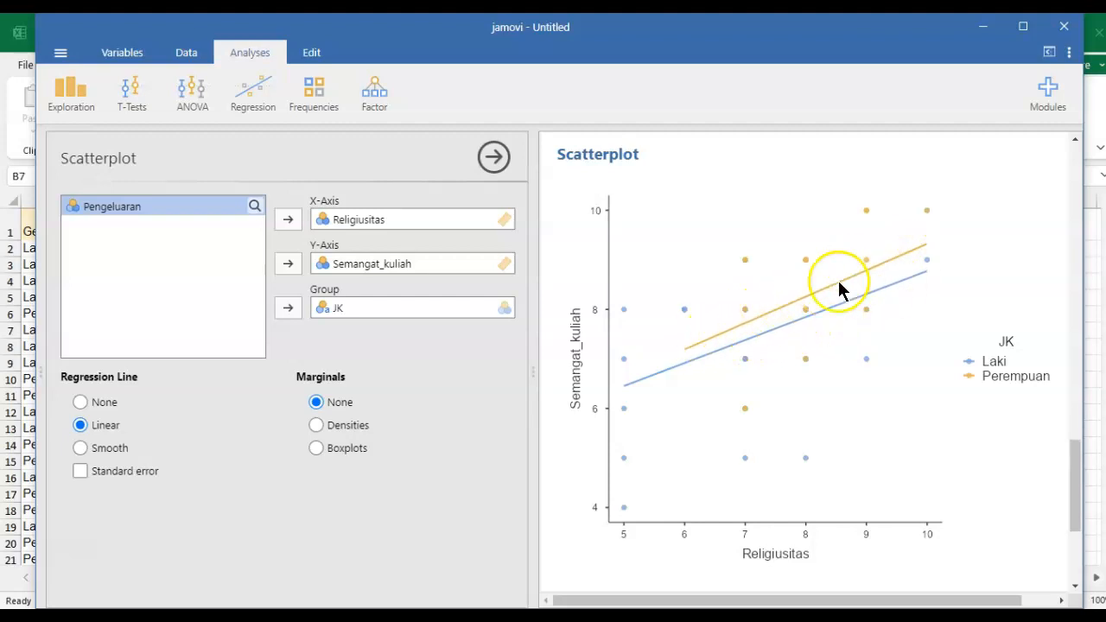
scroll(769, 342, up, 10)
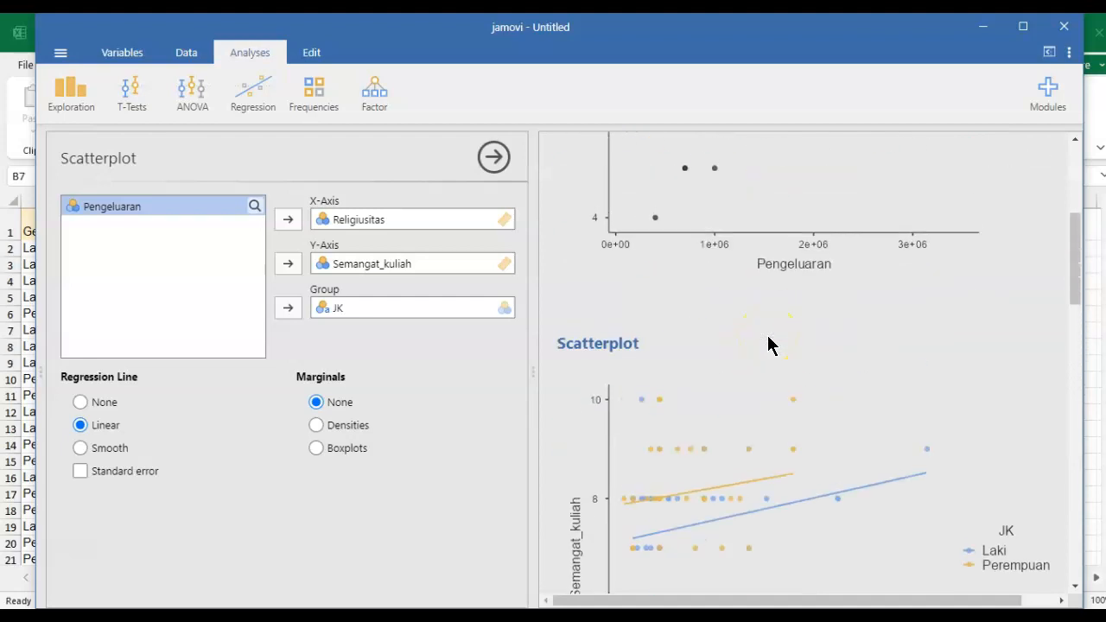
scroll(769, 341, down, 3)
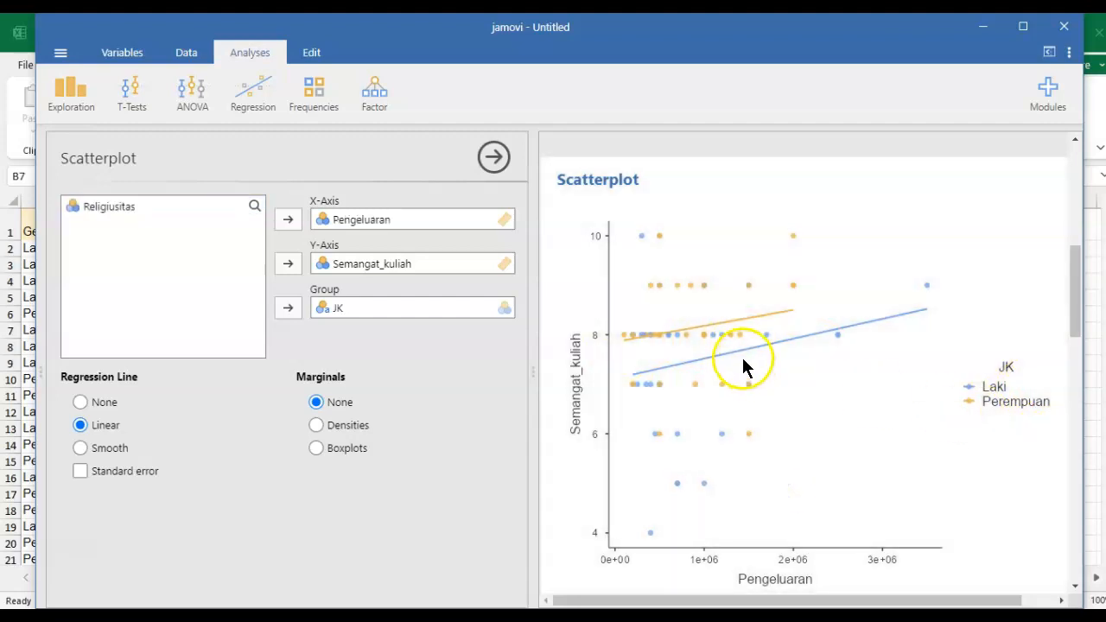
scroll(741, 355, down, 5)
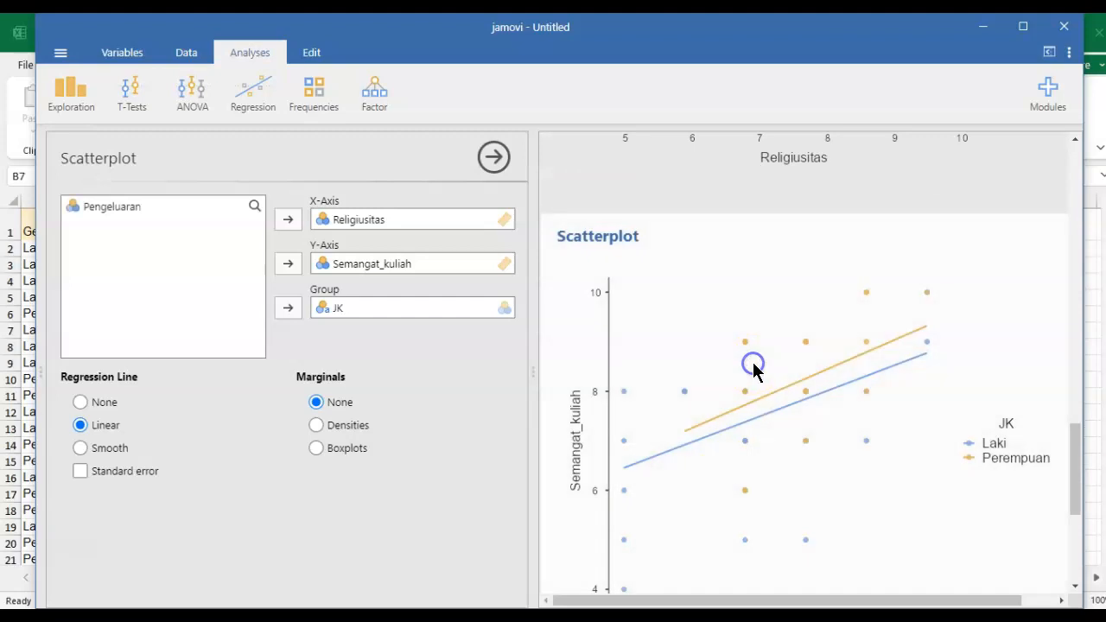
scroll(757, 363, down, 4)
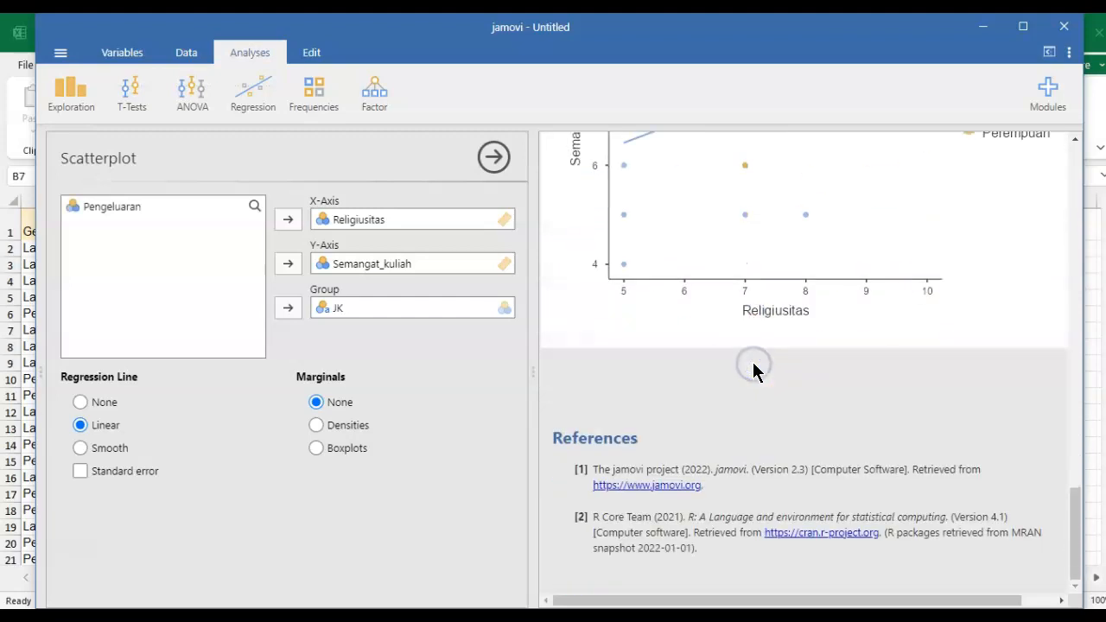
click(786, 385)
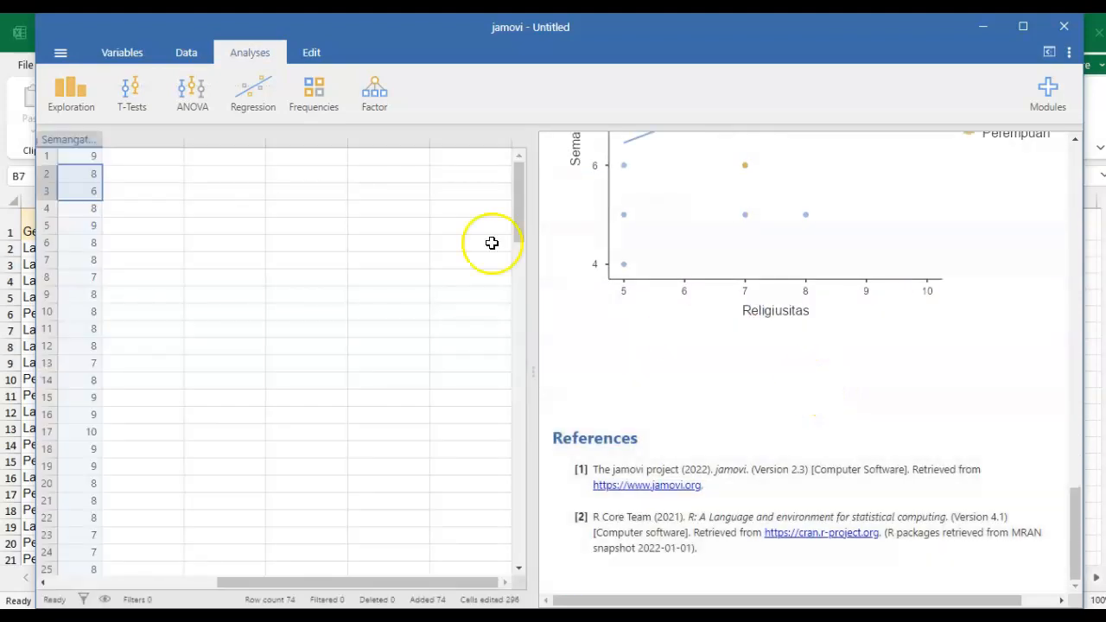
- Create a Descriptives analysis of Pengeluaran, Religiusitas and Semangat_kuliah without a split variable
click(85, 100)
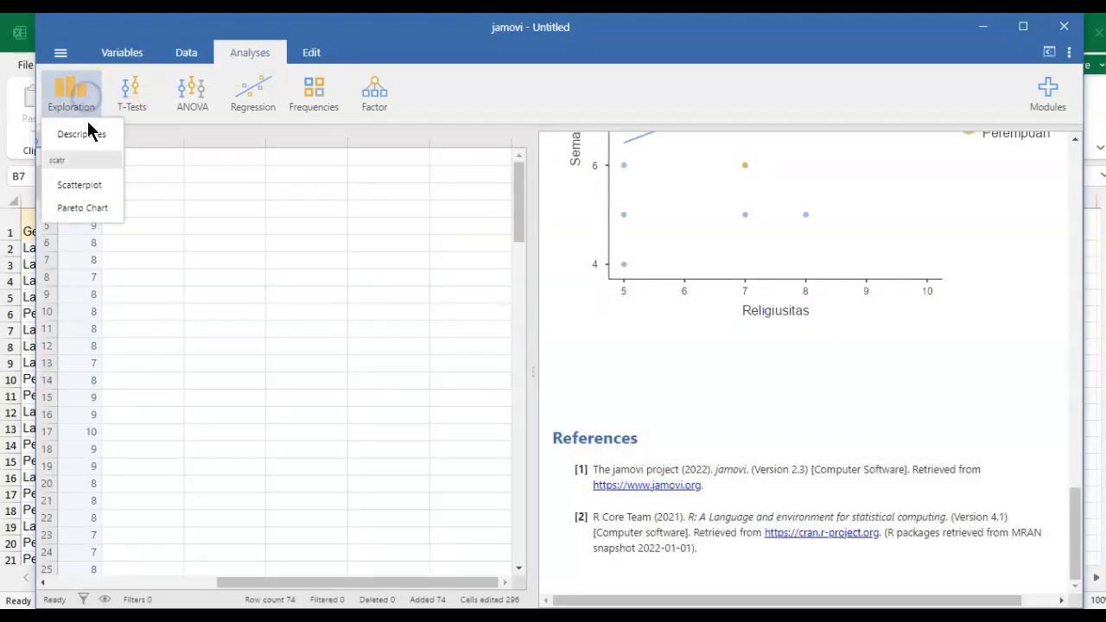
click(89, 135)
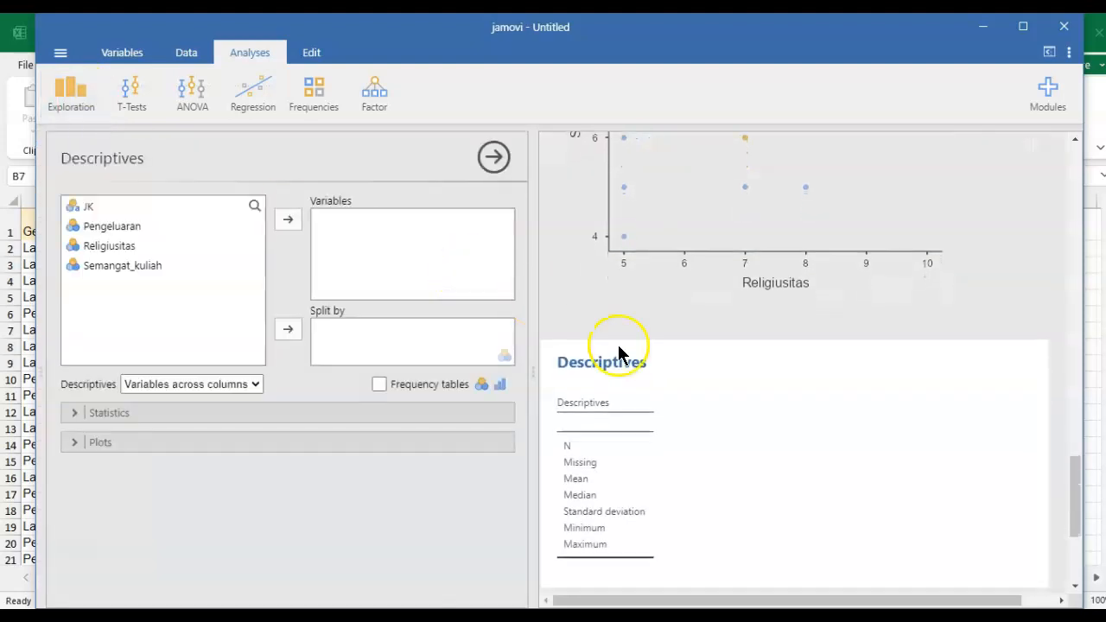
click(113, 230)
shift+click(116, 246)
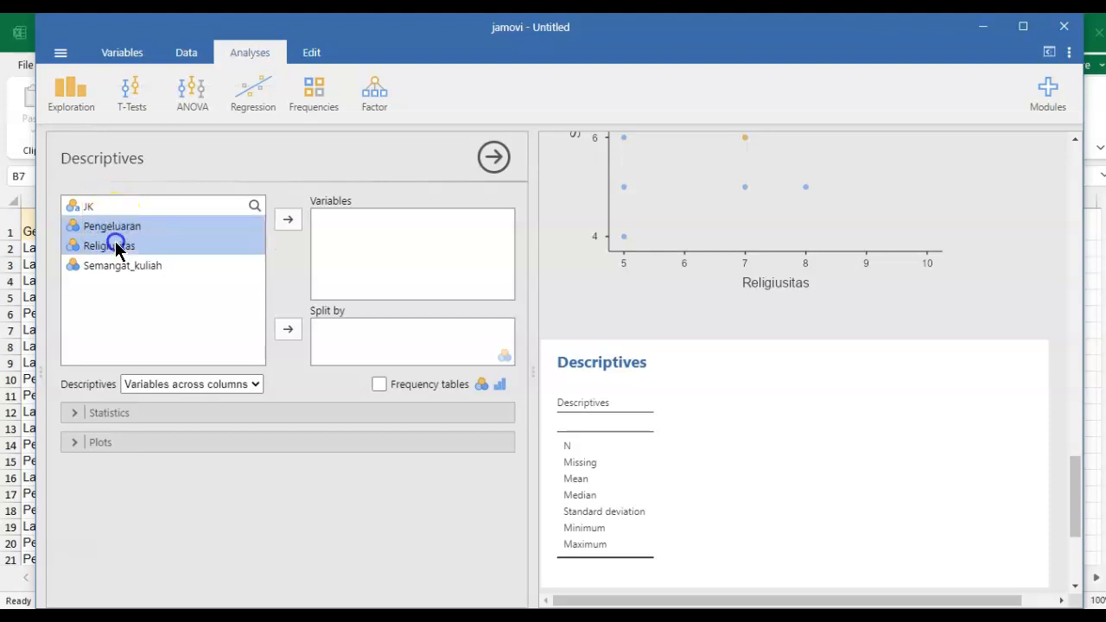
shift+click(124, 267)
click(288, 222)
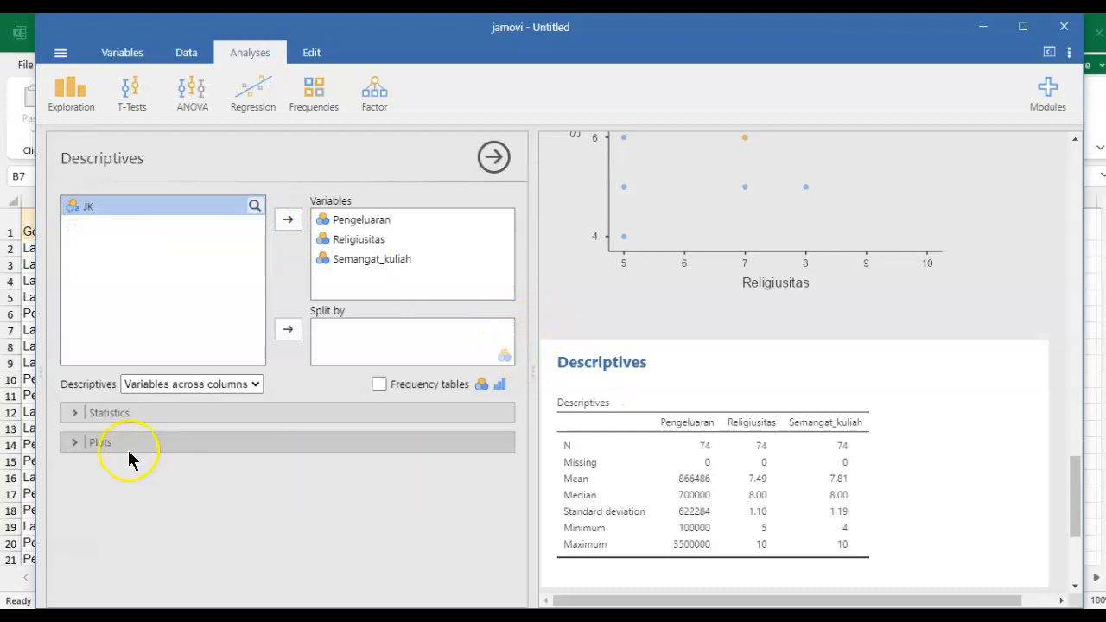
scroll(714, 352, down, 3)
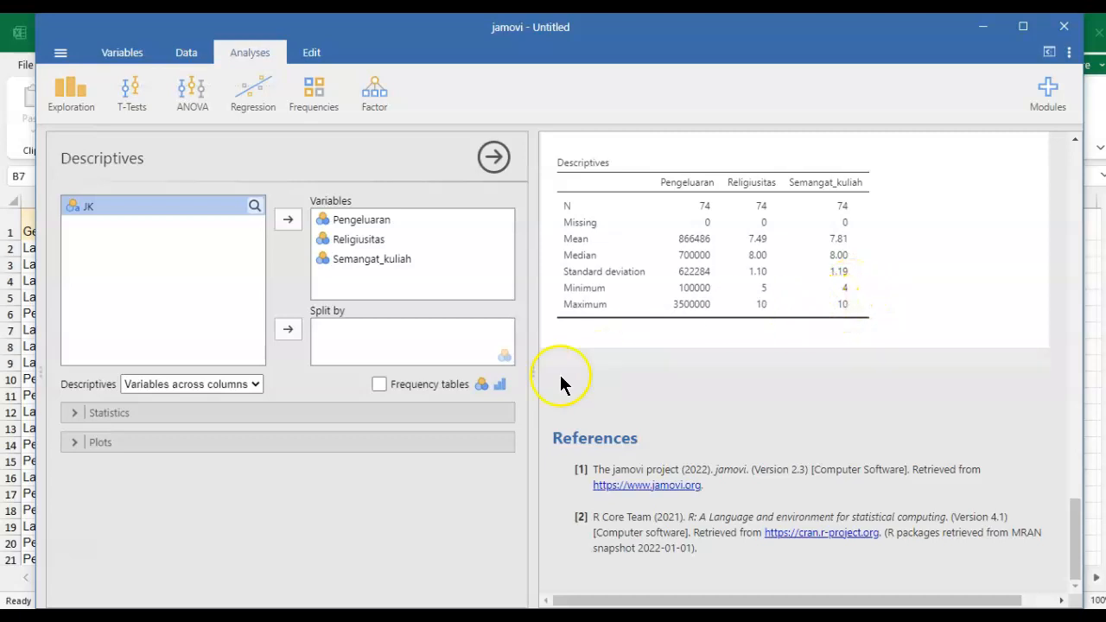
- Exclude the standard deviation from the descriptive statistics and include it again
click(75, 414)
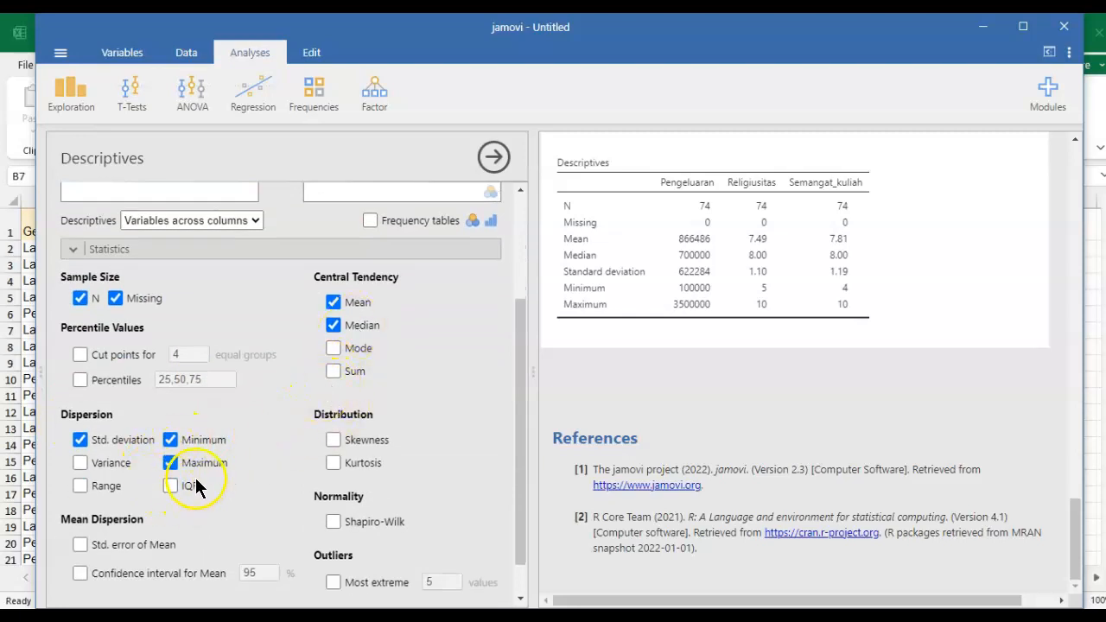
scroll(195, 478, down, 1)
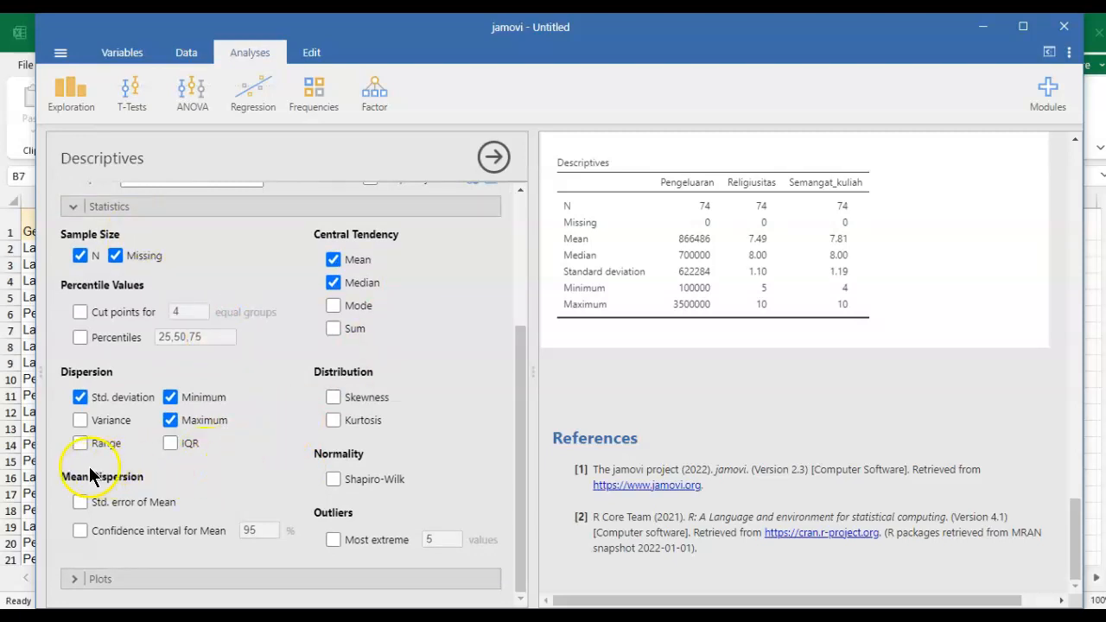
click(80, 398)
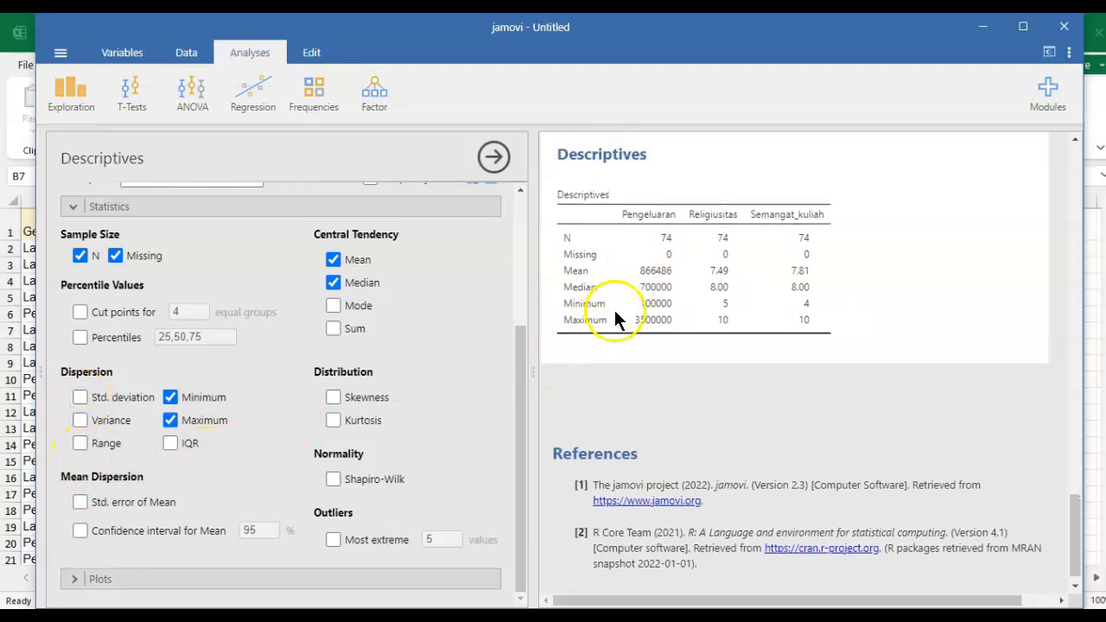
click(80, 396)
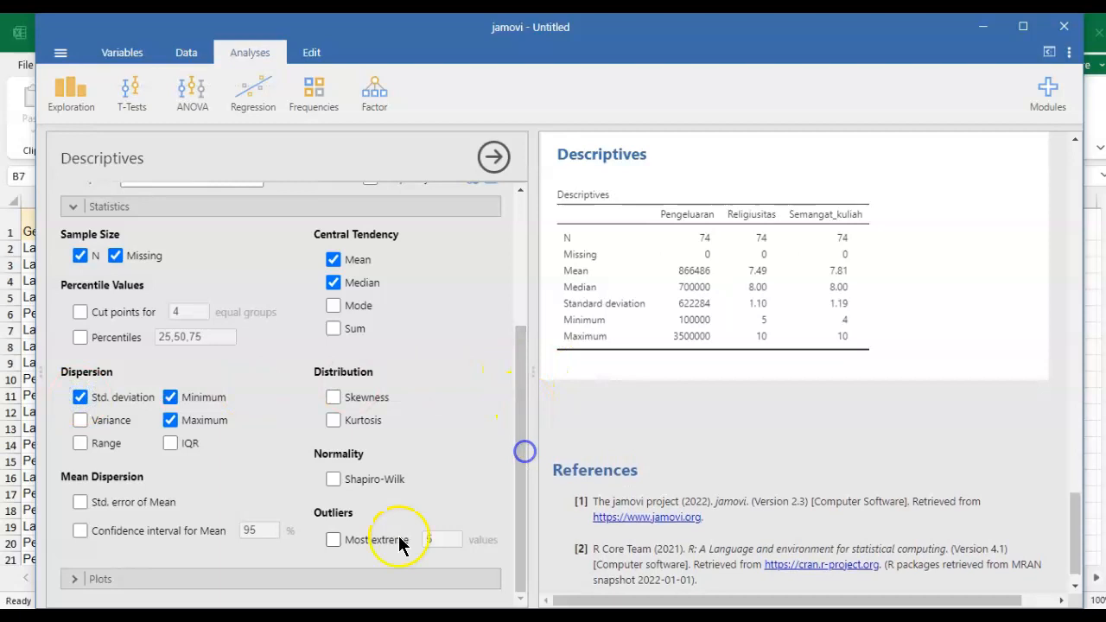
- Add box plots with labelled outliers for the three variables, review each plot and close the Descriptives options
click(75, 579)
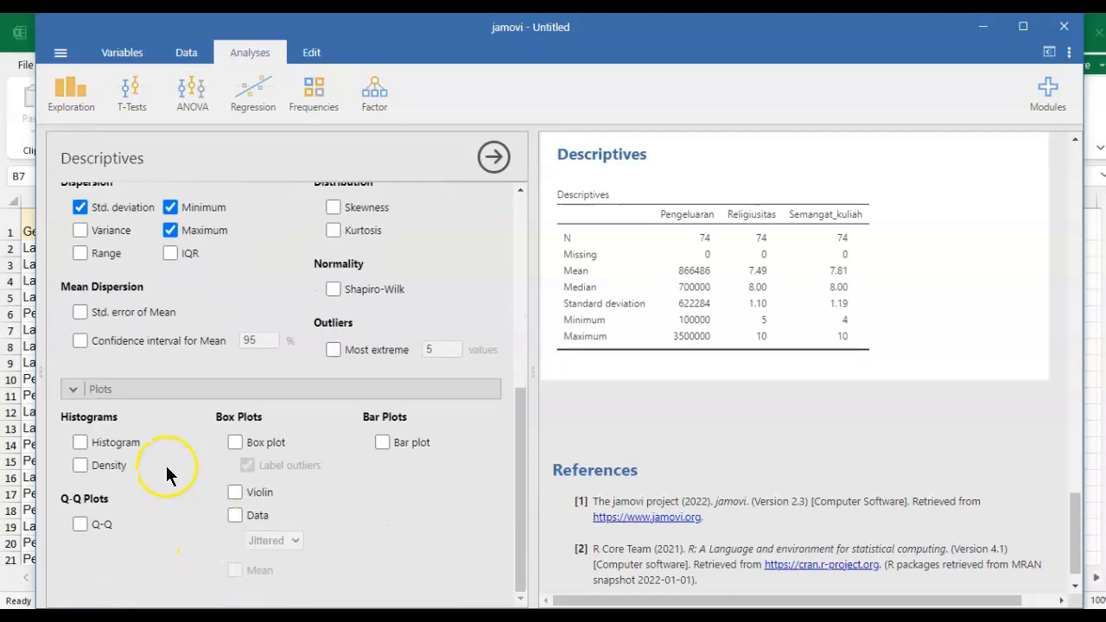
click(236, 443)
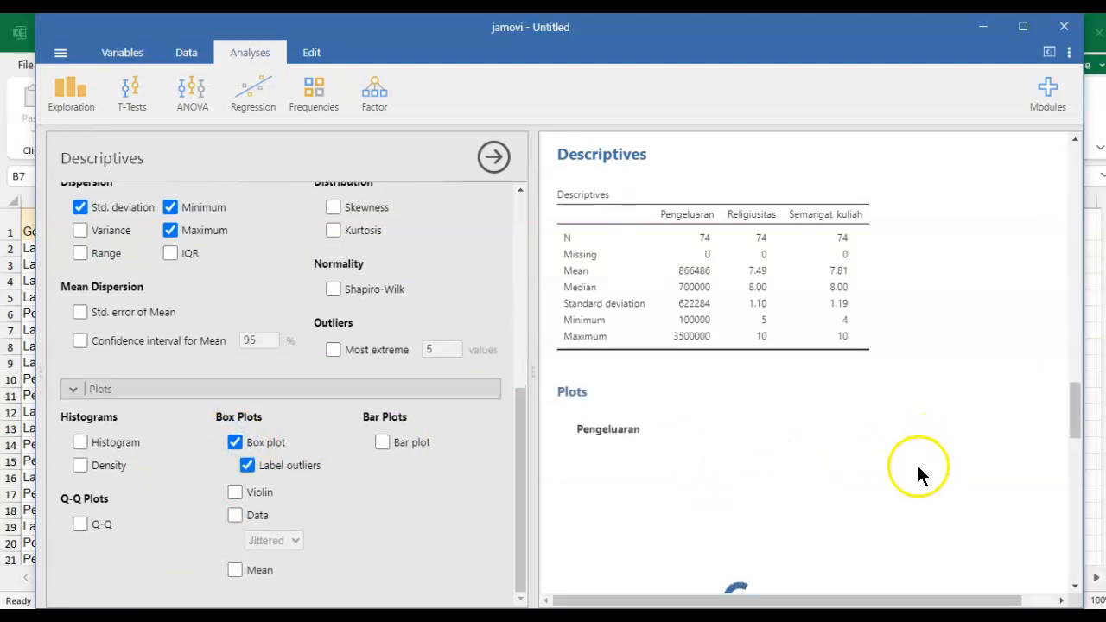
scroll(916, 460, down, 2)
scroll(850, 417, down, 1)
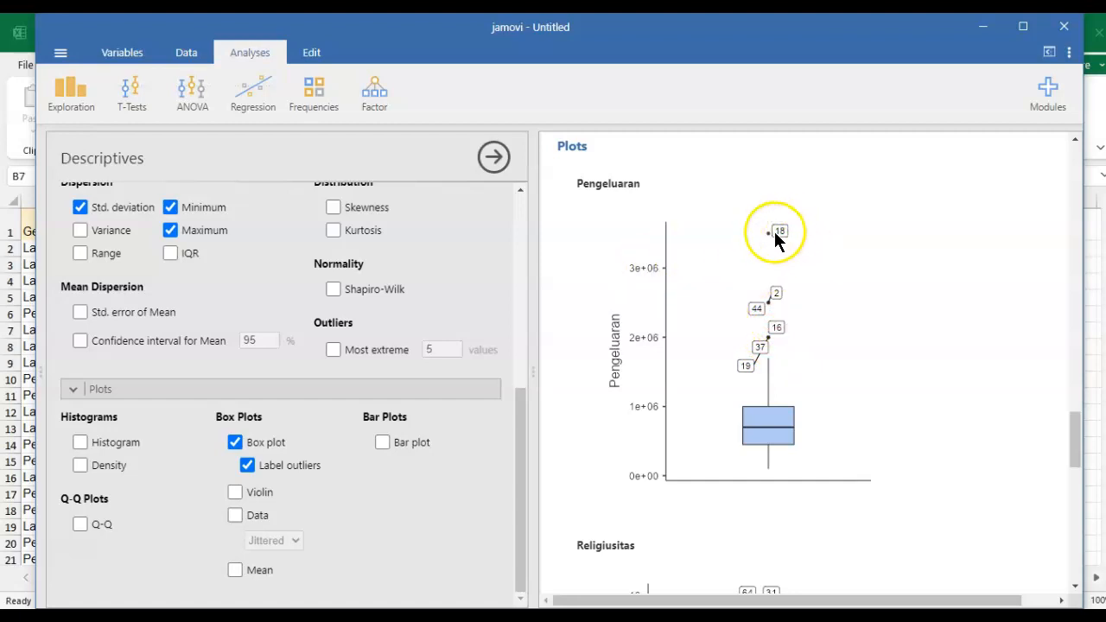
scroll(784, 458, down, 4)
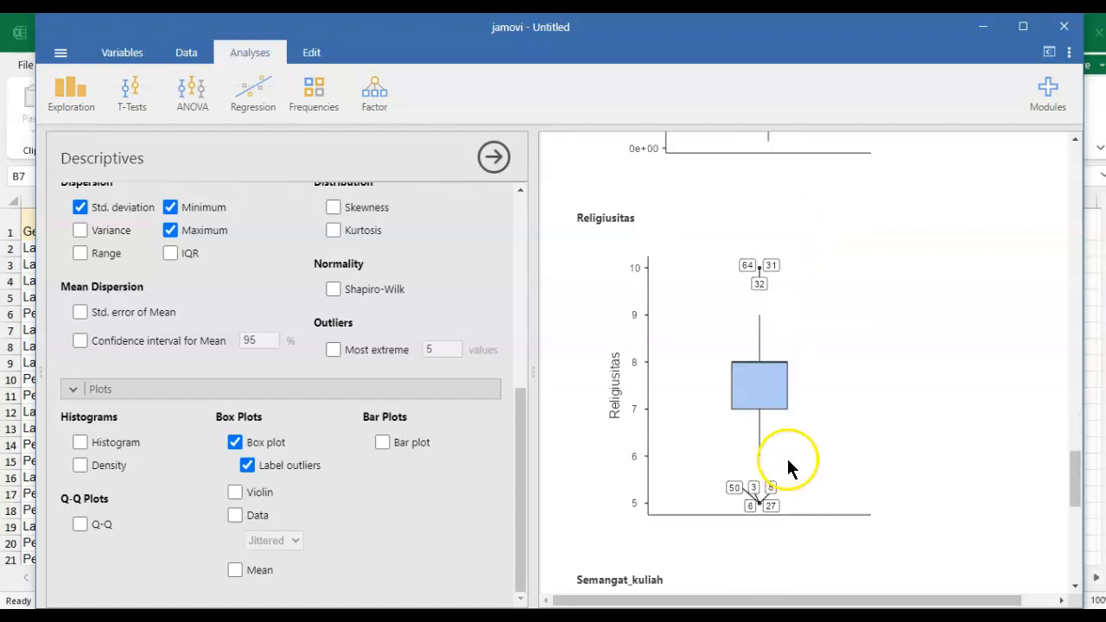
scroll(791, 458, down, 7)
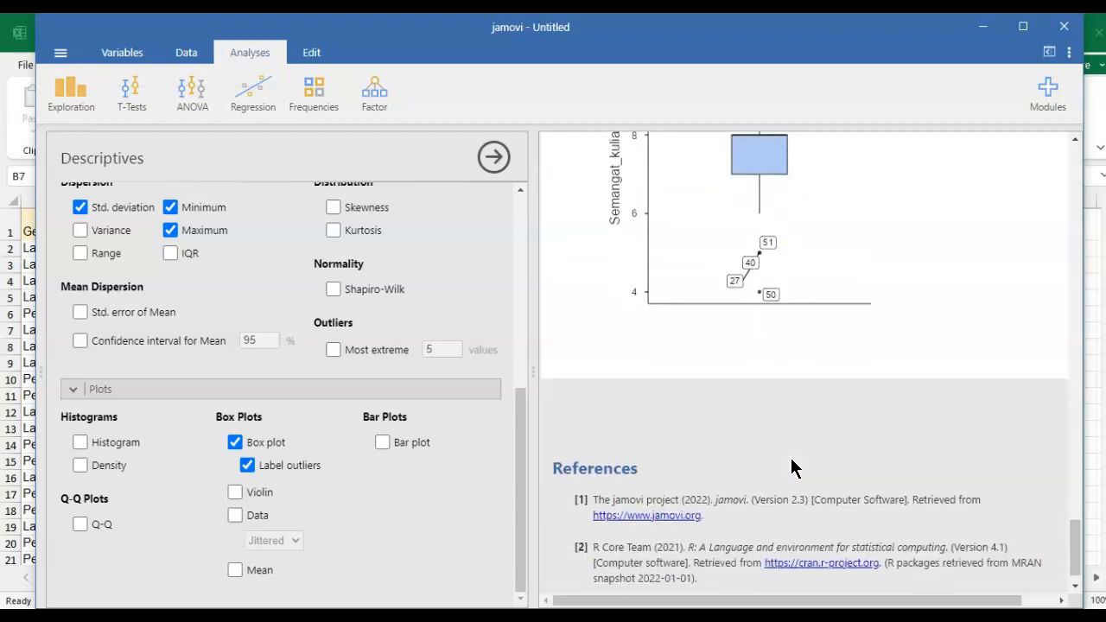
click(771, 415)
- Create a second Descriptives analysis of Semangat_kuliah split by JK
click(81, 95)
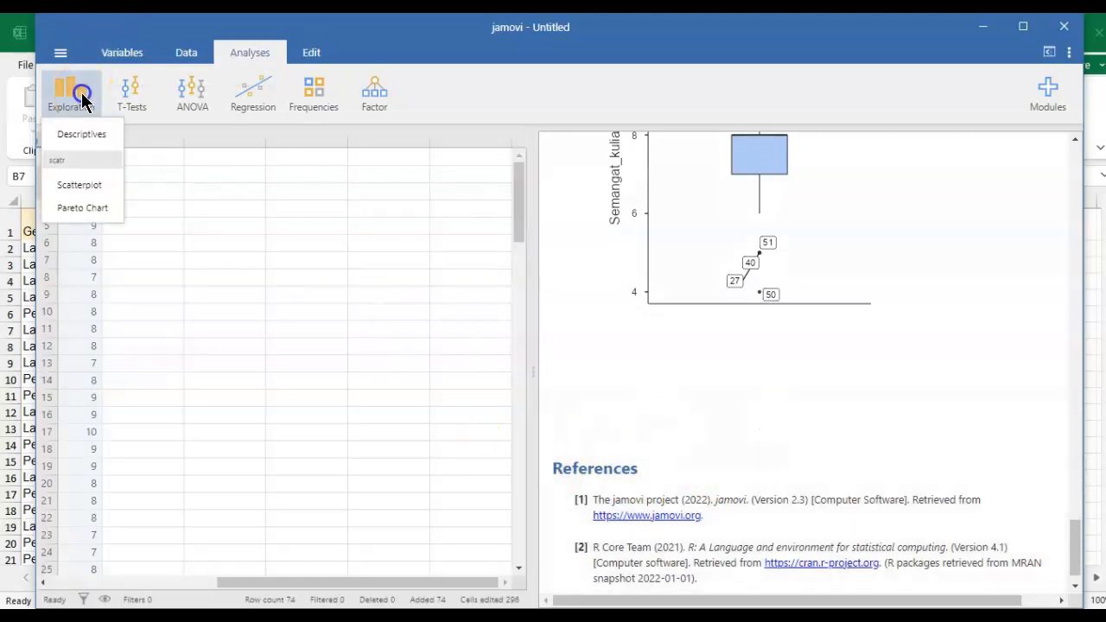
click(81, 136)
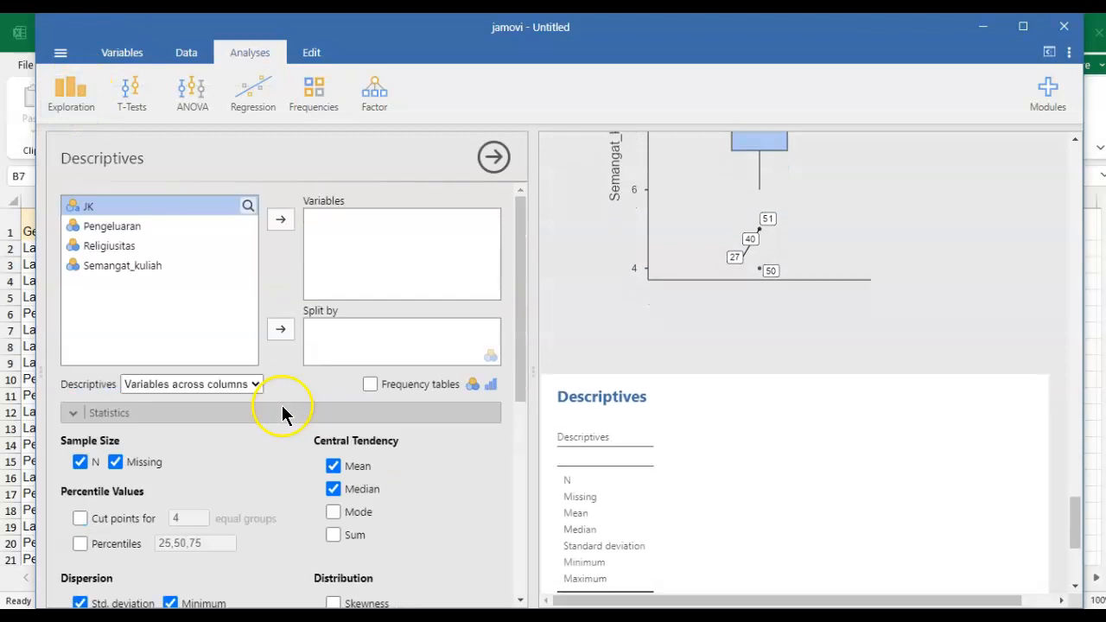
click(122, 266)
click(280, 219)
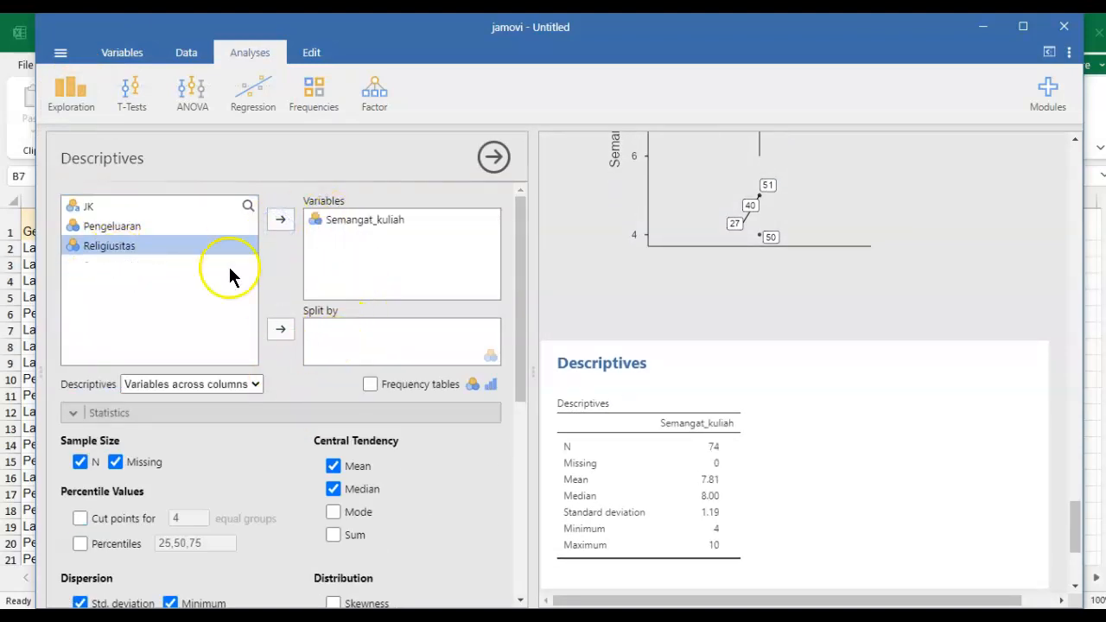
click(105, 206)
click(281, 330)
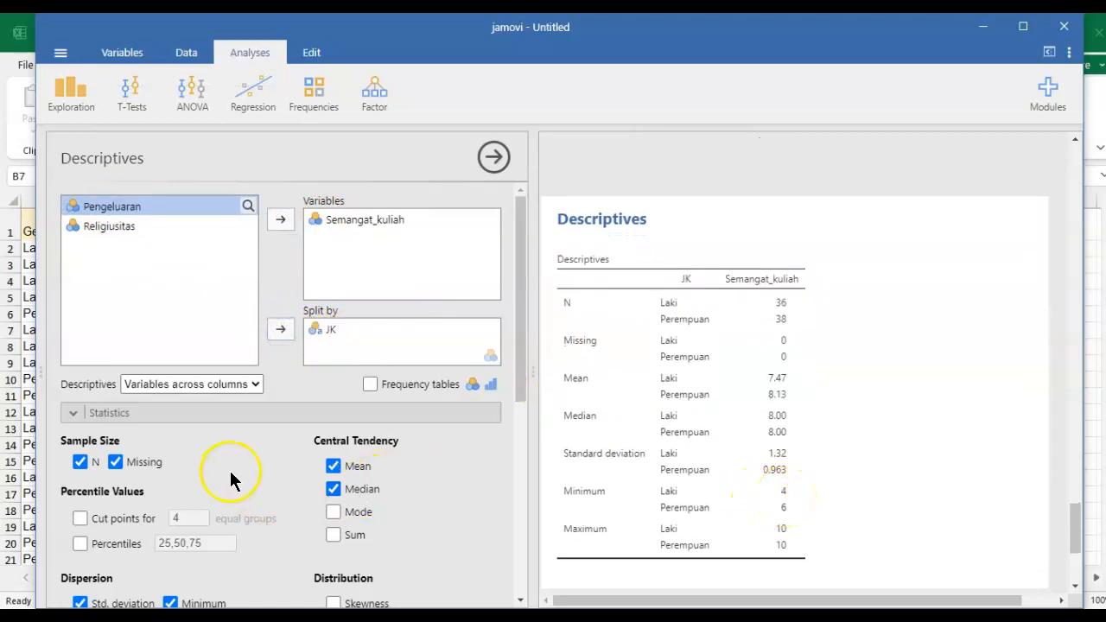
- Add box plots with labelled outliers to the Semangat_kuliah descriptives split by JK and review them
scroll(231, 476, down, 2)
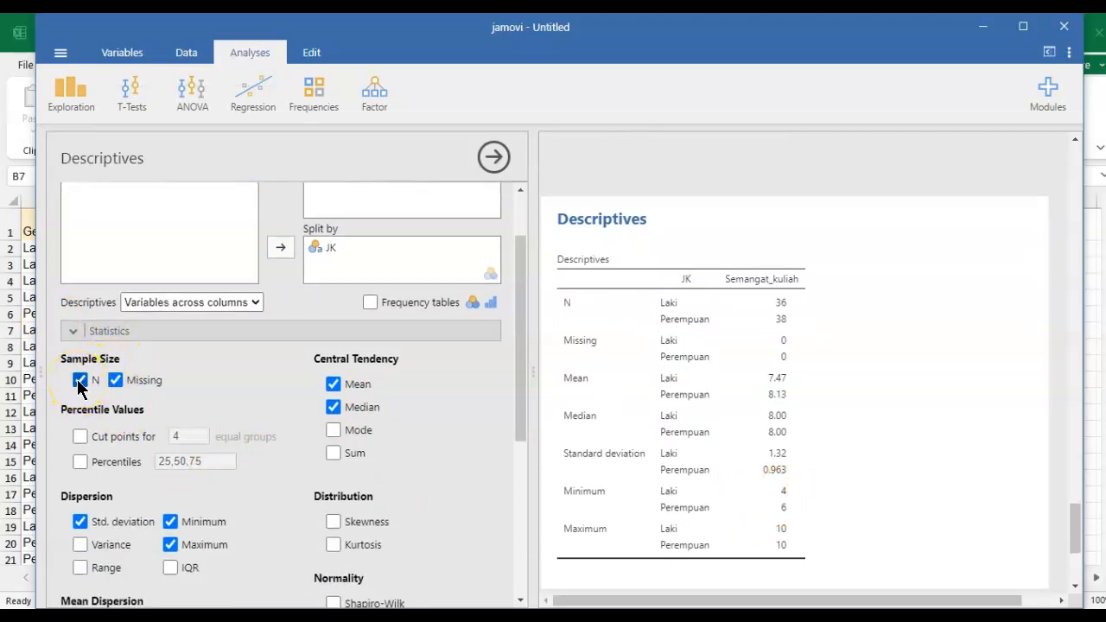
scroll(166, 483, down, 7)
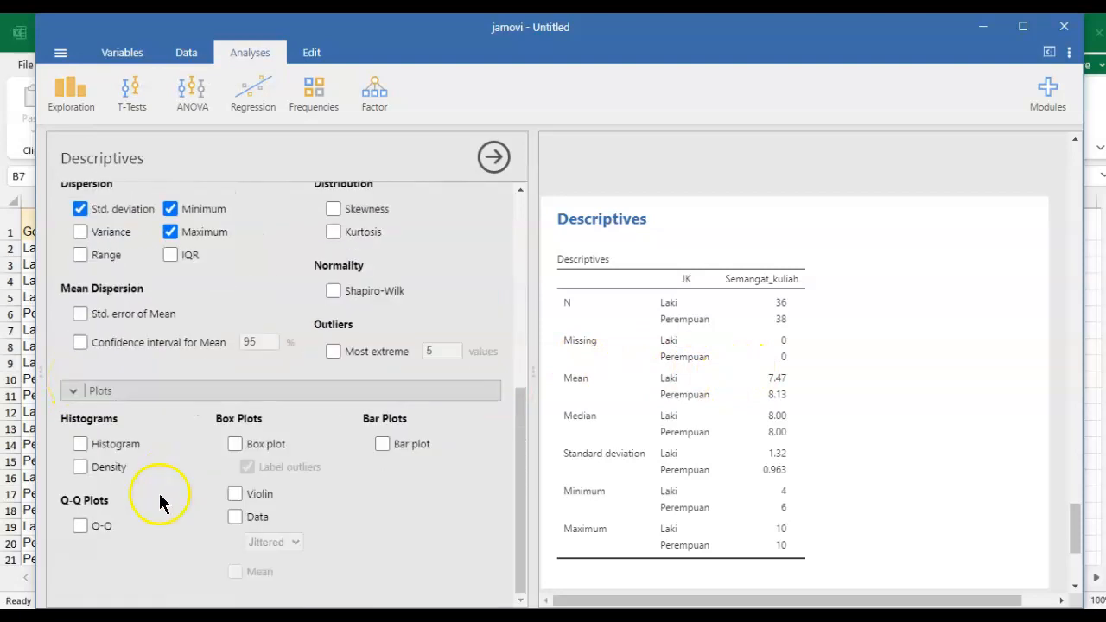
click(235, 444)
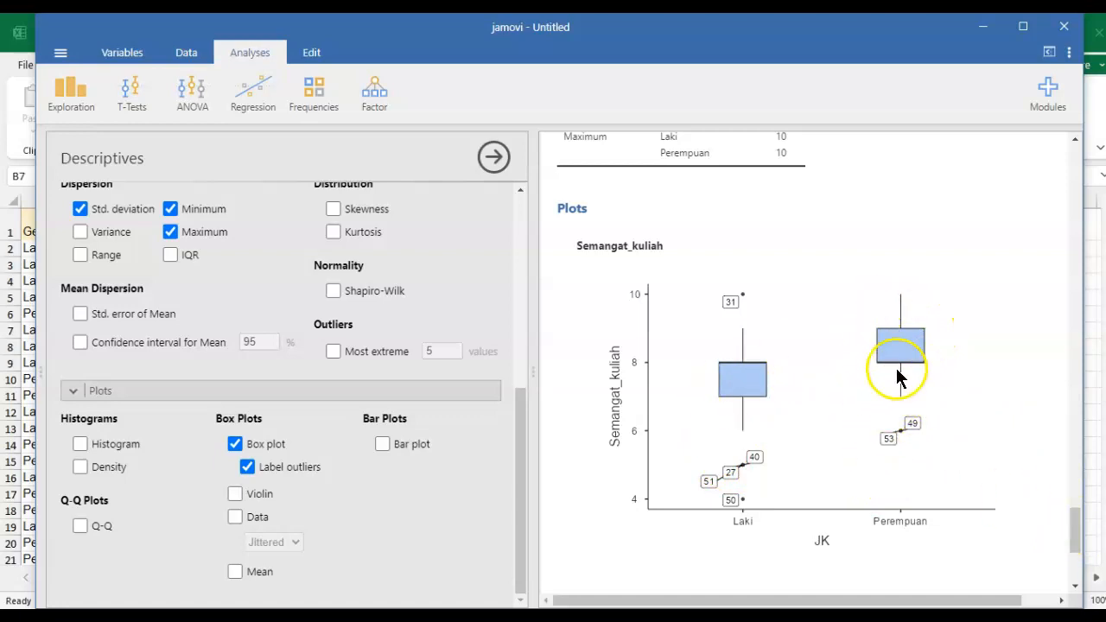
scroll(847, 350, up, 2)
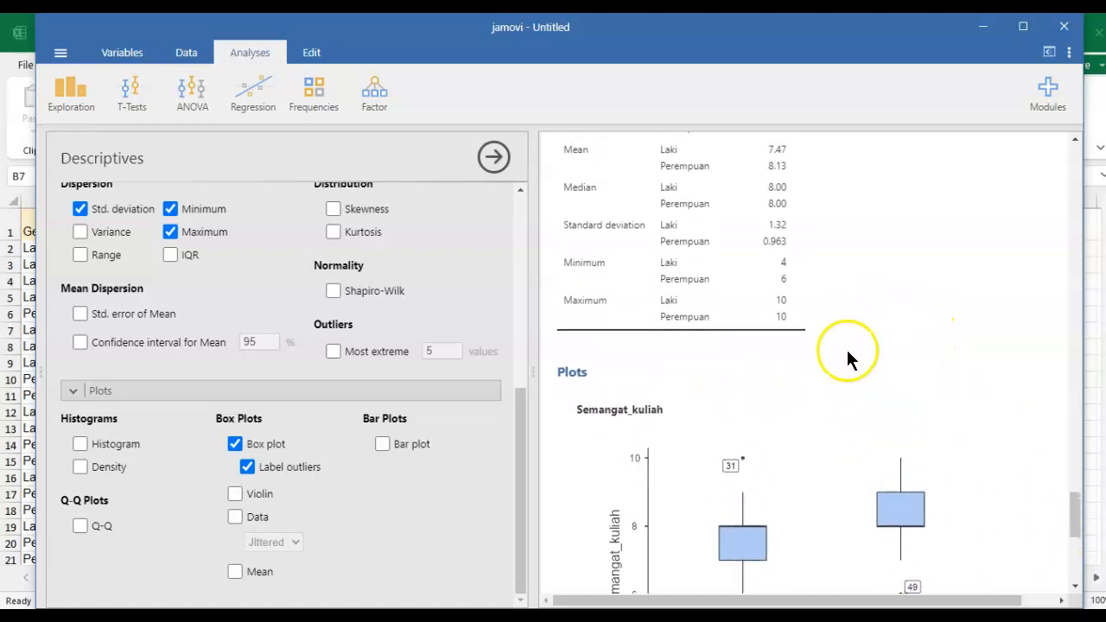
- Review the Semangat_kuliah descriptives table and box plots by JK and close the Descriptives options
scroll(846, 347, up, 1)
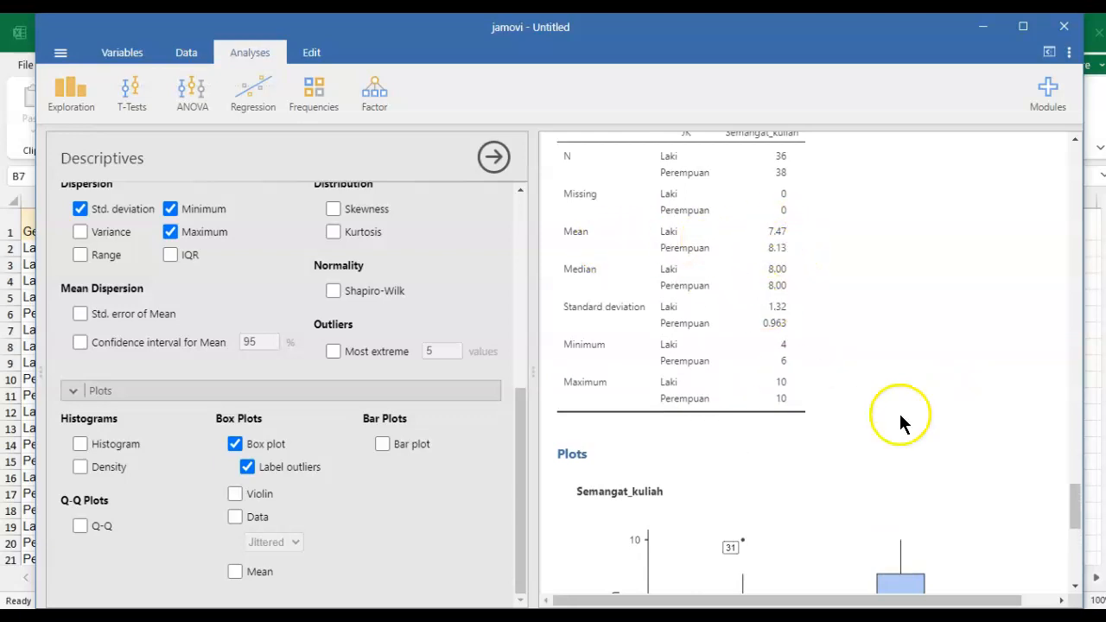
scroll(916, 411, down, 10)
click(979, 441)
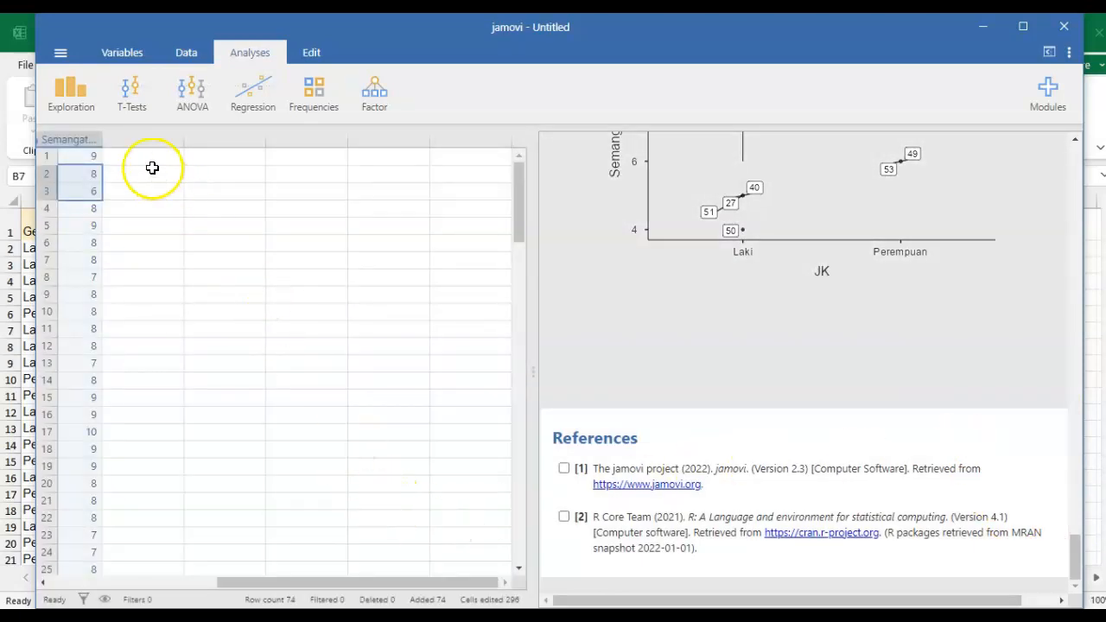
- Create a correlation matrix of Pengeluaran, Religiusitas and Semangat_kuliah, review it and close its options
drag(390, 582, 199, 582)
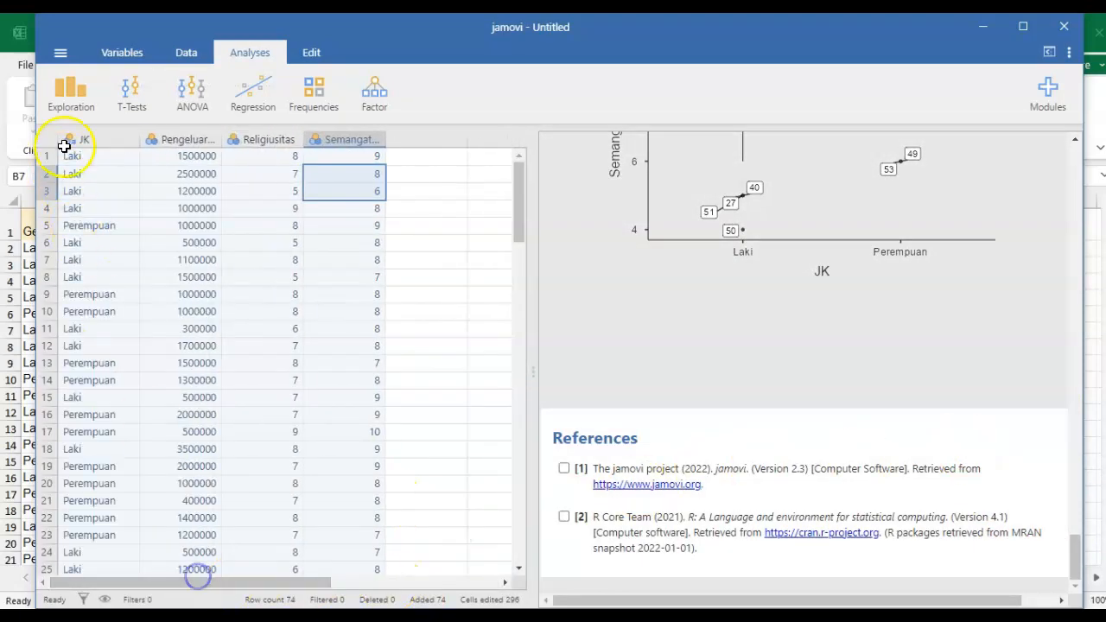
click(246, 91)
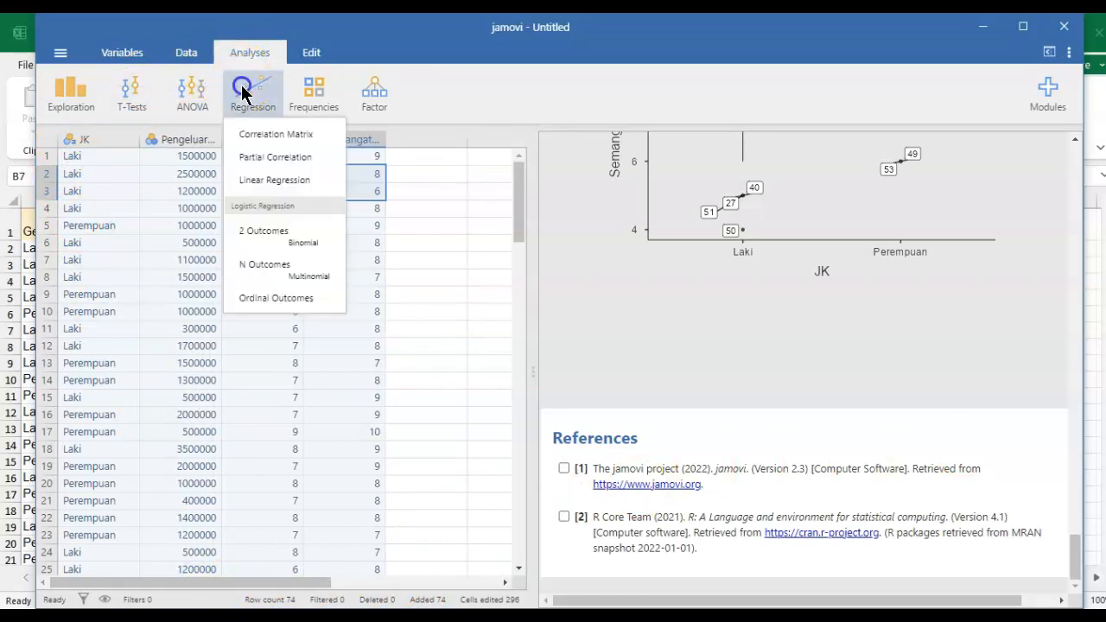
click(267, 141)
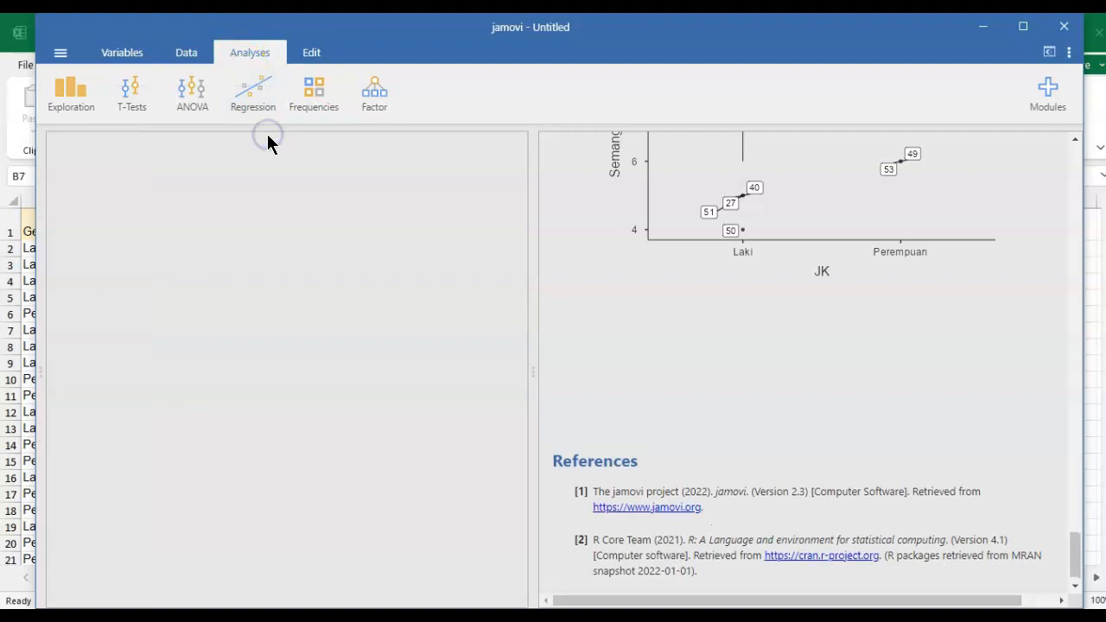
drag(119, 213, 119, 239)
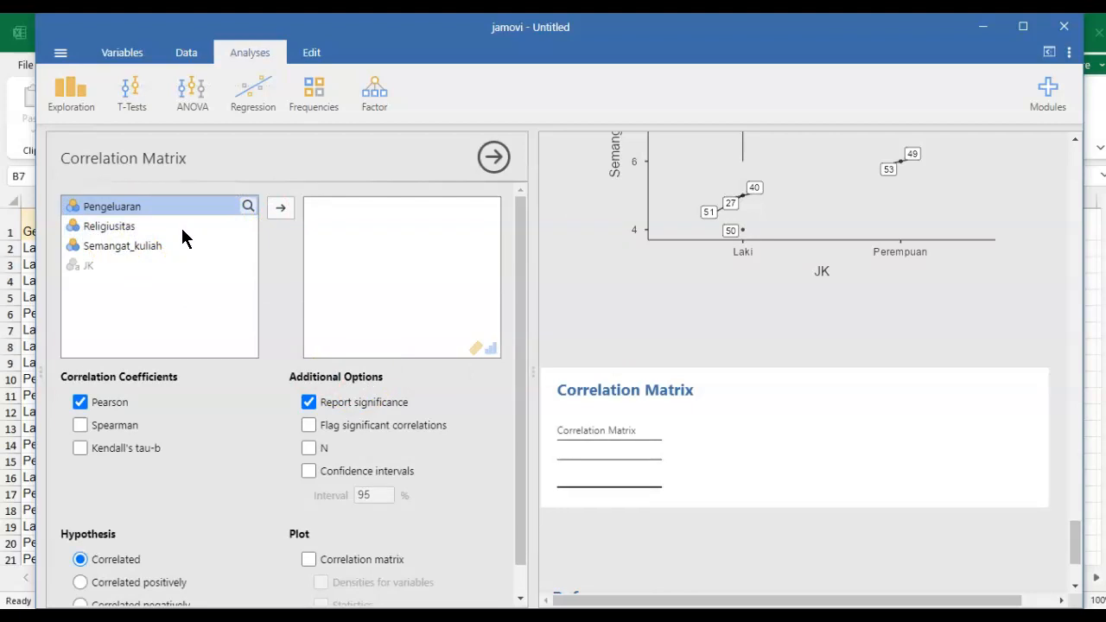
click(284, 206)
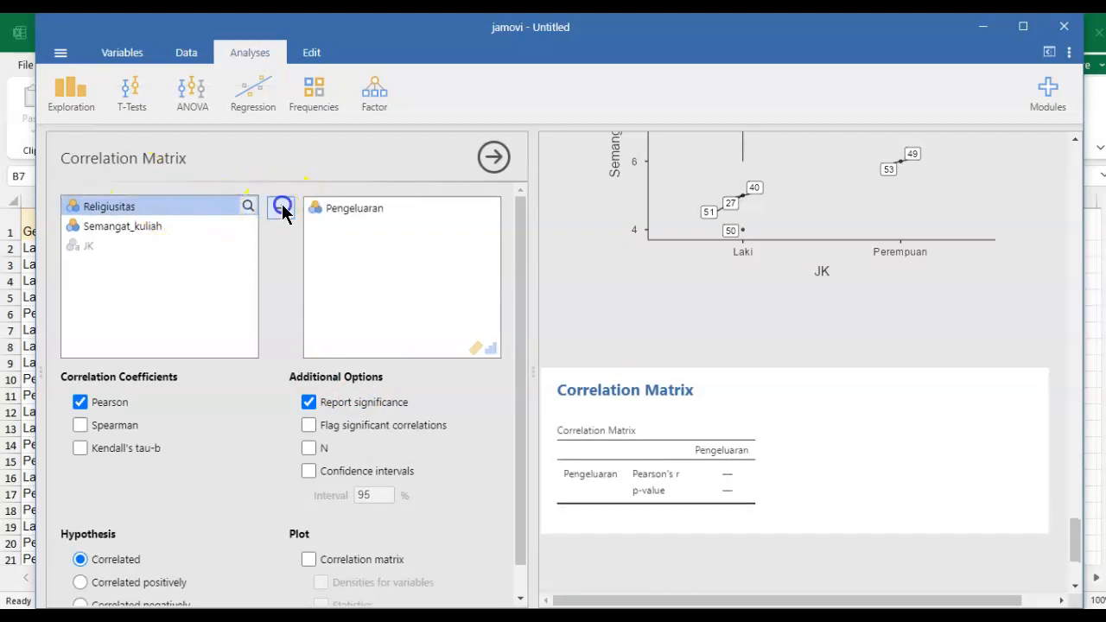
click(282, 208)
click(282, 208)
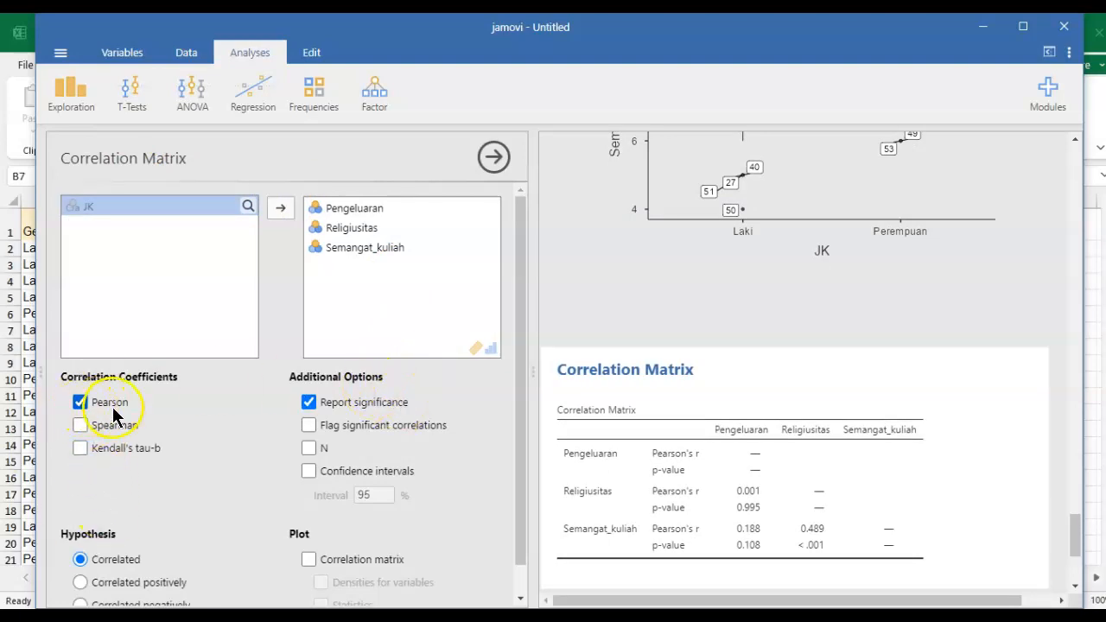
scroll(929, 494, down, 2)
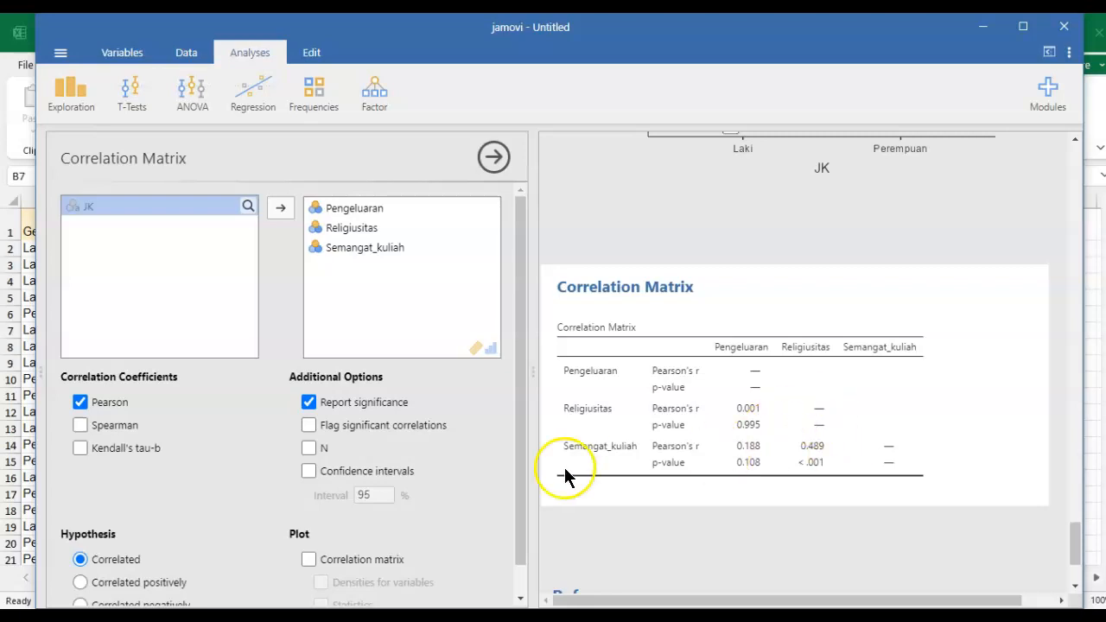
scroll(420, 510, down, 1)
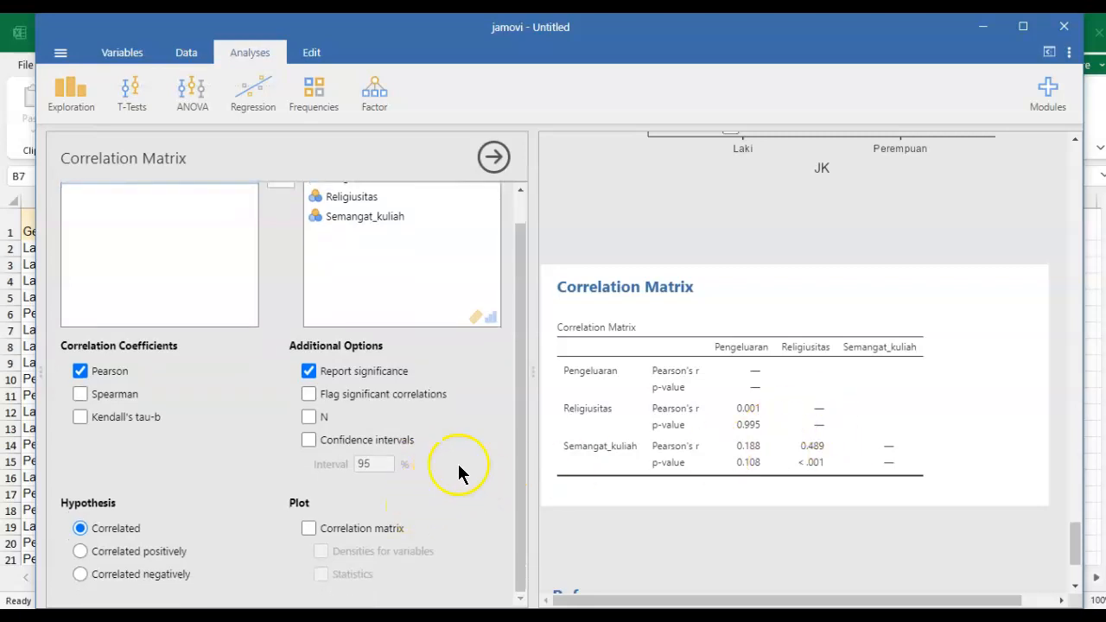
click(698, 546)
- Run a linear regression with Semangat_kuliah as dependent variable and Pengeluaran as the only covariate, review it and close its options
click(242, 94)
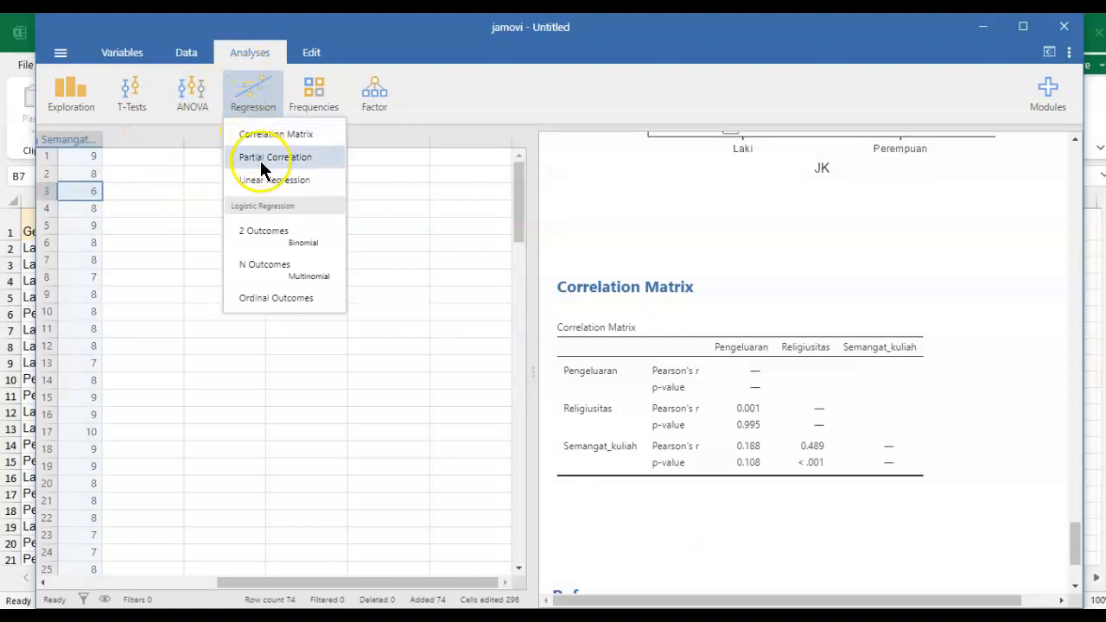
click(318, 185)
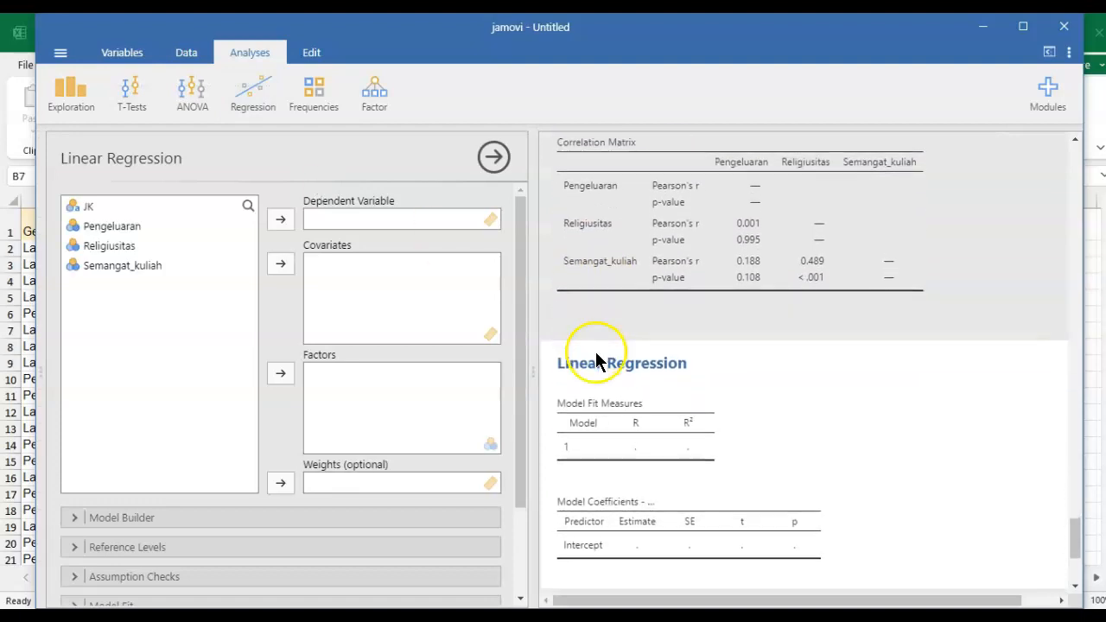
click(387, 224)
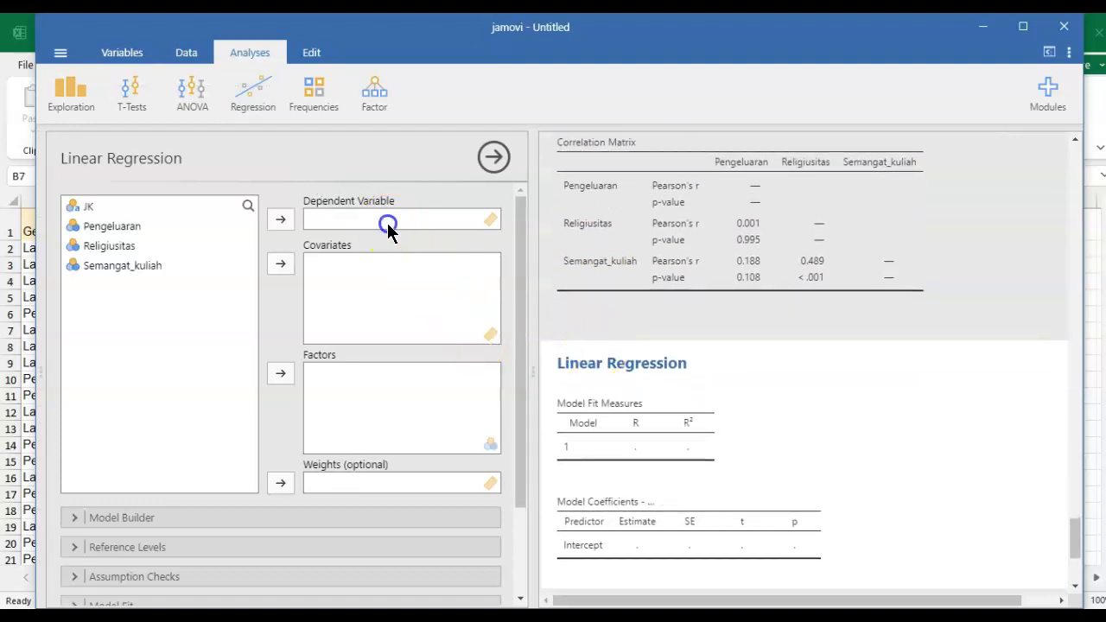
click(144, 268)
click(276, 220)
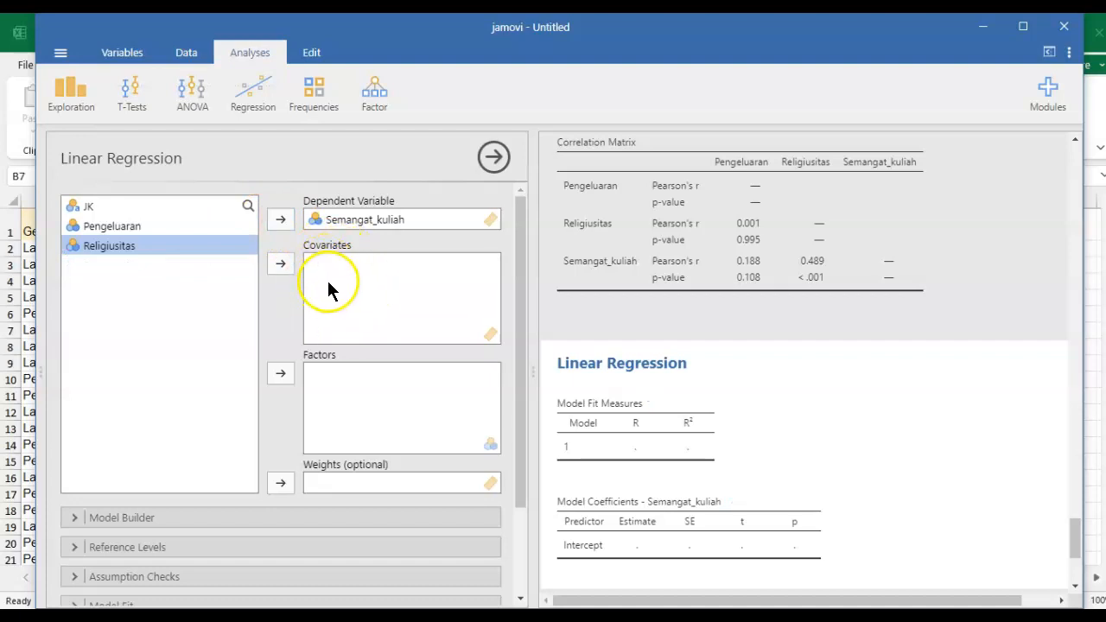
click(123, 225)
click(282, 269)
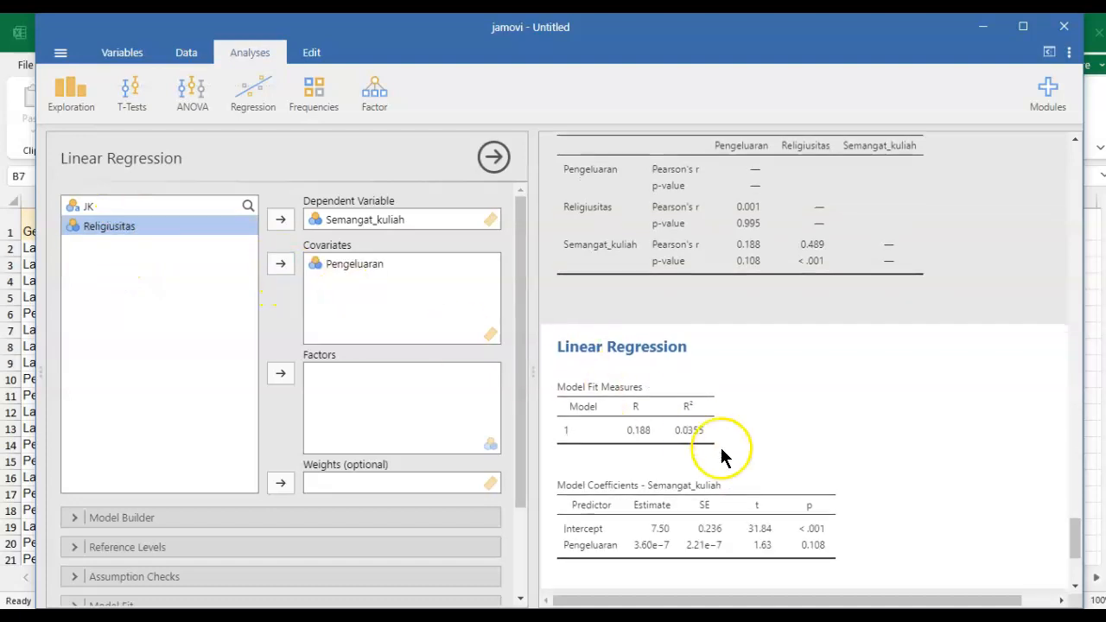
scroll(721, 446, down, 2)
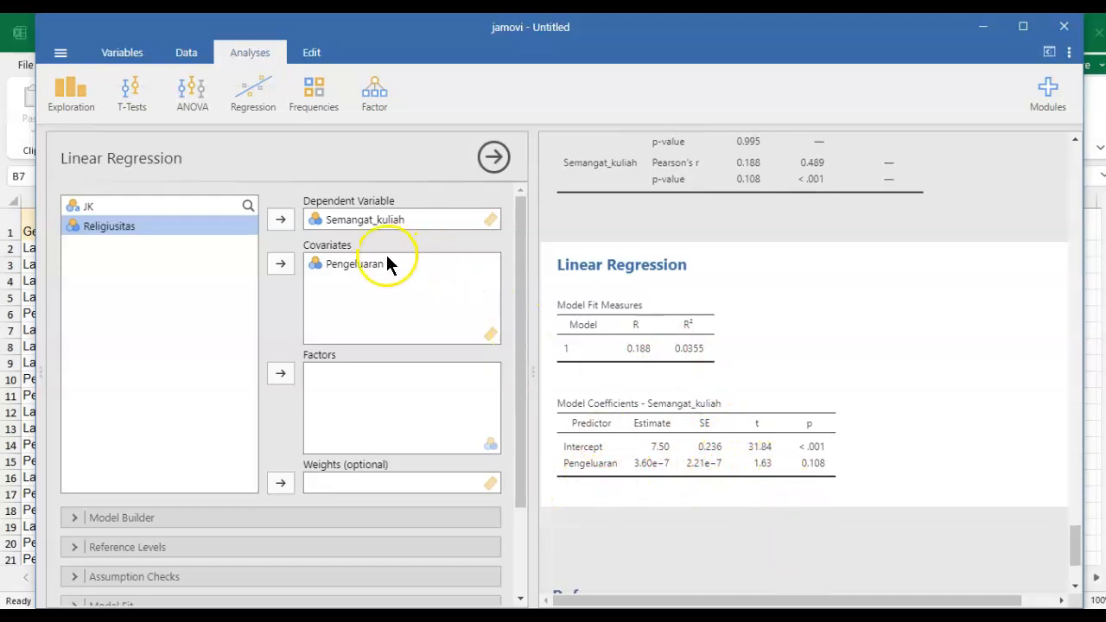
click(854, 554)
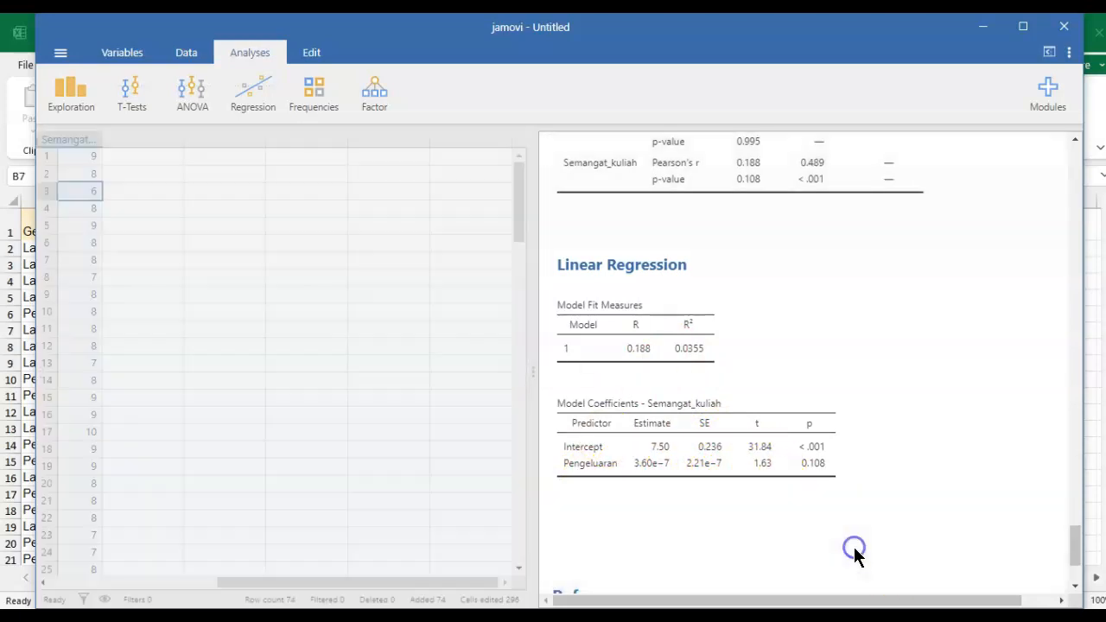
scroll(671, 419, down, 3)
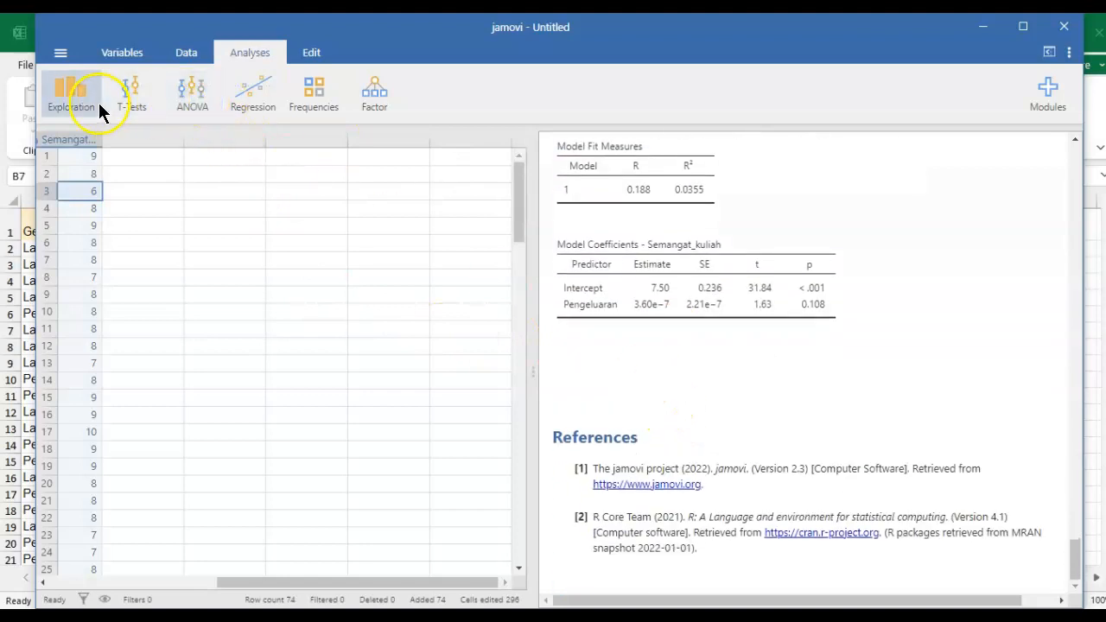
- Run a second linear regression with Semangat_kuliah as dependent variable and Religiusitas as covariate, and close its options
click(252, 97)
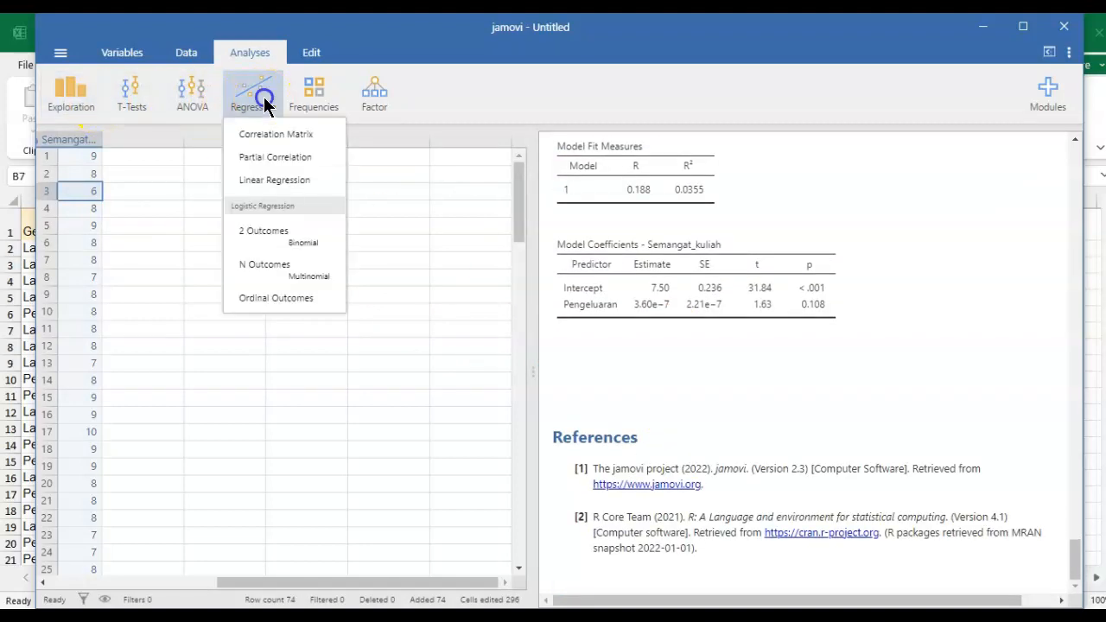
click(293, 181)
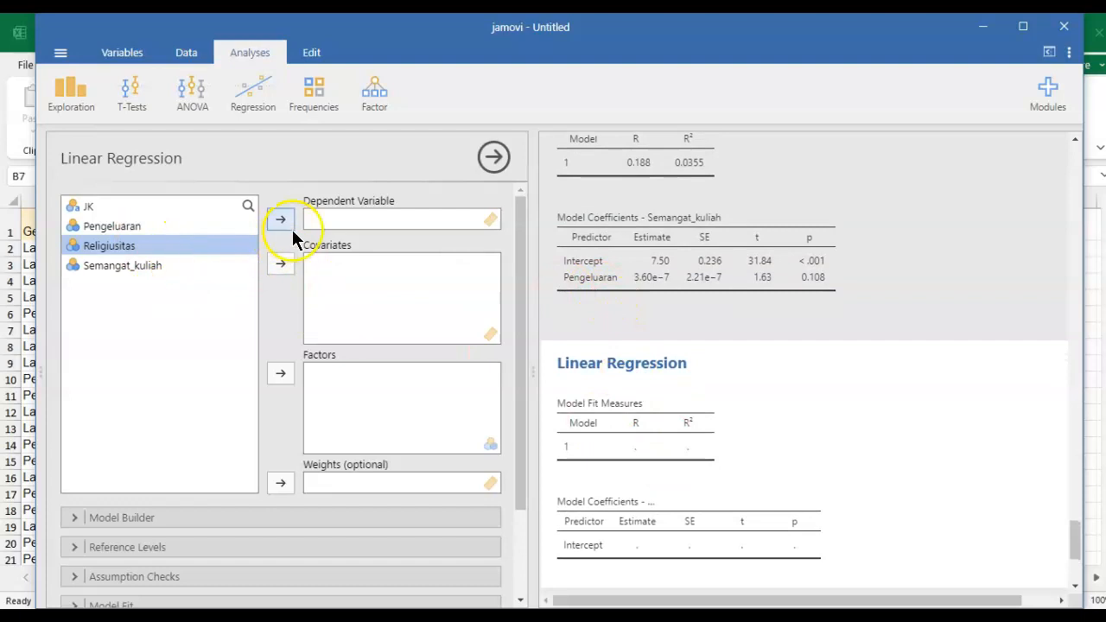
click(281, 264)
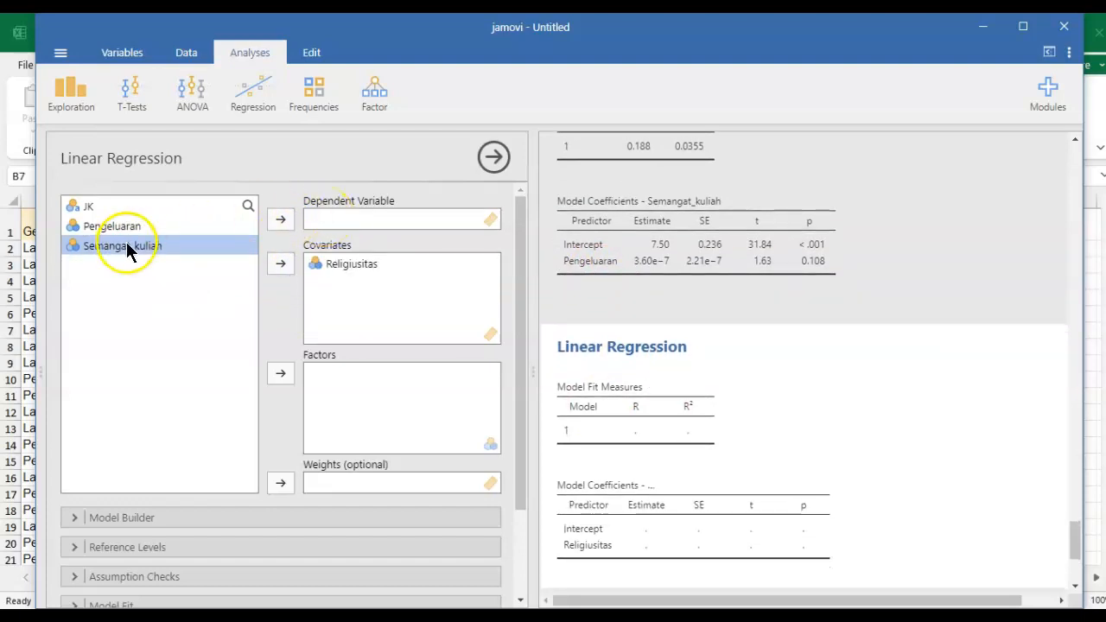
click(280, 221)
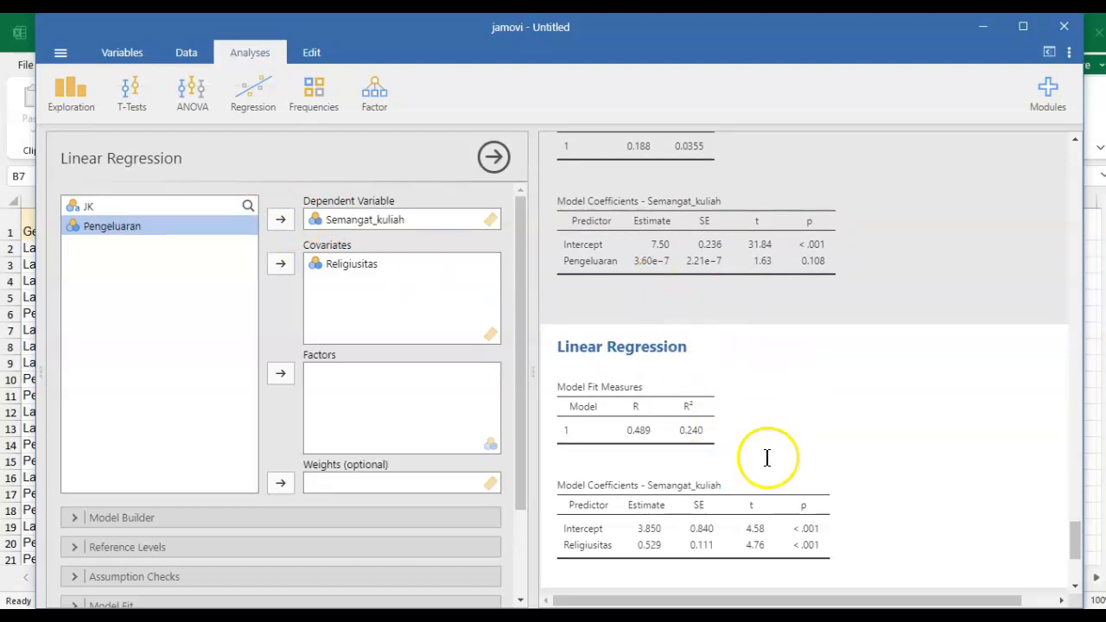
scroll(662, 489, down, 3)
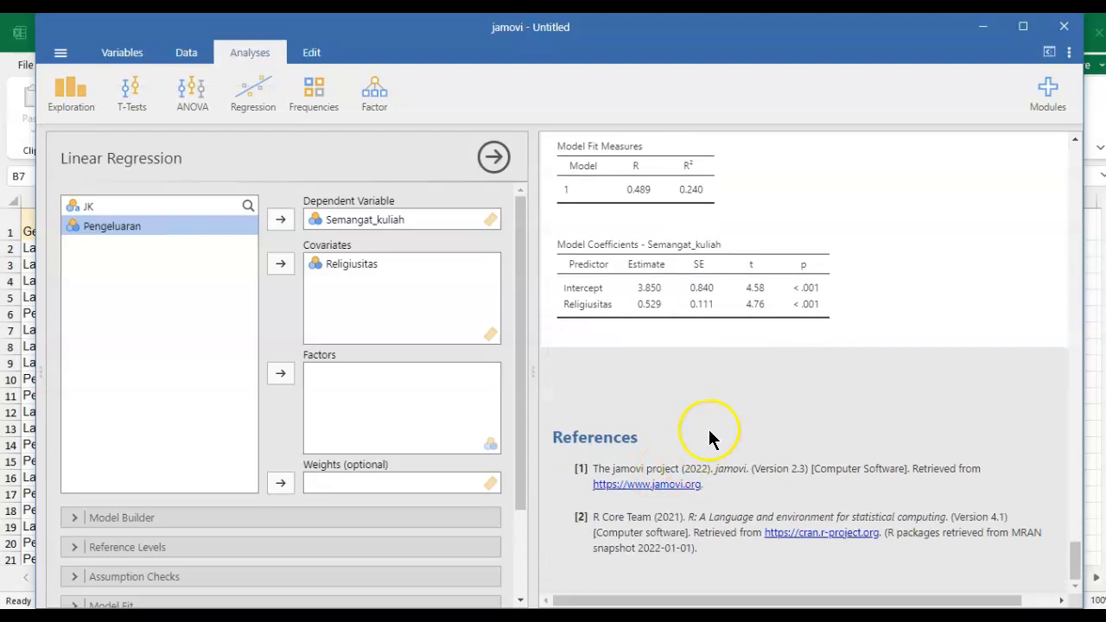
click(717, 413)
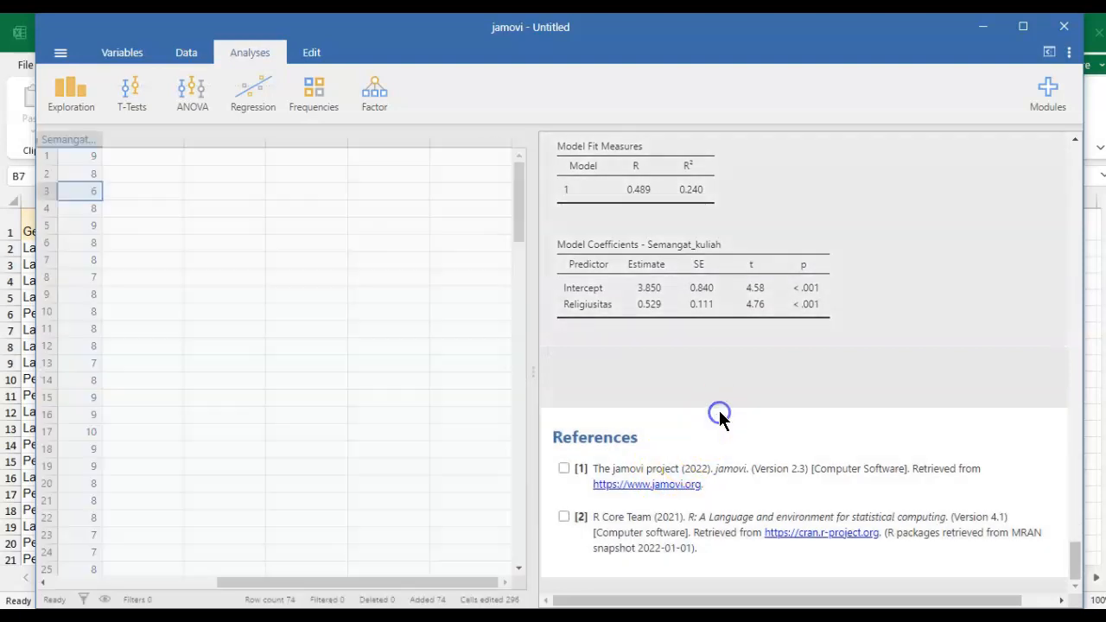
- Run a third linear regression of Semangat_kuliah with both Pengeluaran and Religiusitas as covariates, review it and close its options
click(253, 90)
click(267, 178)
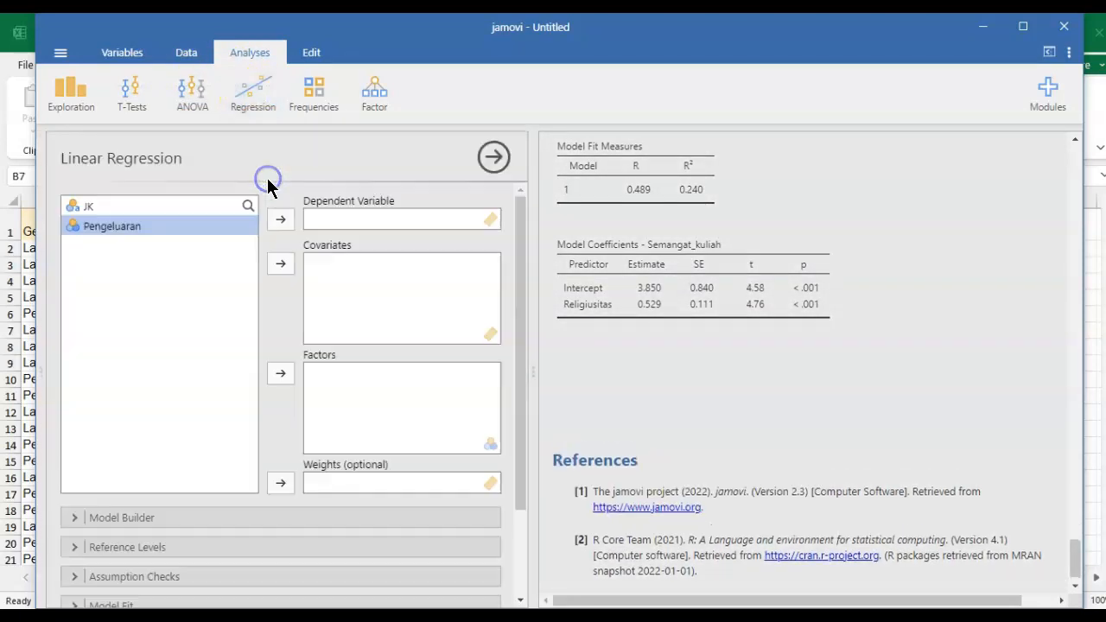
click(247, 217)
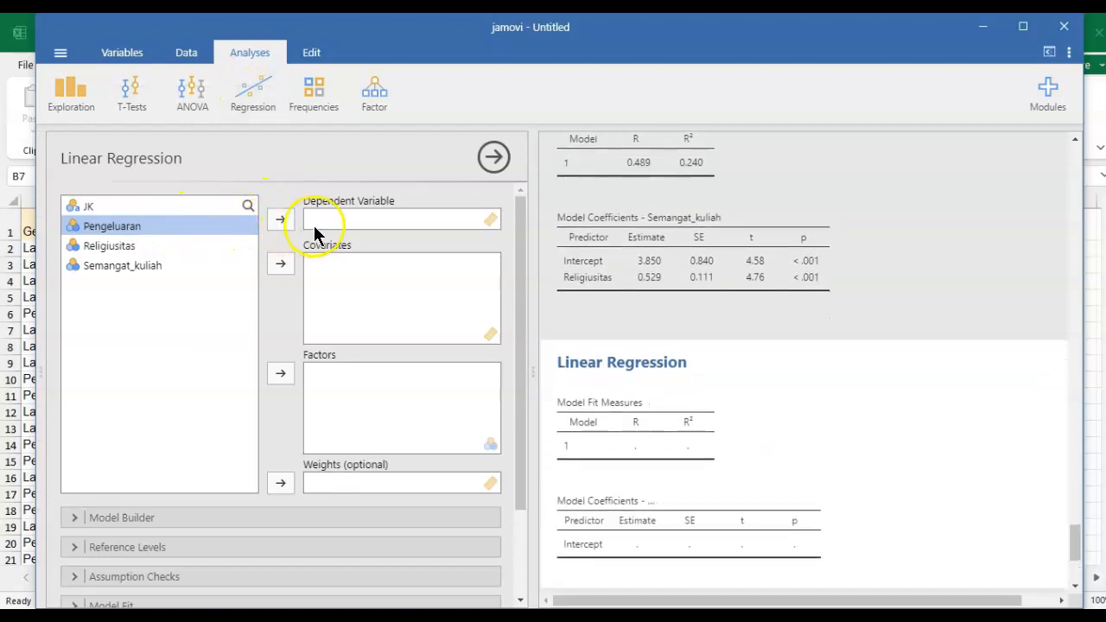
click(281, 264)
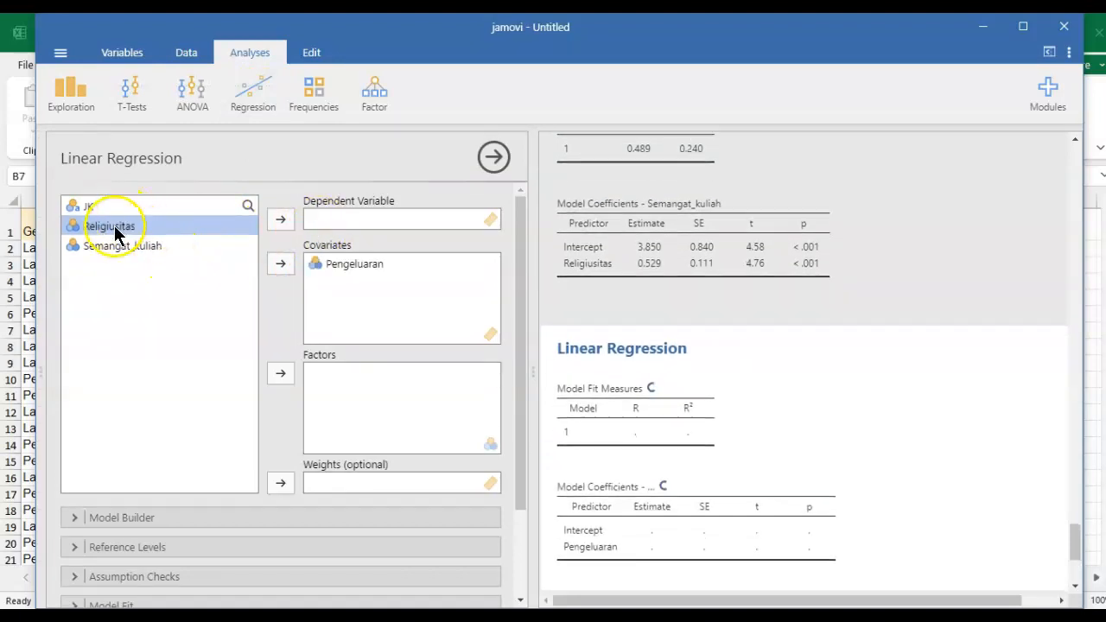
click(281, 263)
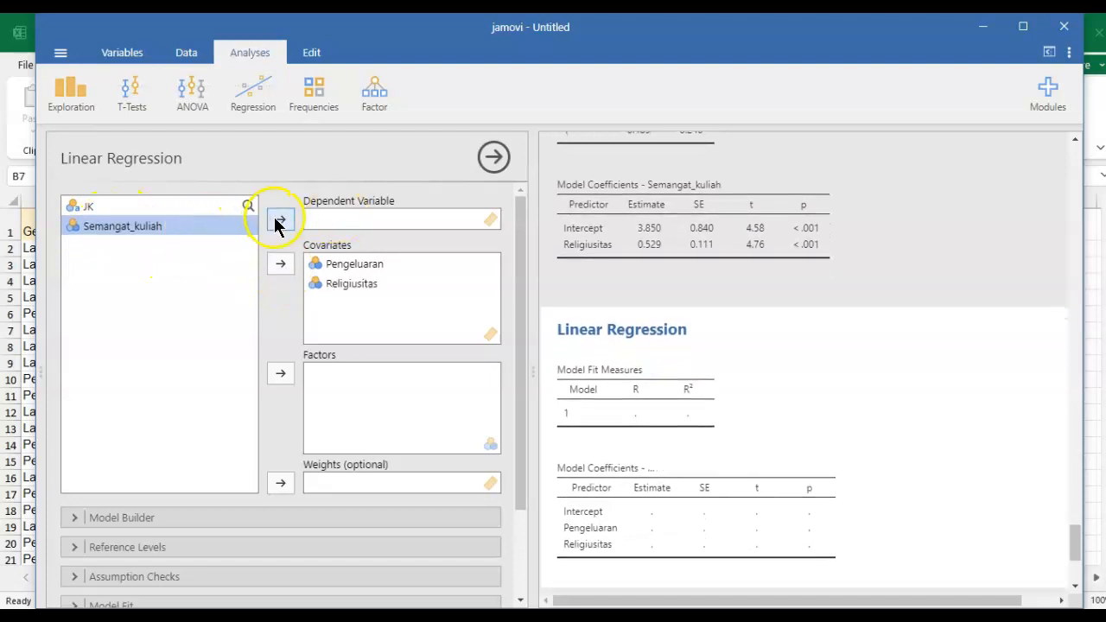
click(281, 220)
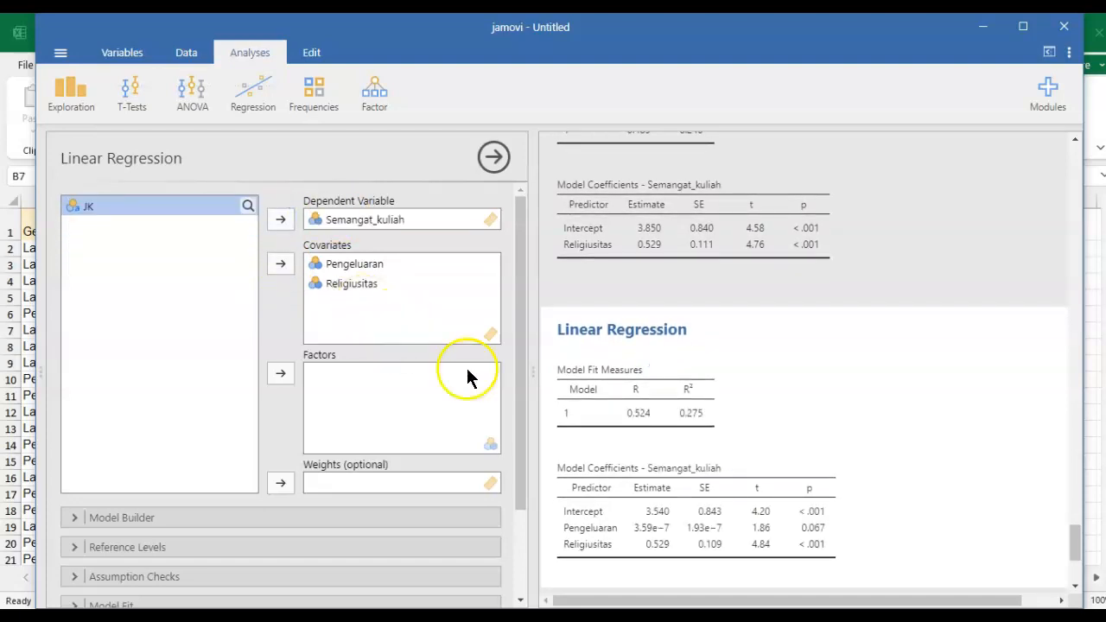
scroll(876, 517, down, 3)
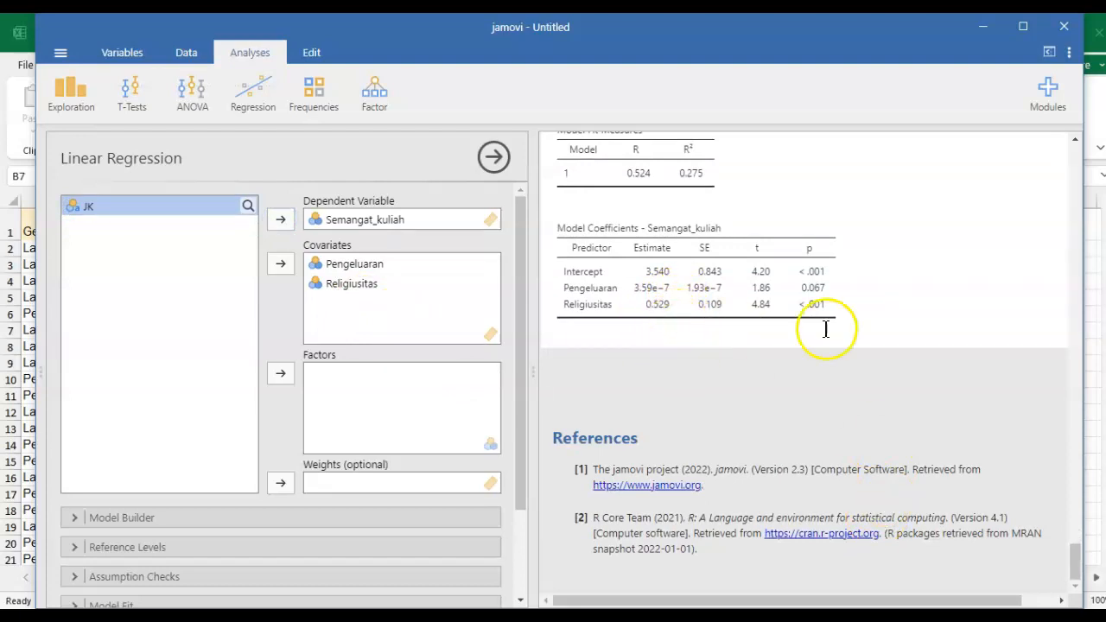
click(806, 402)
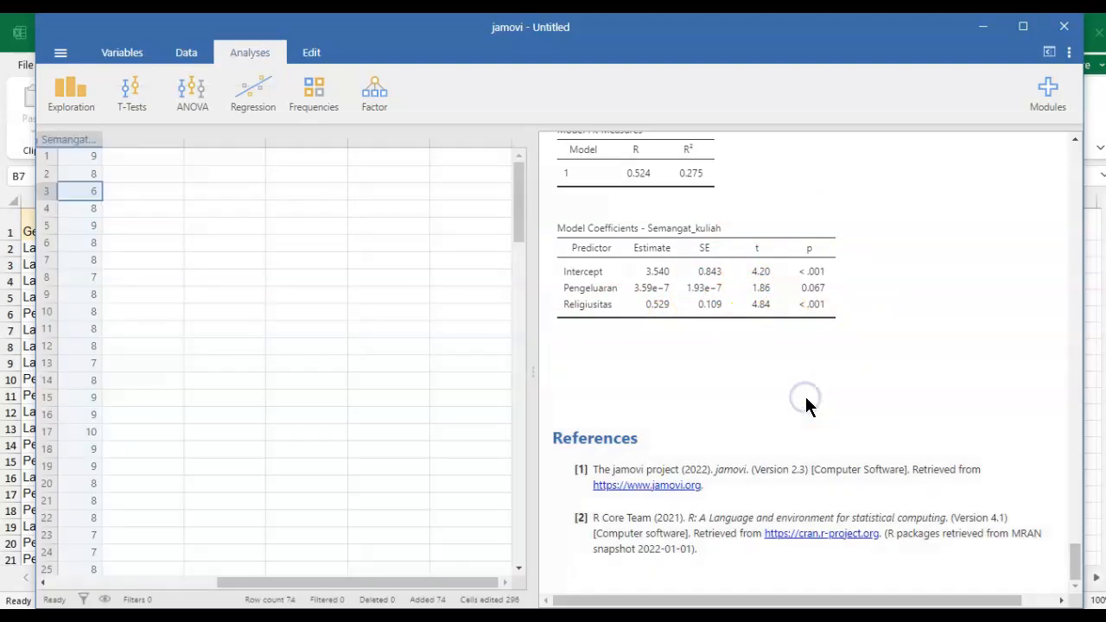
- Set up a fourth linear regression with Semangat_kuliah as dependent variable and Pengeluaran and Religiusitas as covariates
click(255, 102)
click(273, 181)
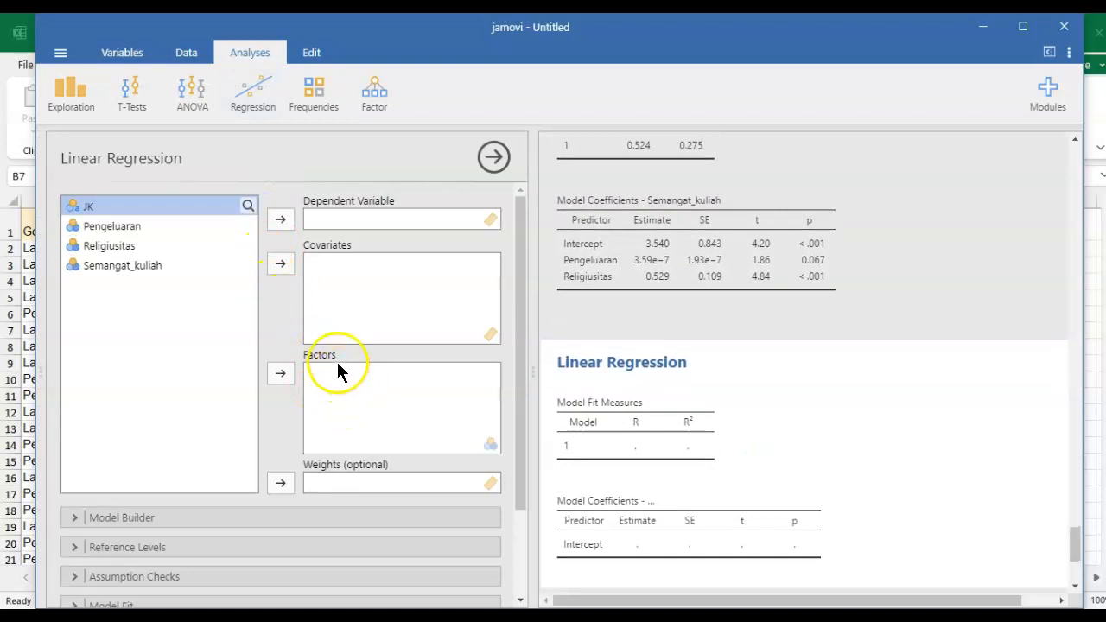
click(129, 265)
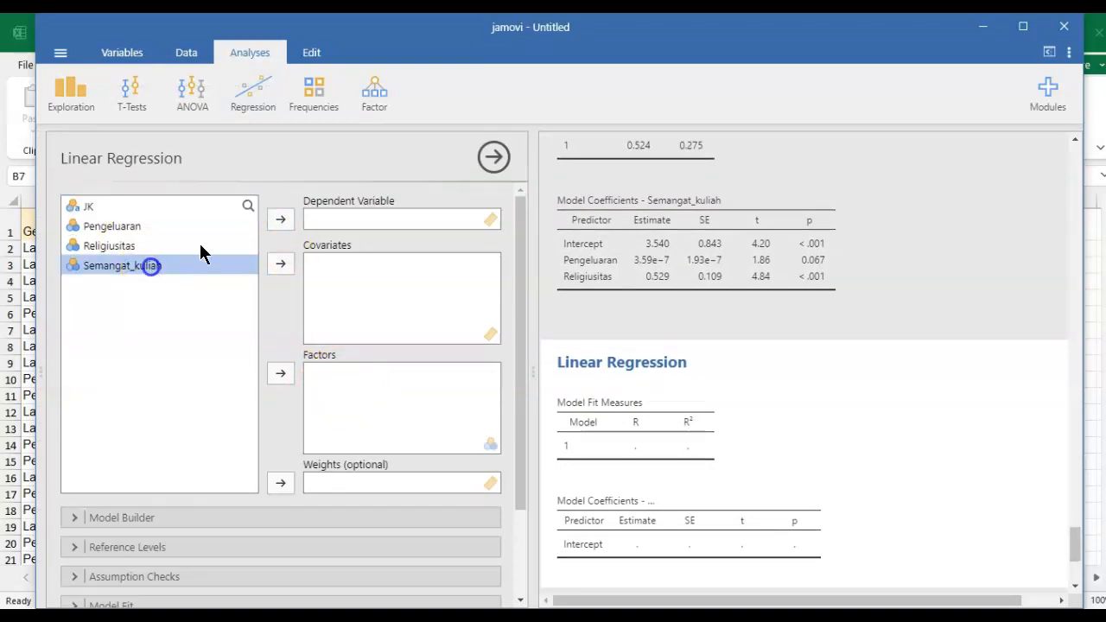
click(281, 220)
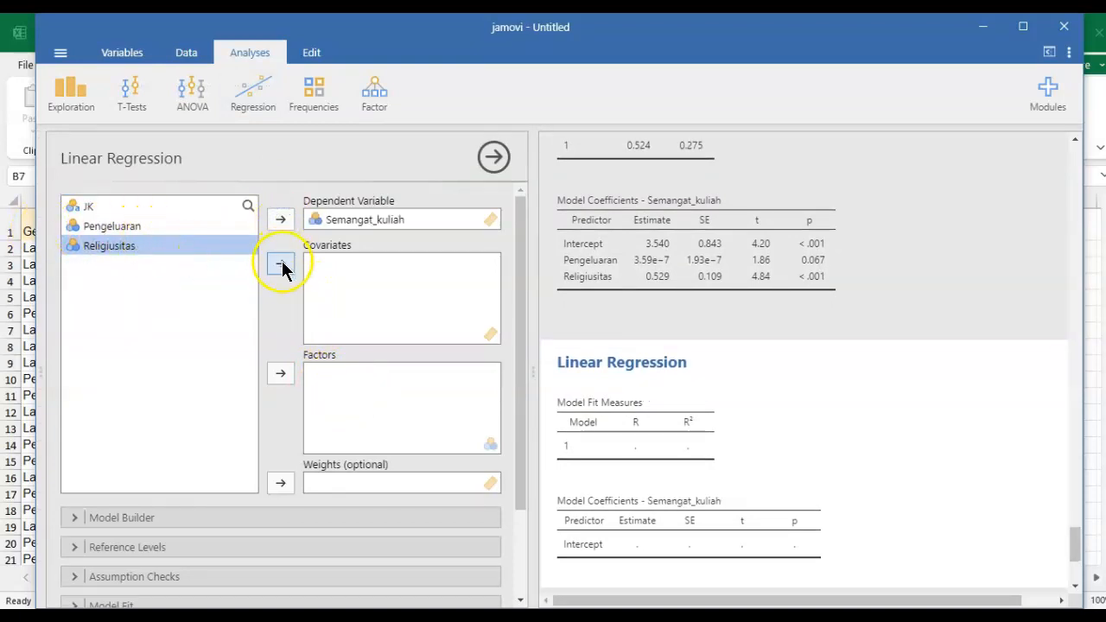
click(90, 226)
click(275, 261)
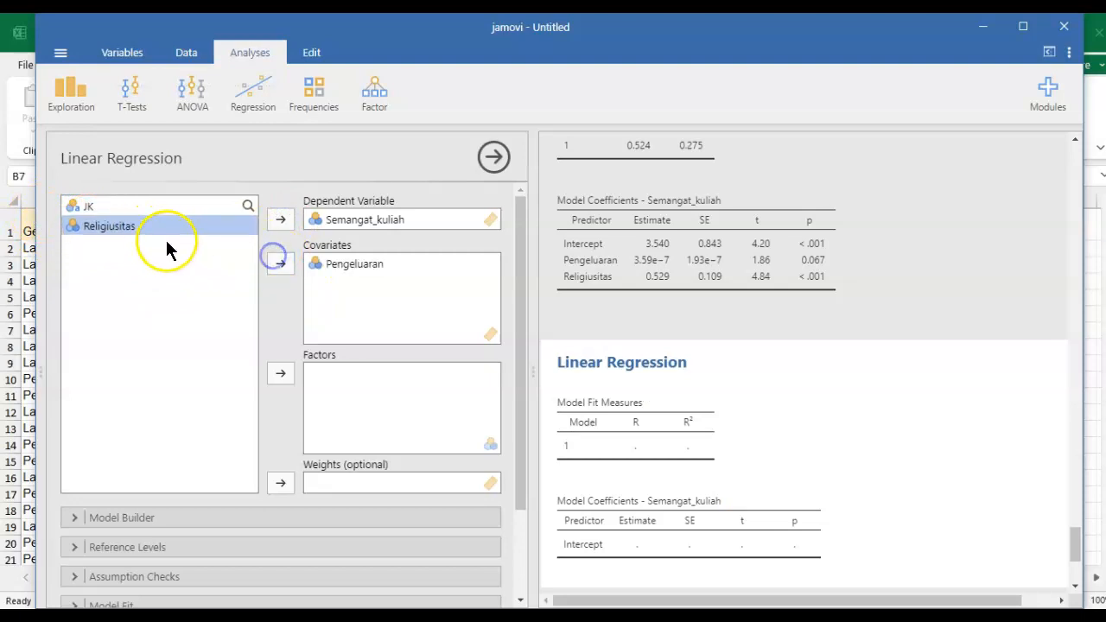
click(278, 264)
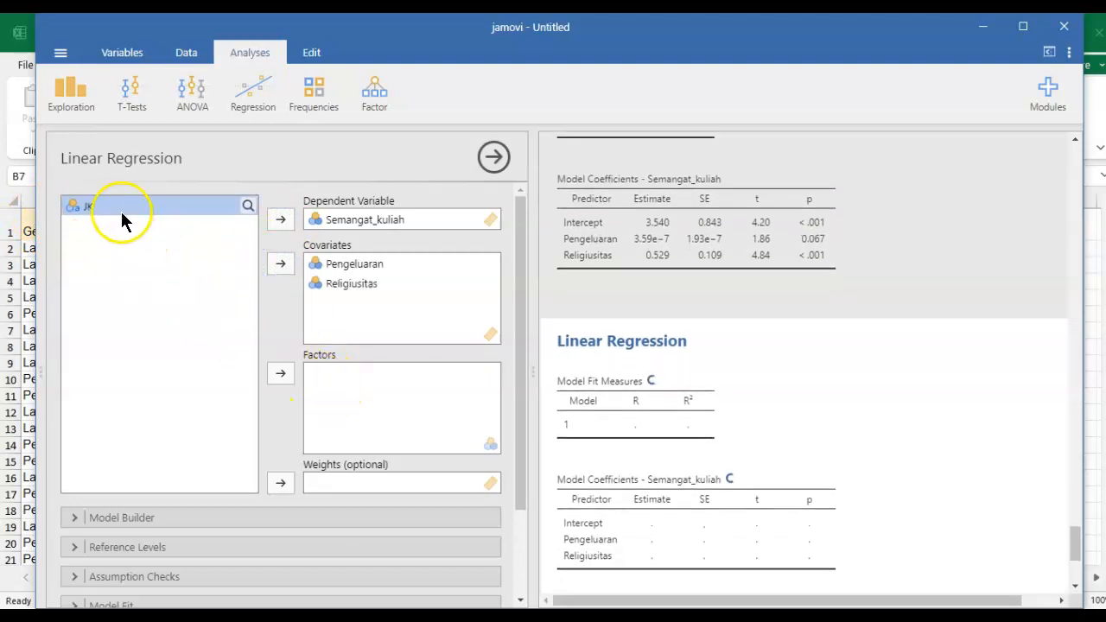
- Add JK as a factor to the regression, review its model coefficients and close the analysis options
click(281, 373)
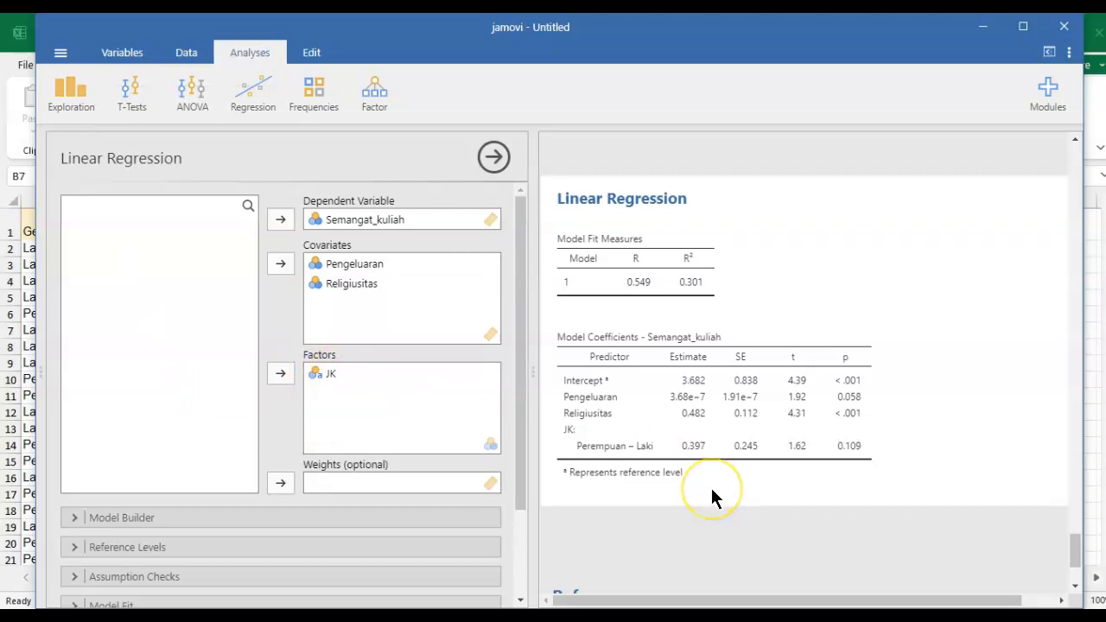
scroll(710, 493, down, 2)
scroll(719, 458, up, 1)
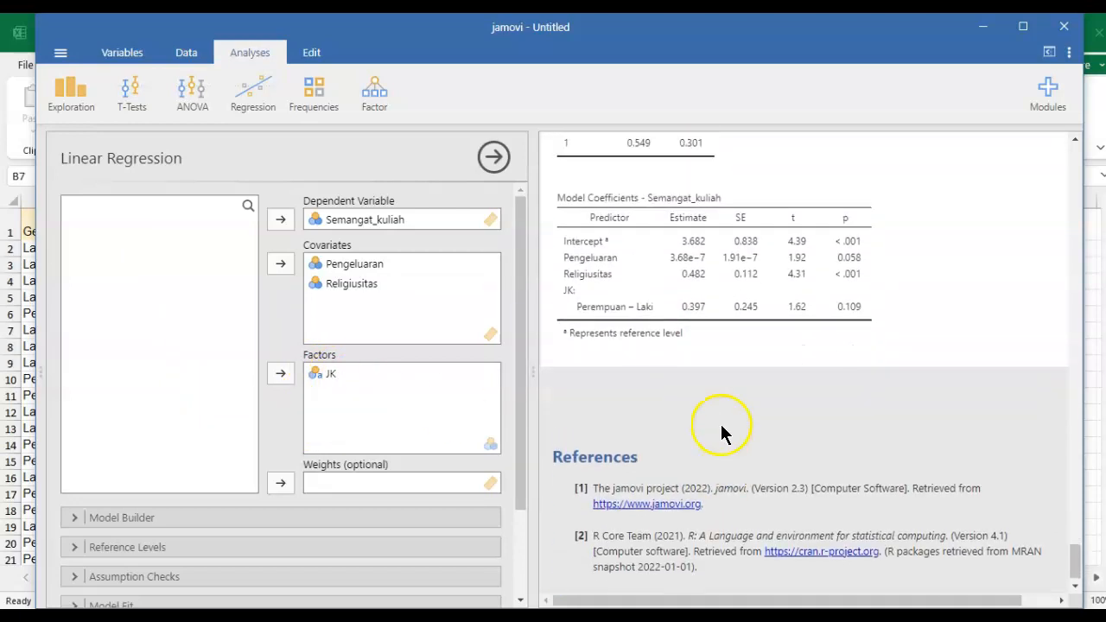
click(756, 479)
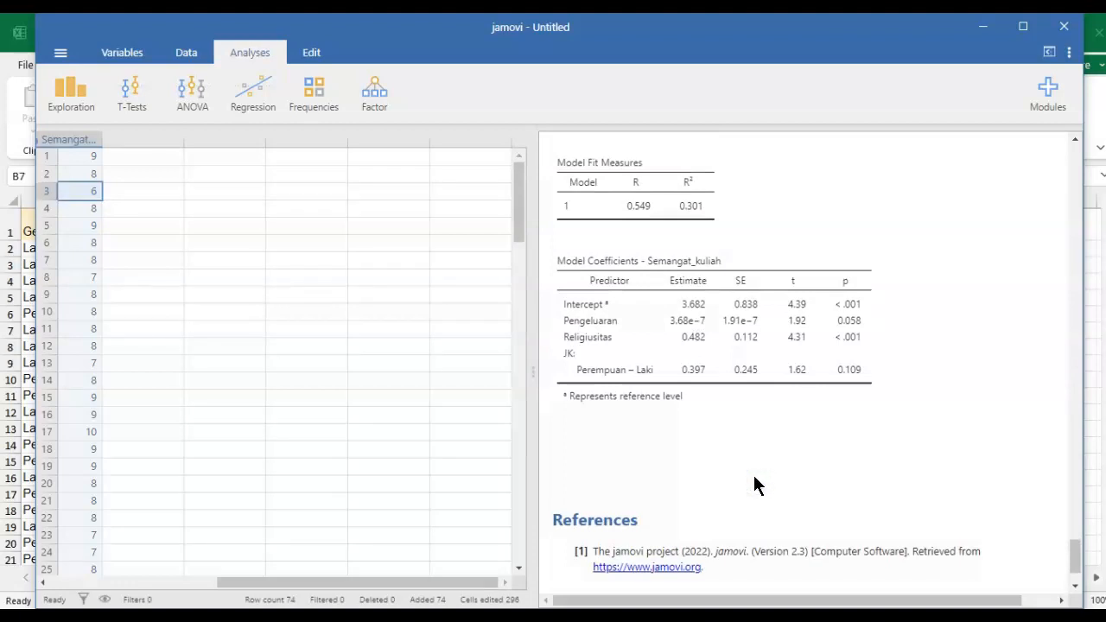
- Look back through the results, from the regression tables up to the first scatterplot
scroll(753, 484, up, 15)
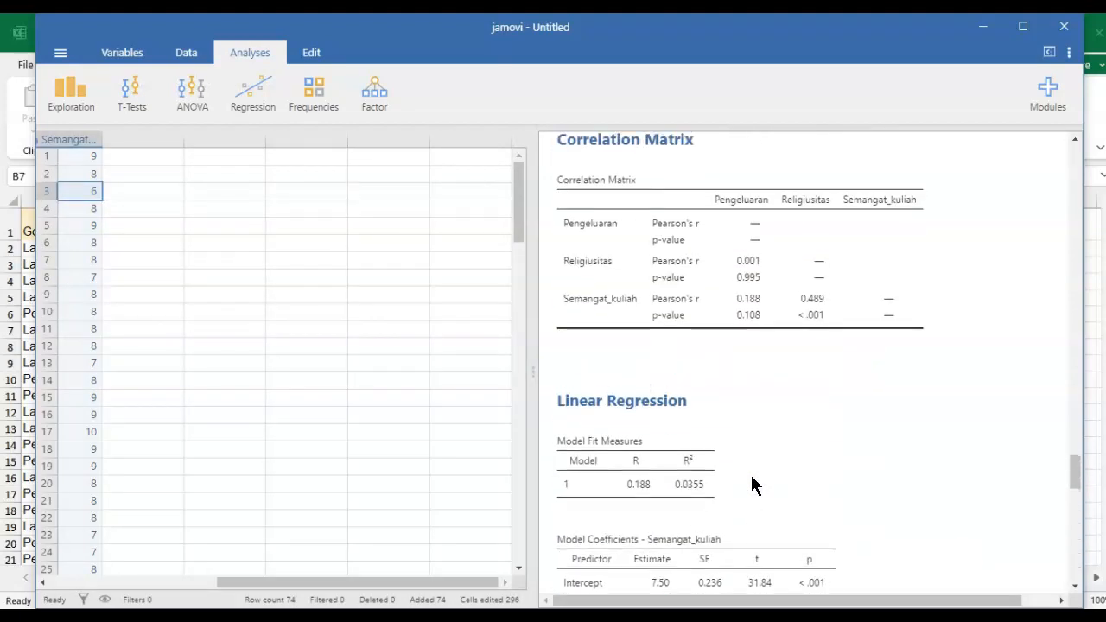
scroll(751, 476, up, 8)
drag(1072, 320, 1039, 151)
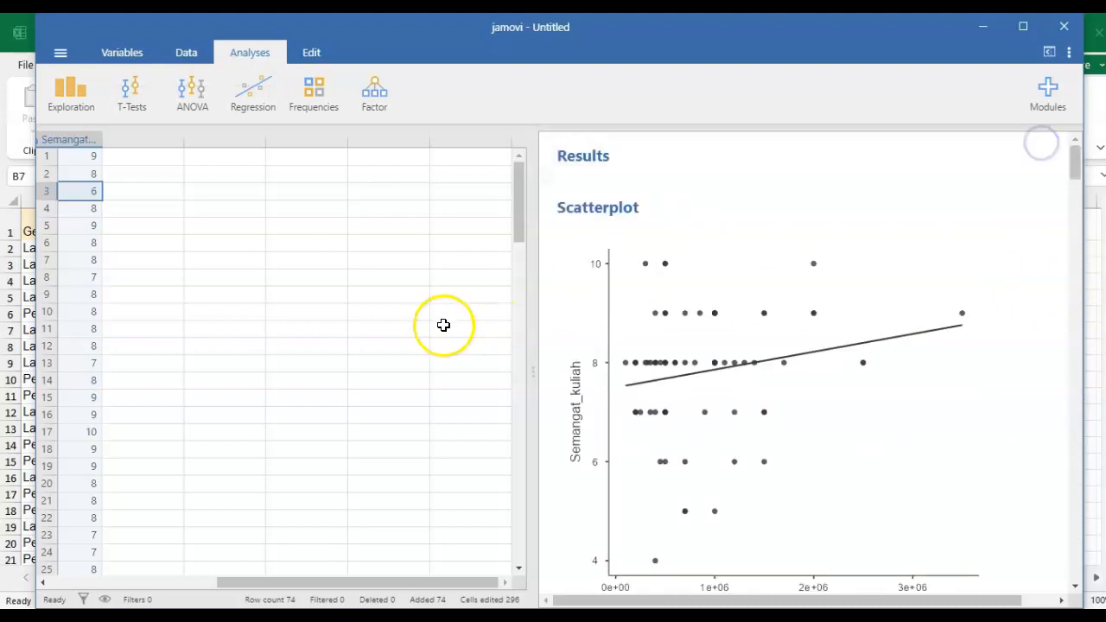